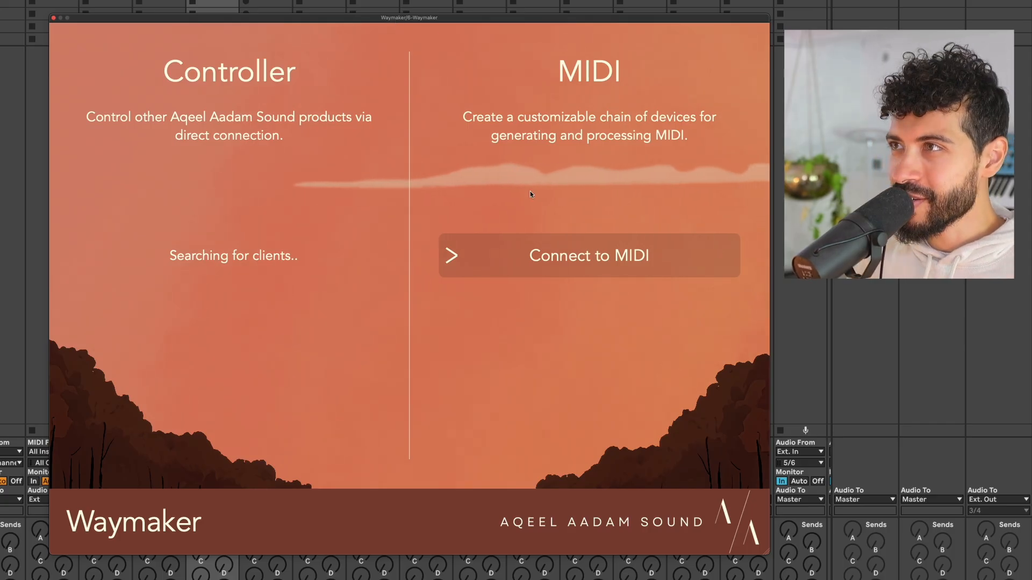
# Connect Waymaker to MIDI from the start screen.
pyautogui.click(549, 258)
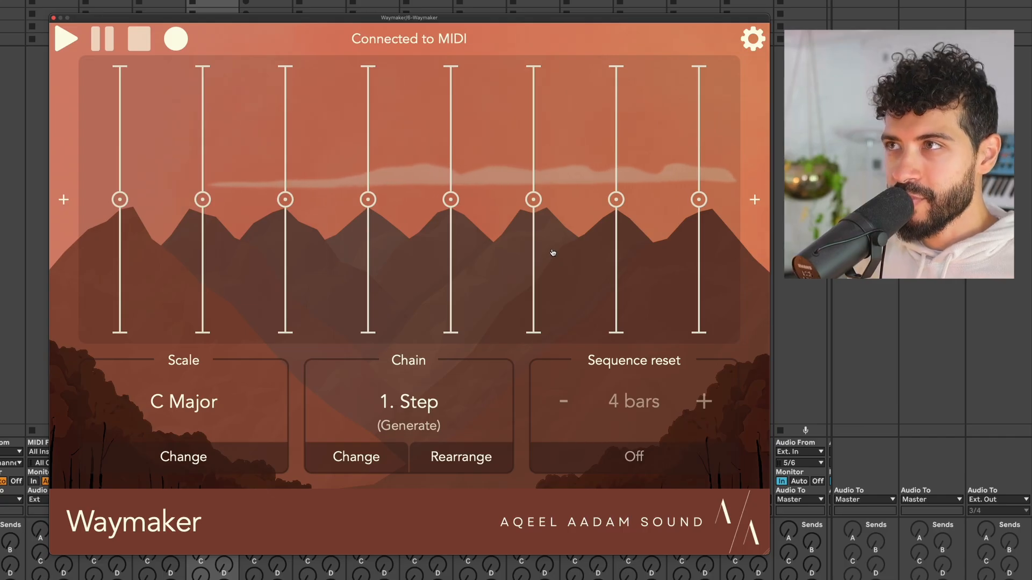
# Replace the first chain device with a Morph generator advancing every sixteenth note, then audition it.
pyautogui.click(357, 456)
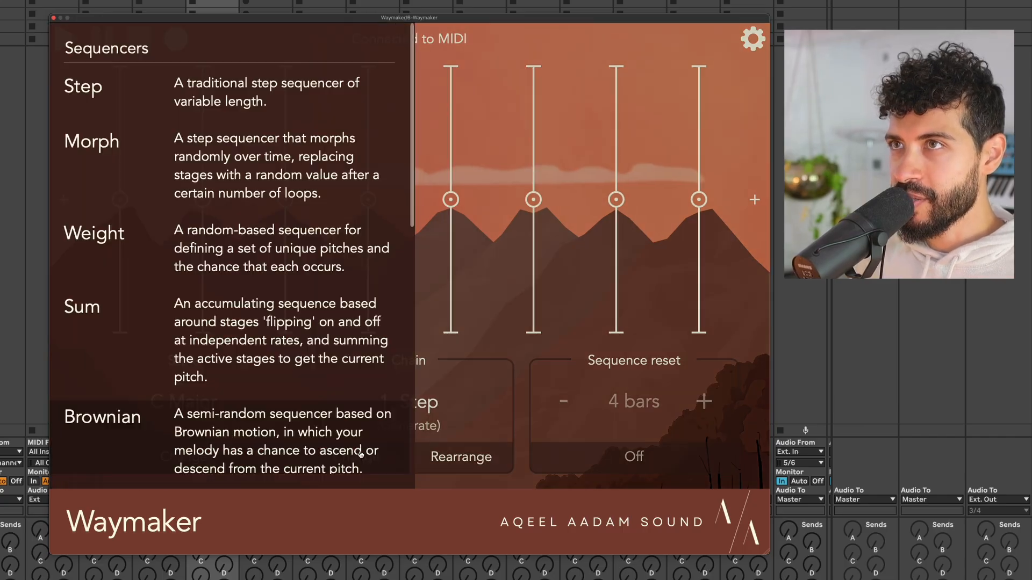
pyautogui.click(206, 153)
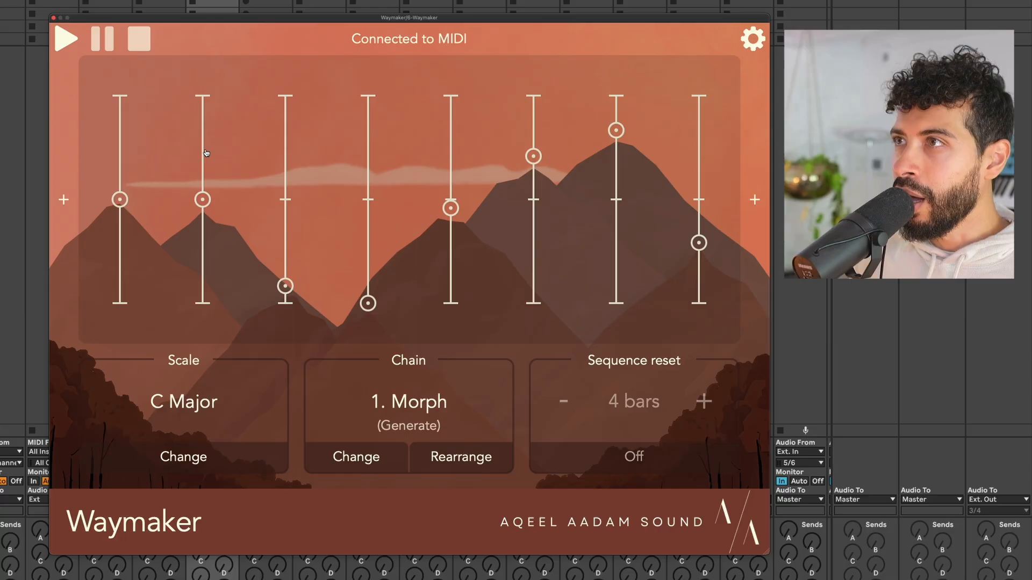
pyautogui.click(320, 192)
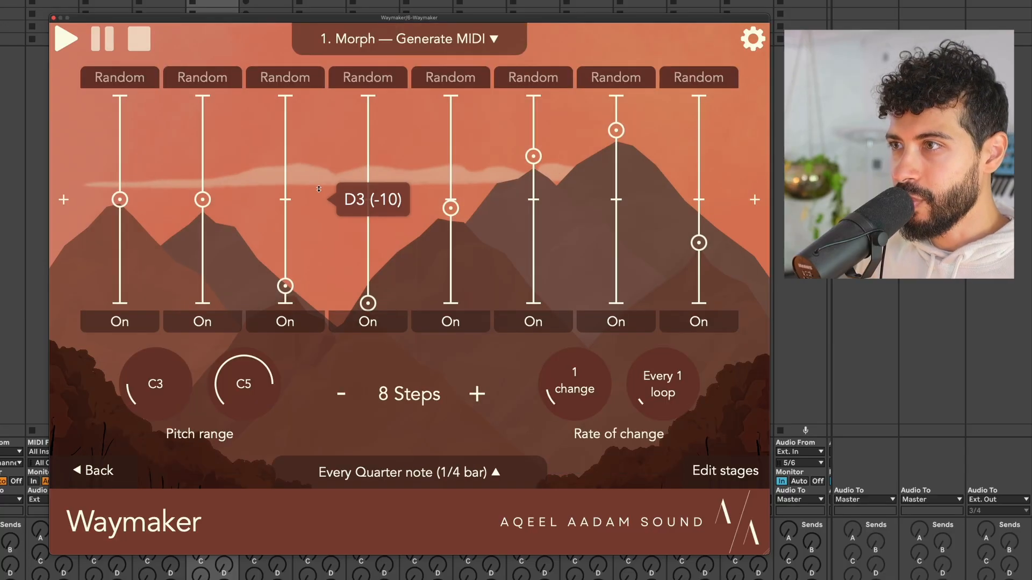
pyautogui.click(435, 473)
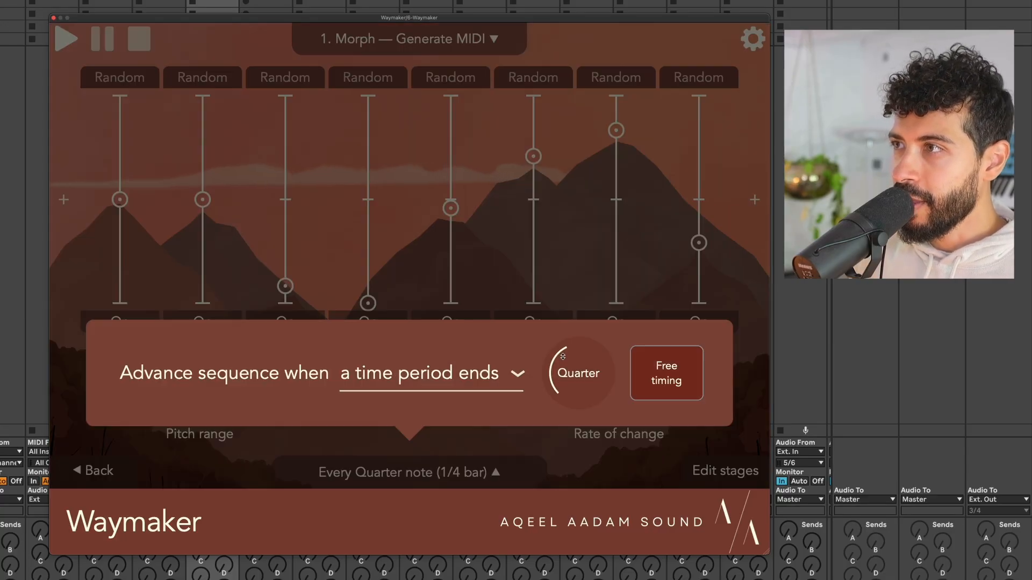
pyautogui.moveTo(562, 357); pyautogui.dragTo(557, 412)
pyautogui.click(500, 252)
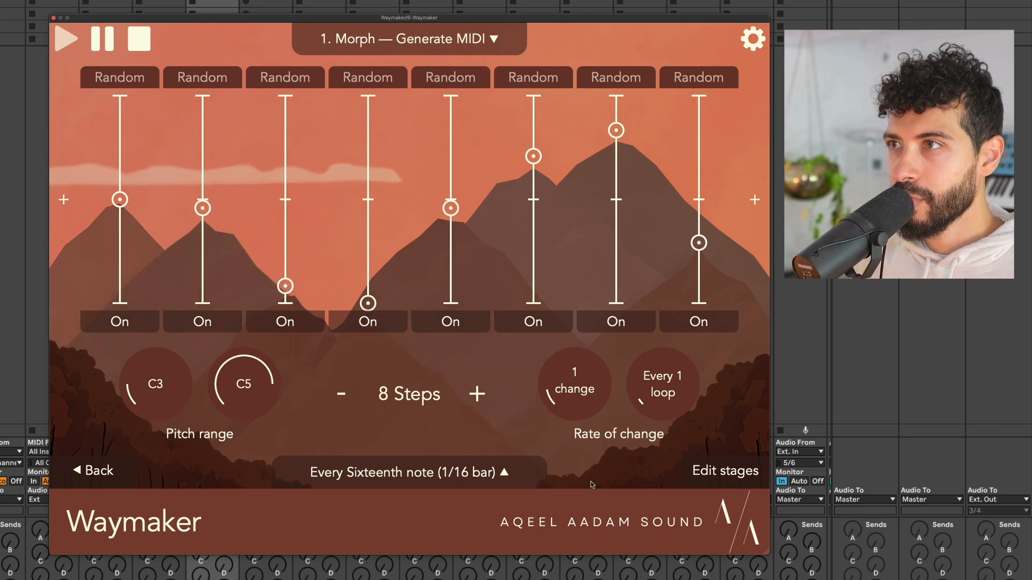
pyautogui.press('space')
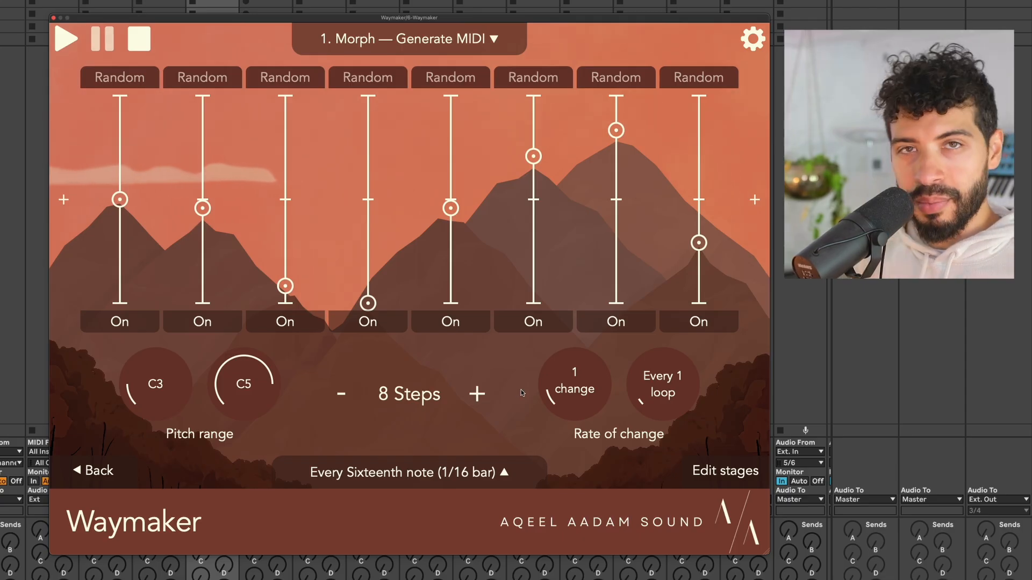
# Add a Timing module from the Utilities list as the second device after Morph.
pyautogui.click(754, 122)
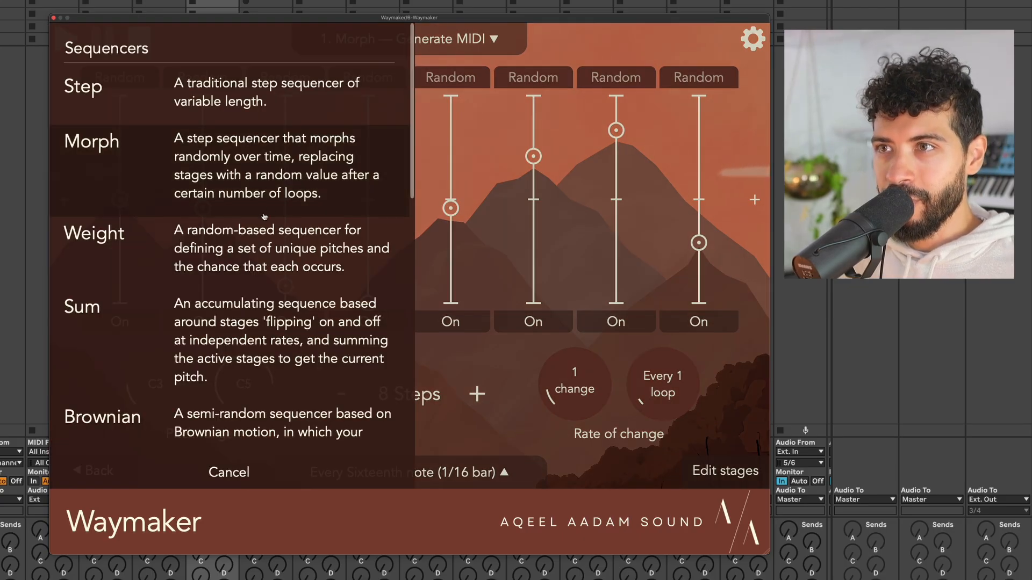
pyautogui.scroll(-6, 284, 205)
pyautogui.scroll(-3, 265, 216)
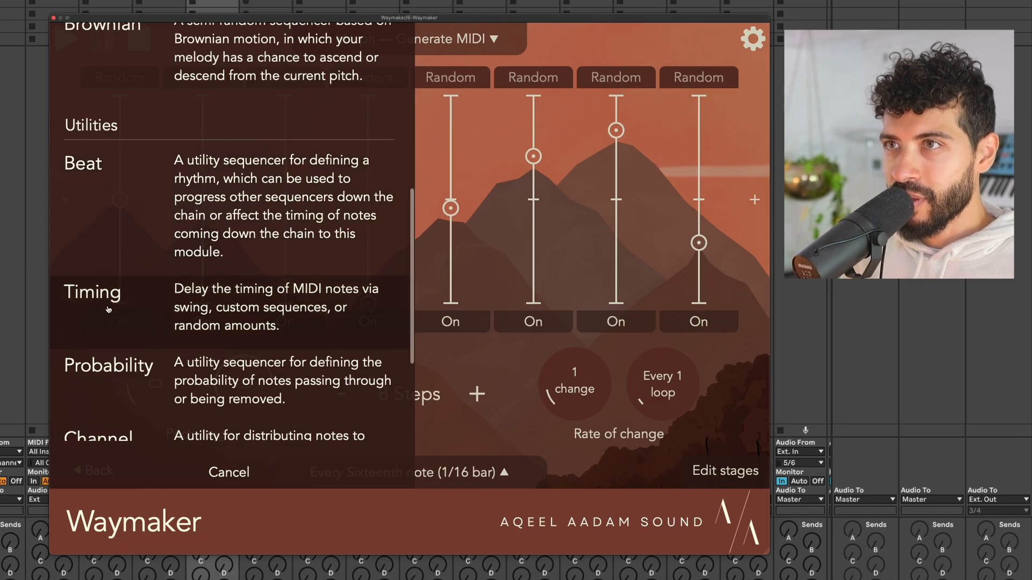
pyautogui.click(251, 311)
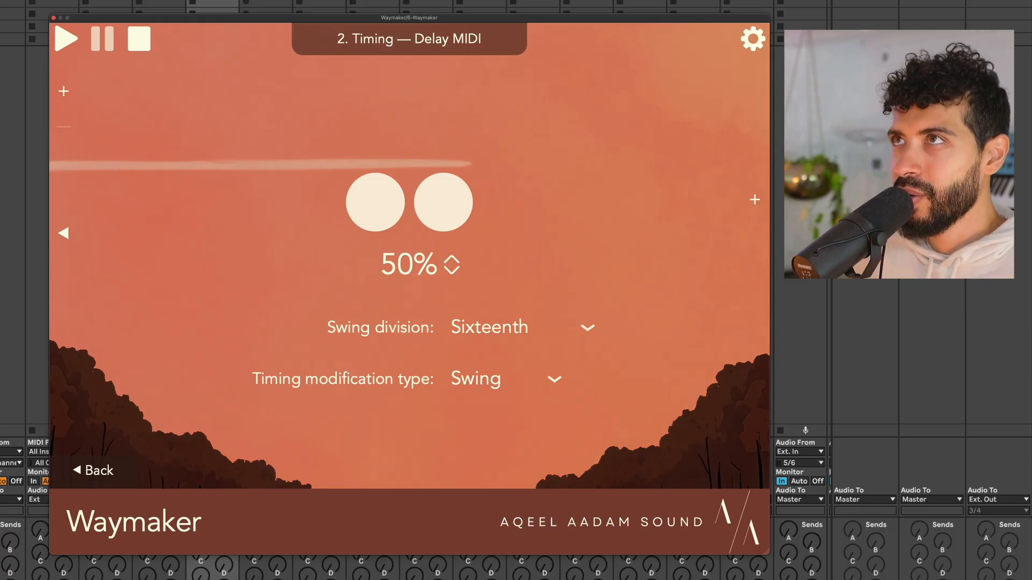
# Adjust the Timing swing amount while playing, settling at 54%.
pyautogui.click(475, 5)
pyautogui.press('space')
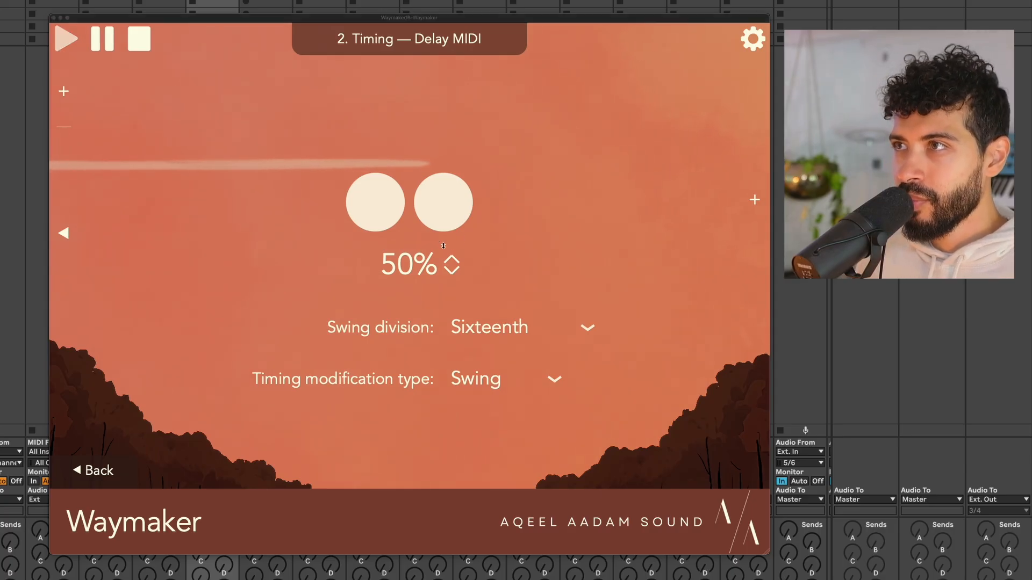
pyautogui.moveTo(436, 270); pyautogui.dragTo(444, 216)
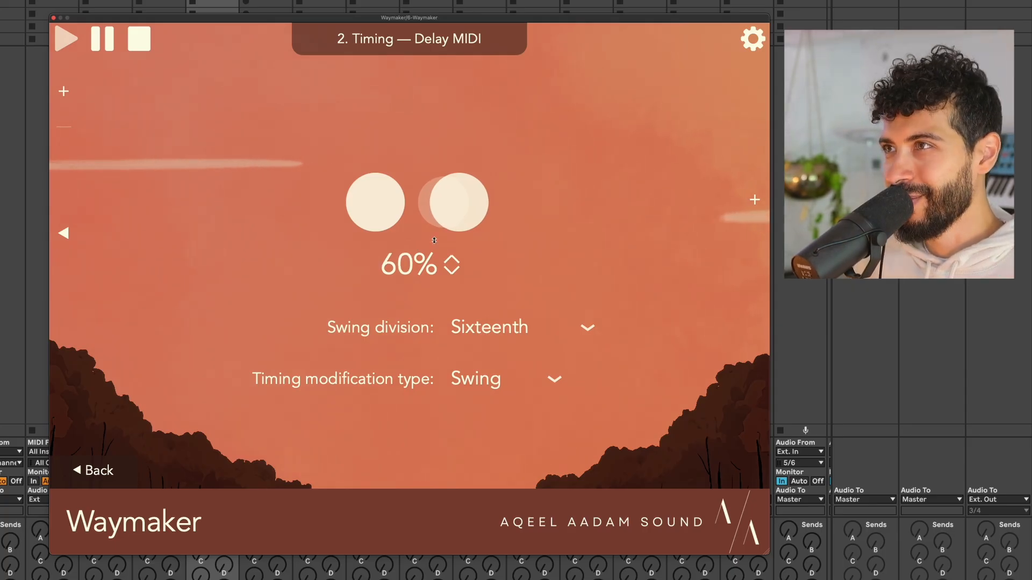
pyautogui.moveTo(435, 241); pyautogui.dragTo(445, 159)
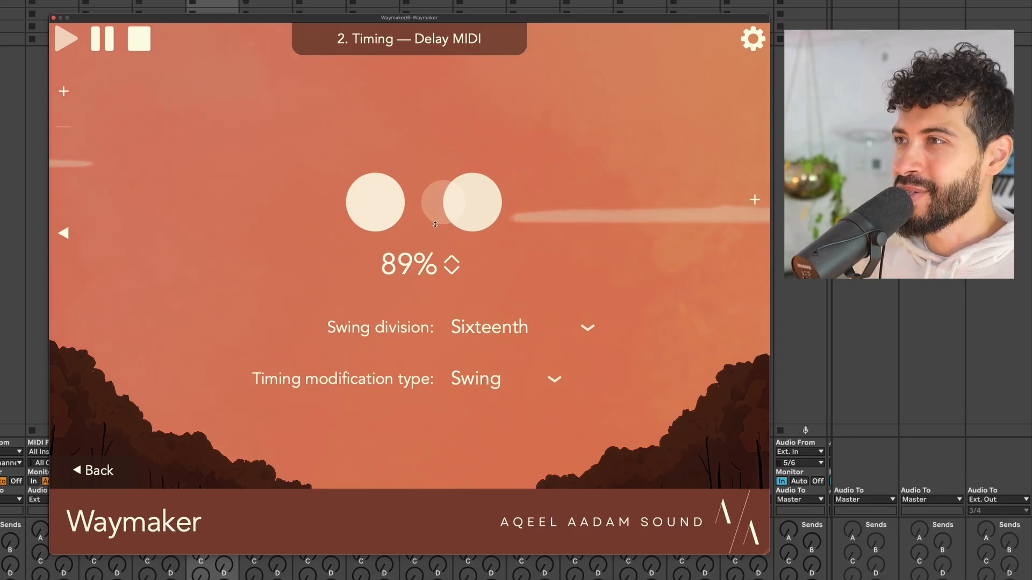
pyautogui.moveTo(439, 225); pyautogui.dragTo(439, 345)
pyautogui.moveTo(435, 262); pyautogui.dragTo(437, 322)
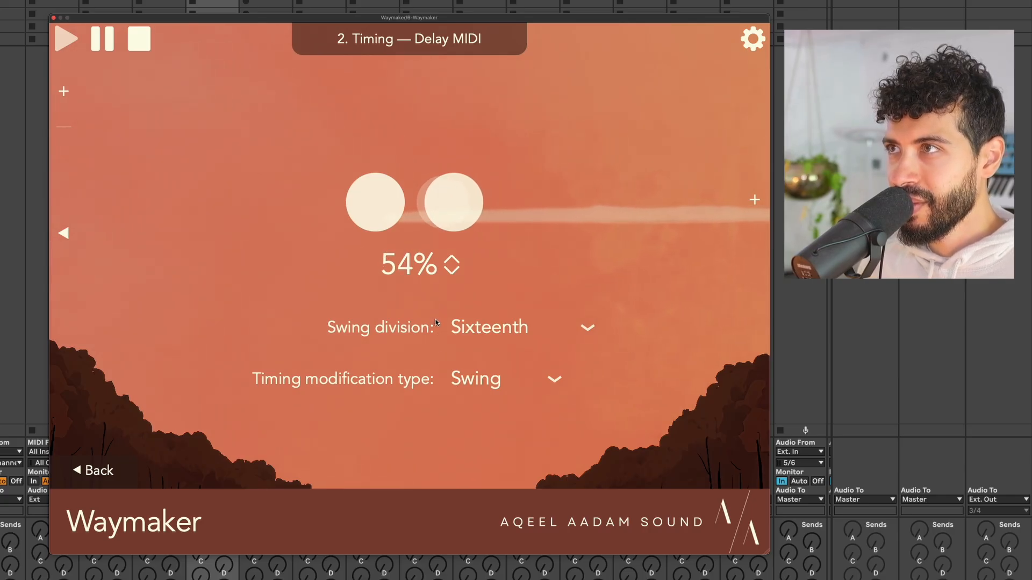
pyautogui.press('space')
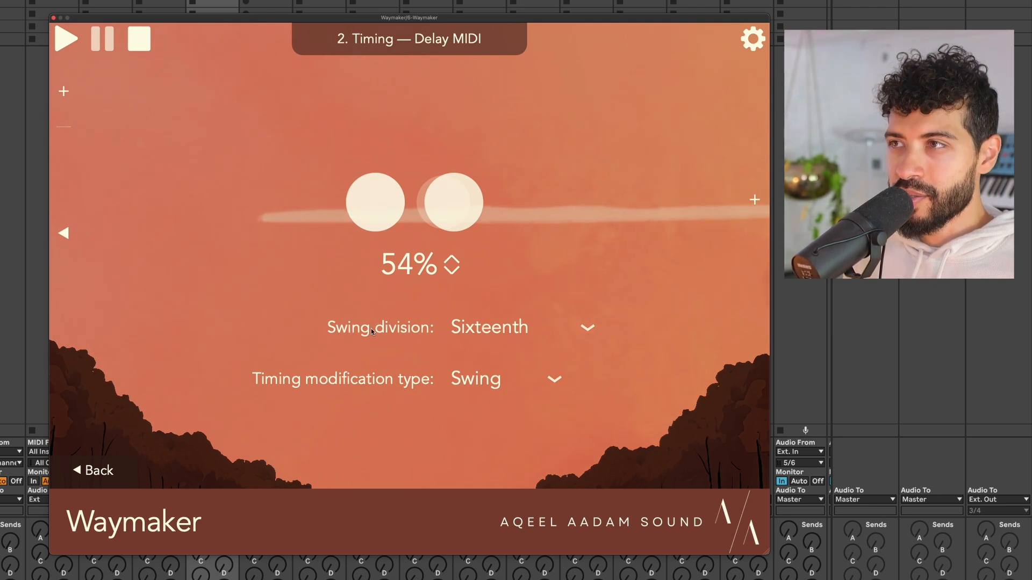
# Keep the swing division on Sixteenth.
pyautogui.click(527, 333)
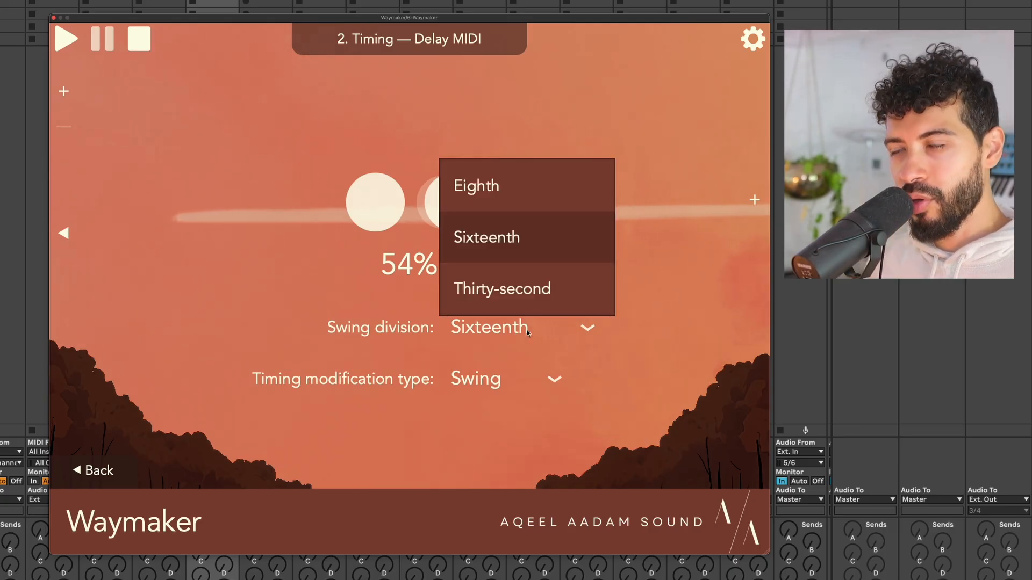
pyautogui.click(695, 177)
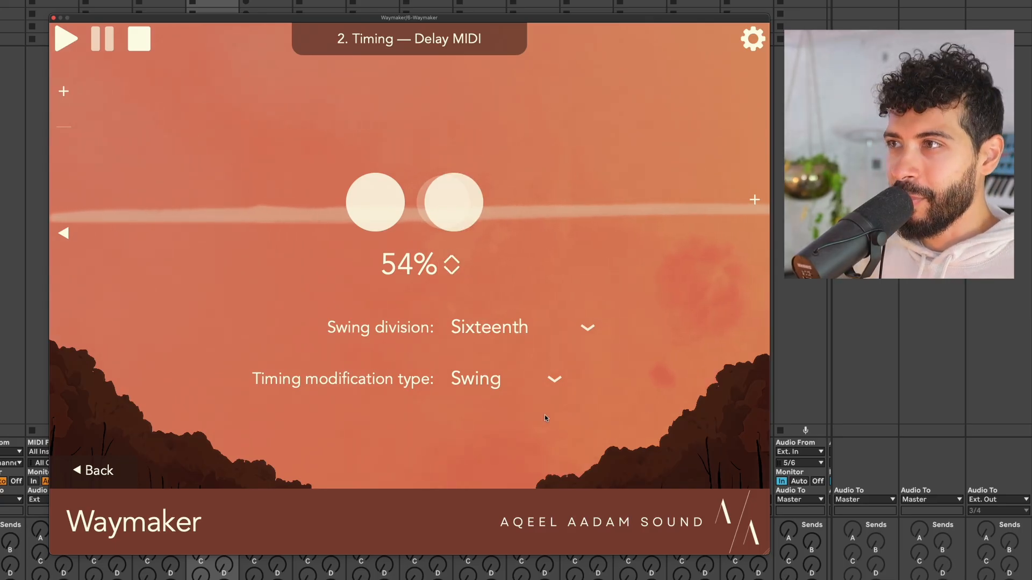
pyautogui.click(502, 381)
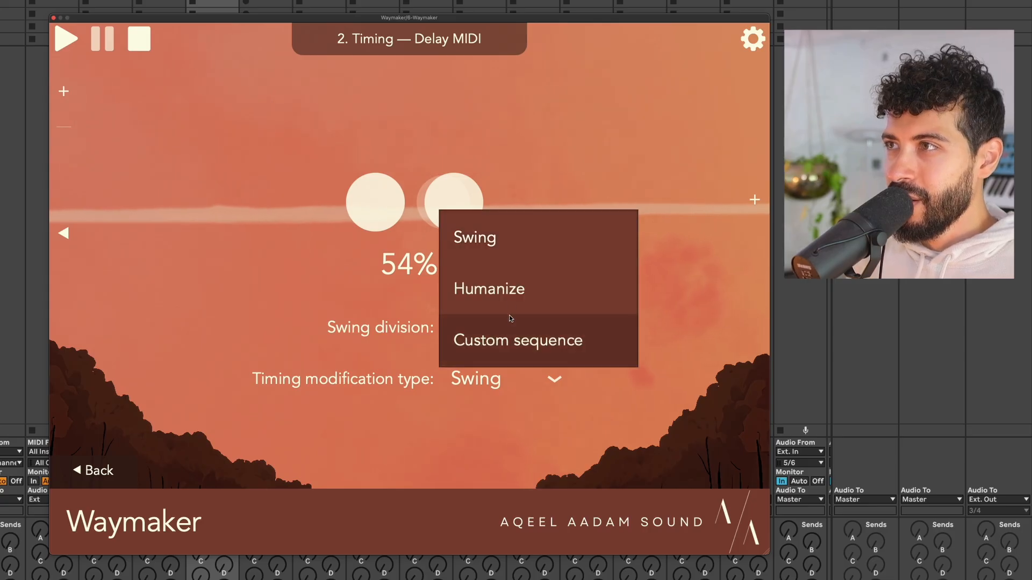
# Switch the Timing modification to Humanize (25ms maximum delay) and audition it.
pyautogui.click(525, 298)
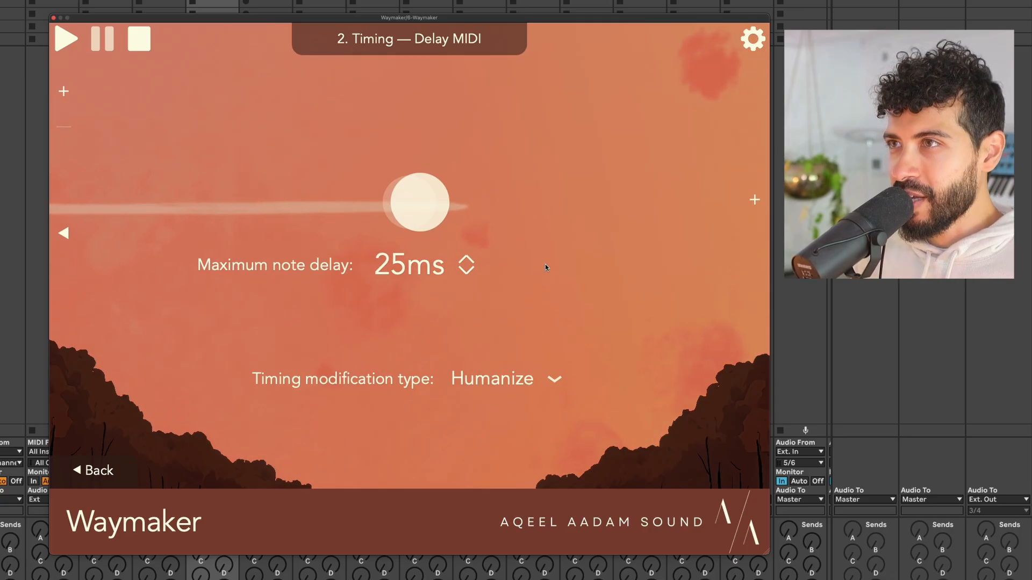
pyautogui.press('space')
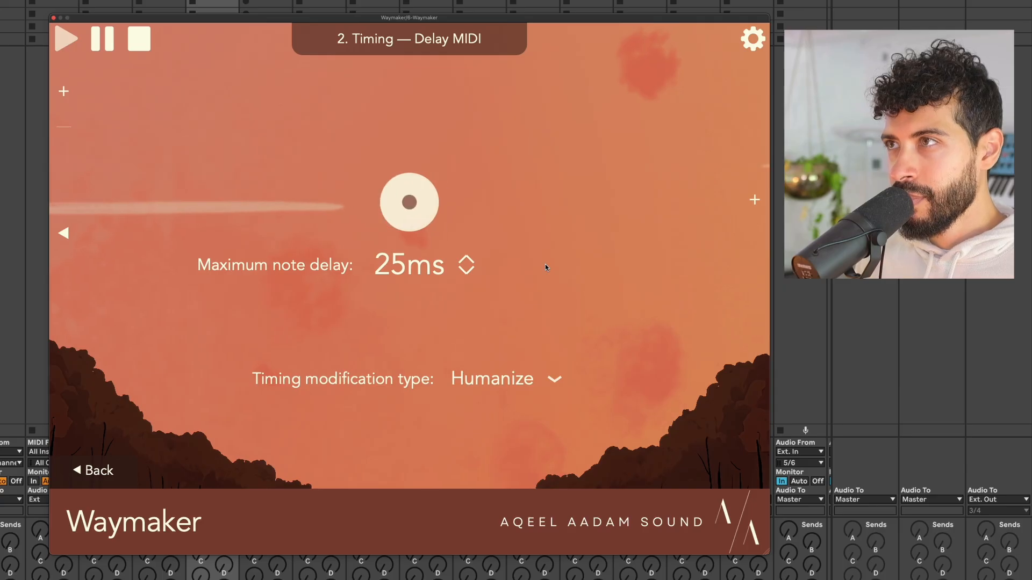
pyautogui.press('space')
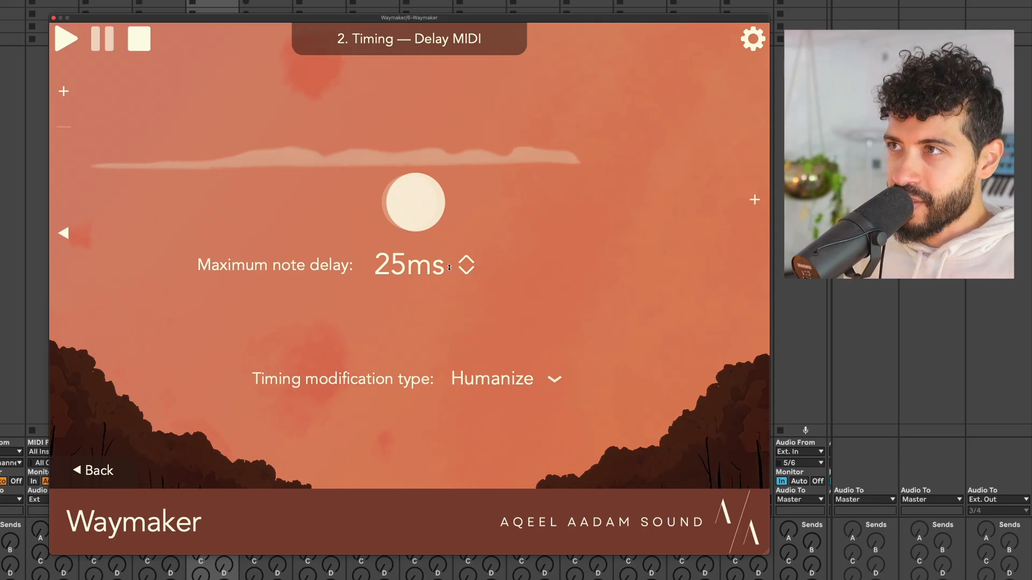
# Adjust the Humanize maximum note delay during playback, ending at 12ms.
pyautogui.moveTo(455, 273); pyautogui.dragTo(459, 213)
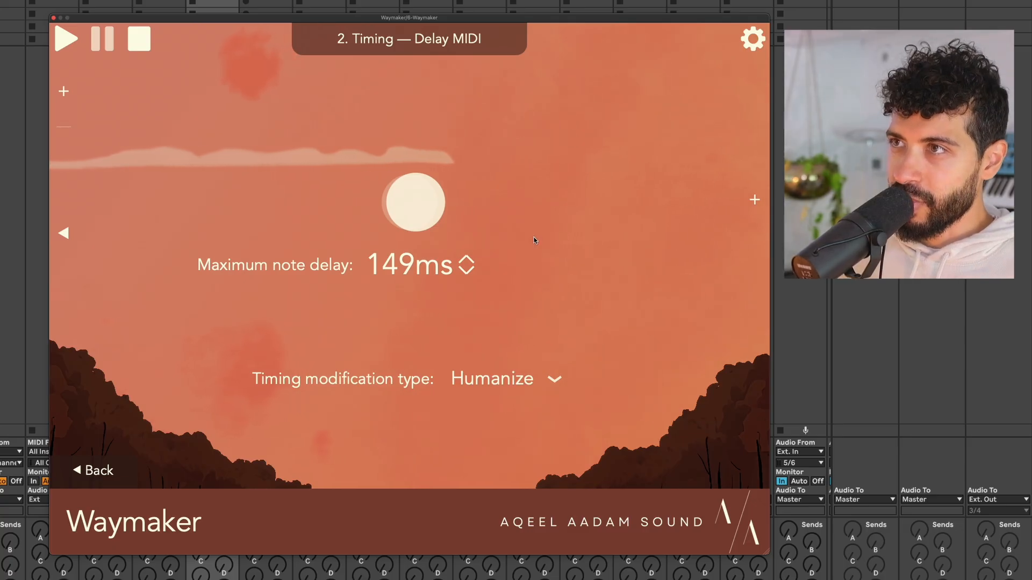
pyautogui.press('space')
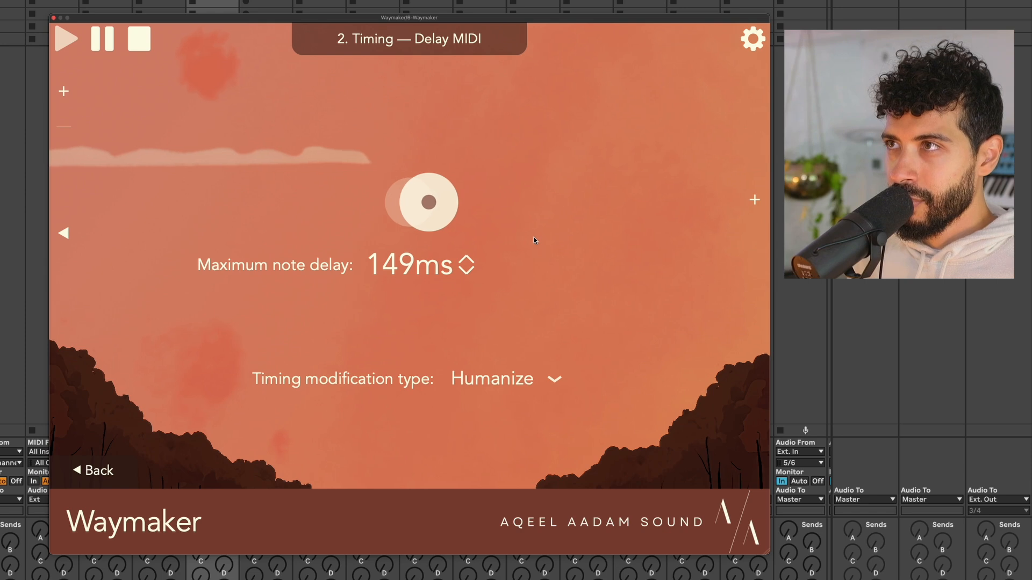
pyautogui.moveTo(453, 274); pyautogui.dragTo(453, 249)
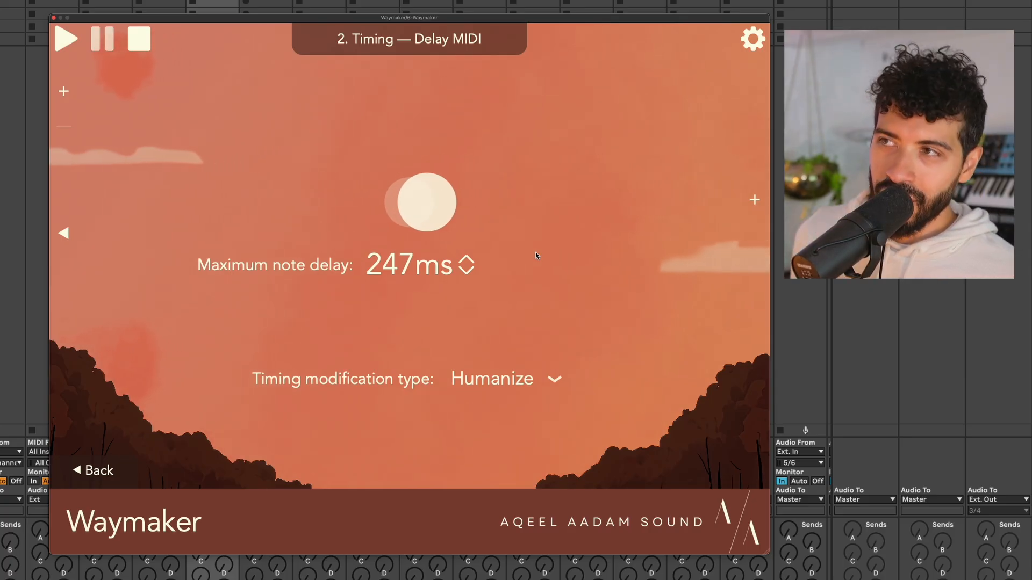
pyautogui.moveTo(466, 260); pyautogui.dragTo(456, 287)
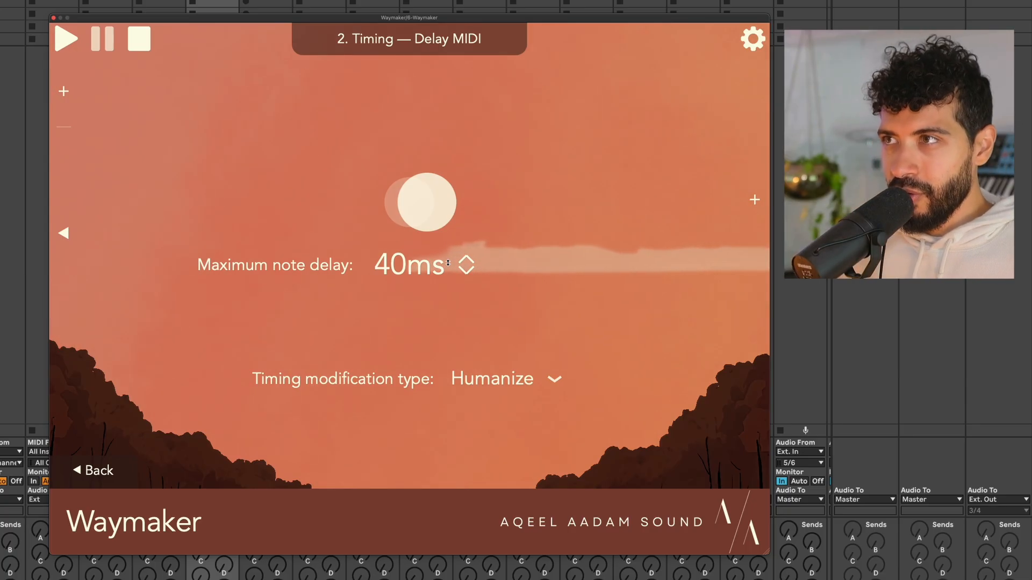
pyautogui.moveTo(466, 233); pyautogui.dragTo(445, 124)
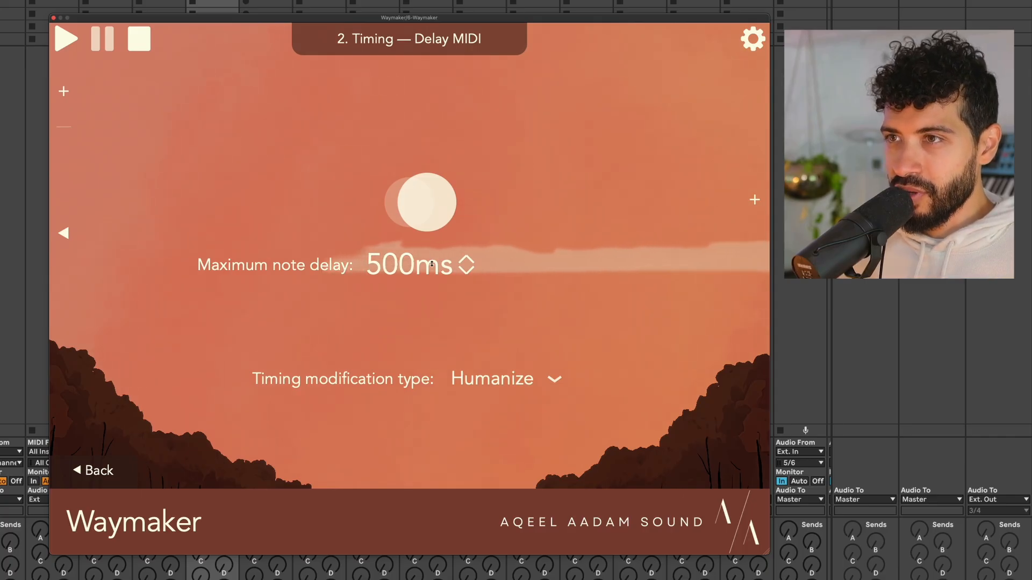
pyautogui.moveTo(429, 260)
pyautogui.mouseDown()
pyautogui.moveTo(435, 426)
pyautogui.moveTo(437, 253)
pyautogui.mouseUp()
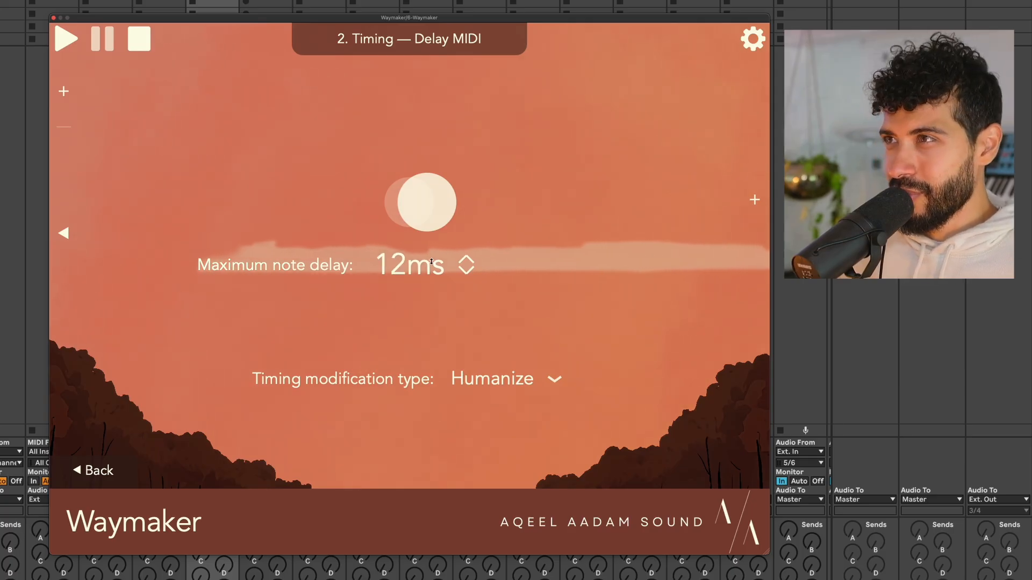
pyautogui.click(500, 382)
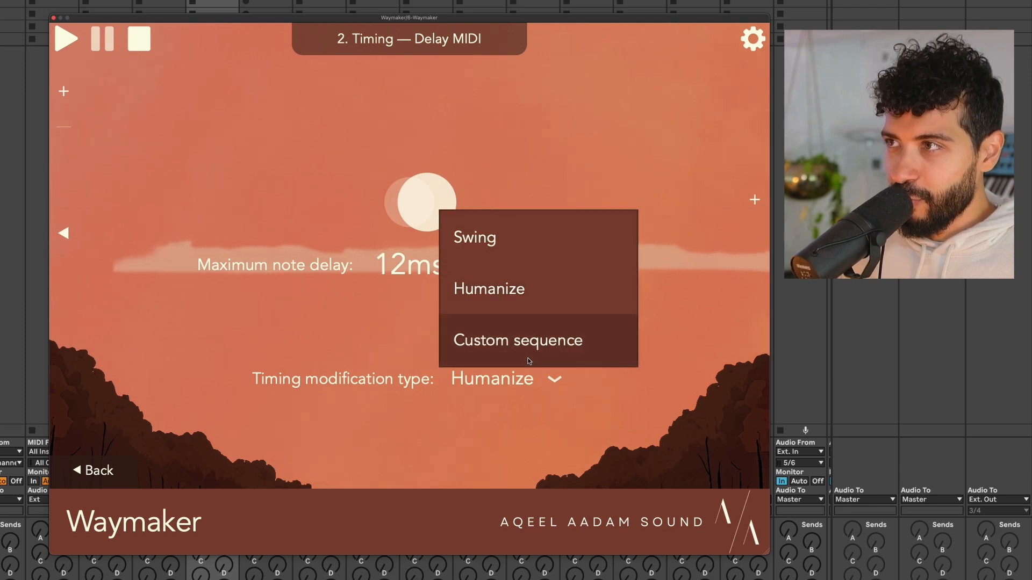
# Switch to a Custom timing sequence delaying steps 4, 6 and 8 by 27, 22 and 43ms.
pyautogui.click(522, 361)
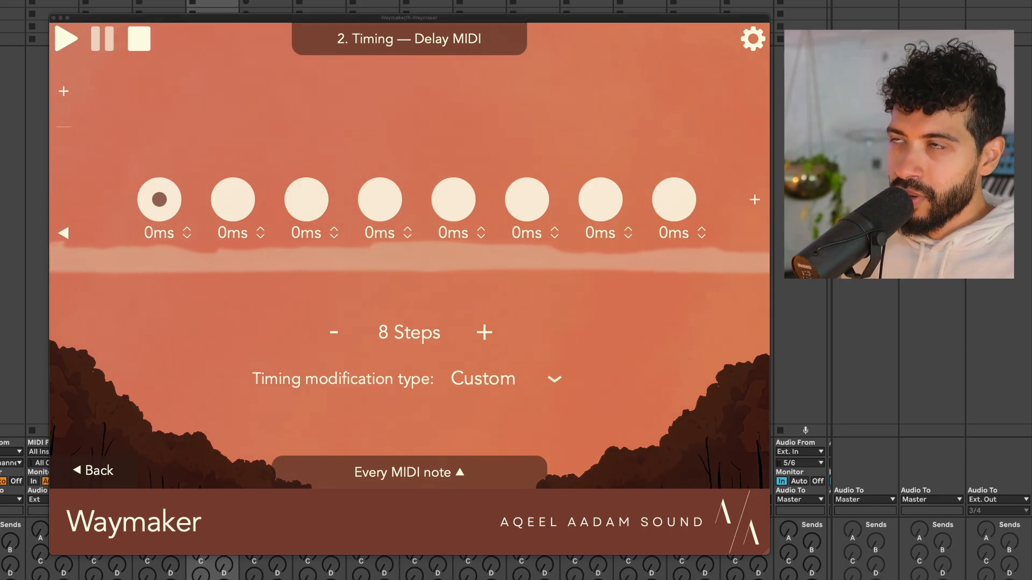
pyautogui.moveTo(377, 18); pyautogui.dragTo(378, 16)
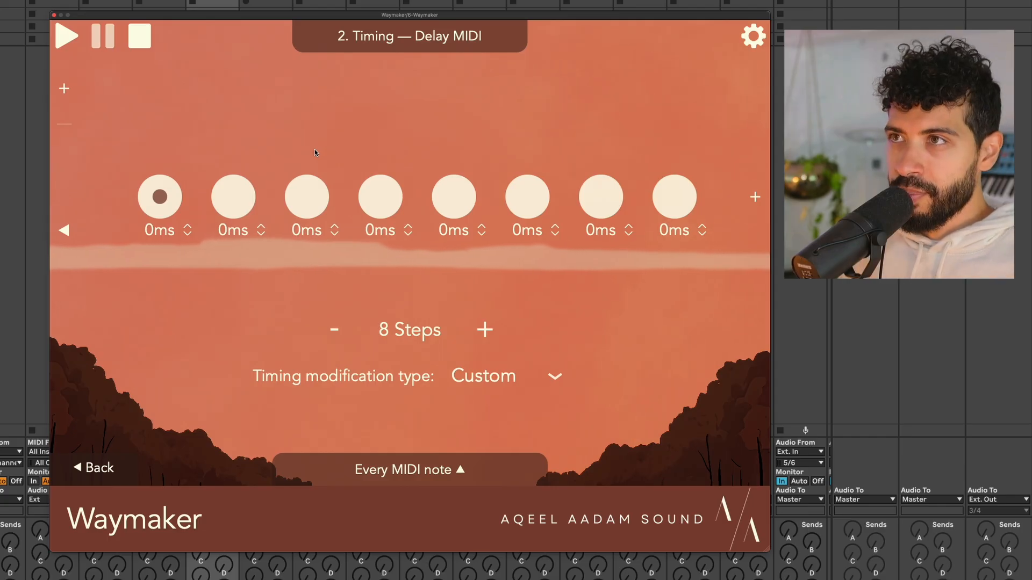
pyautogui.moveTo(250, 227); pyautogui.dragTo(263, 100)
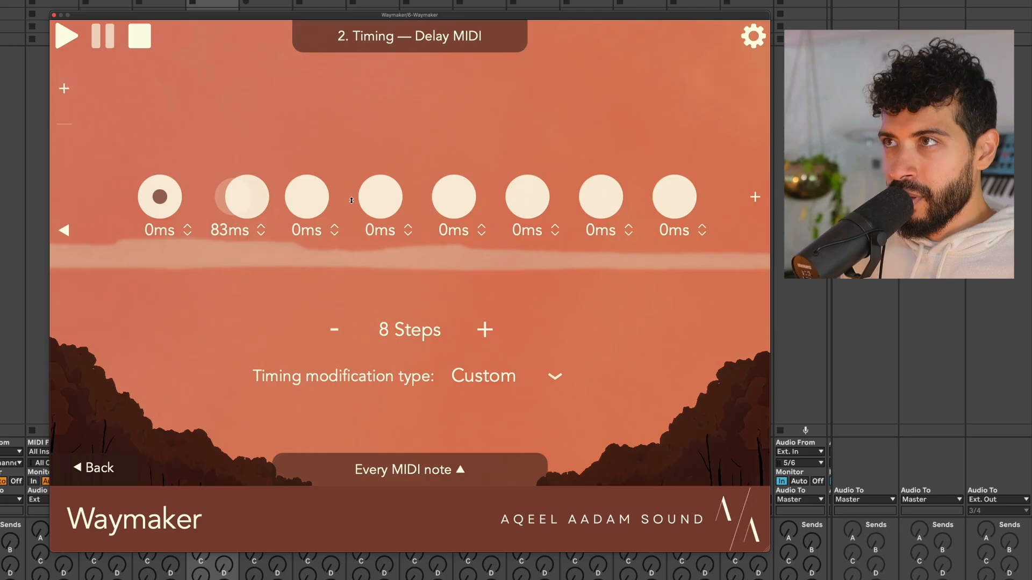
pyautogui.moveTo(375, 173)
pyautogui.mouseDown()
pyautogui.moveTo(375, 152)
pyautogui.moveTo(386, 163)
pyautogui.mouseUp()
pyautogui.moveTo(524, 201); pyautogui.dragTo(531, 133)
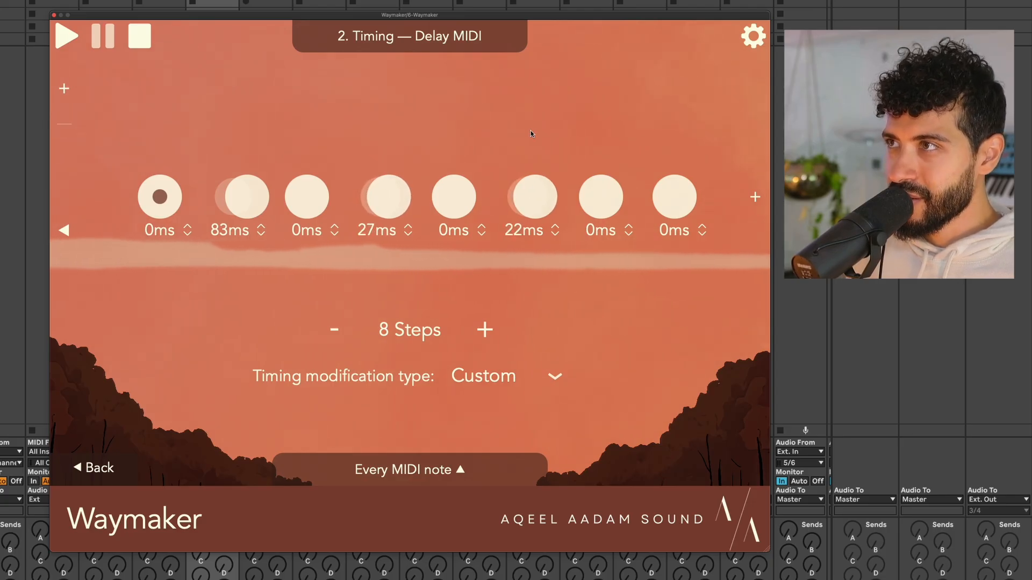
pyautogui.moveTo(672, 210); pyautogui.dragTo(693, 141)
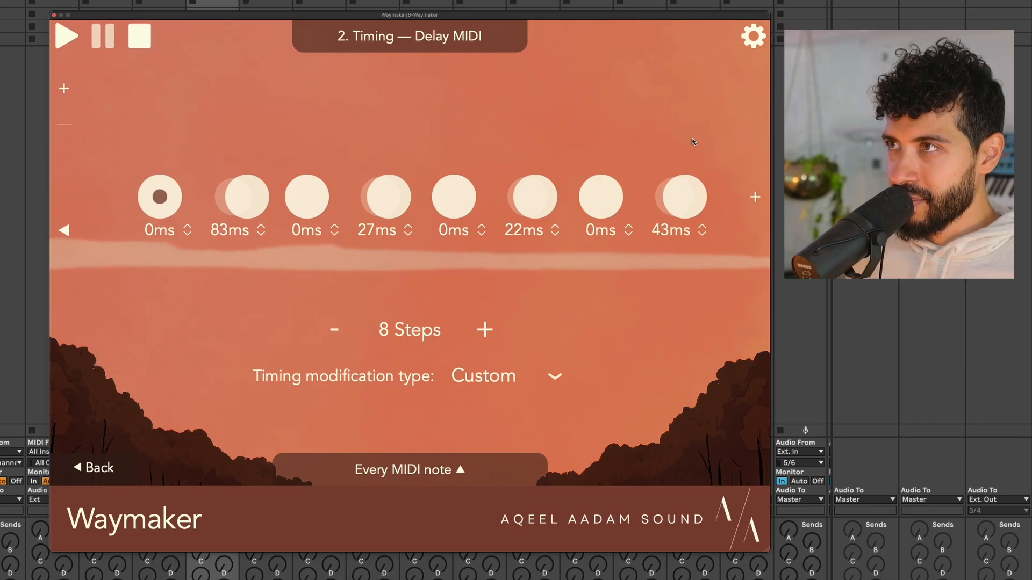
# Audition the delay pattern, then reset step 2's delay to 0ms.
pyautogui.press('space')
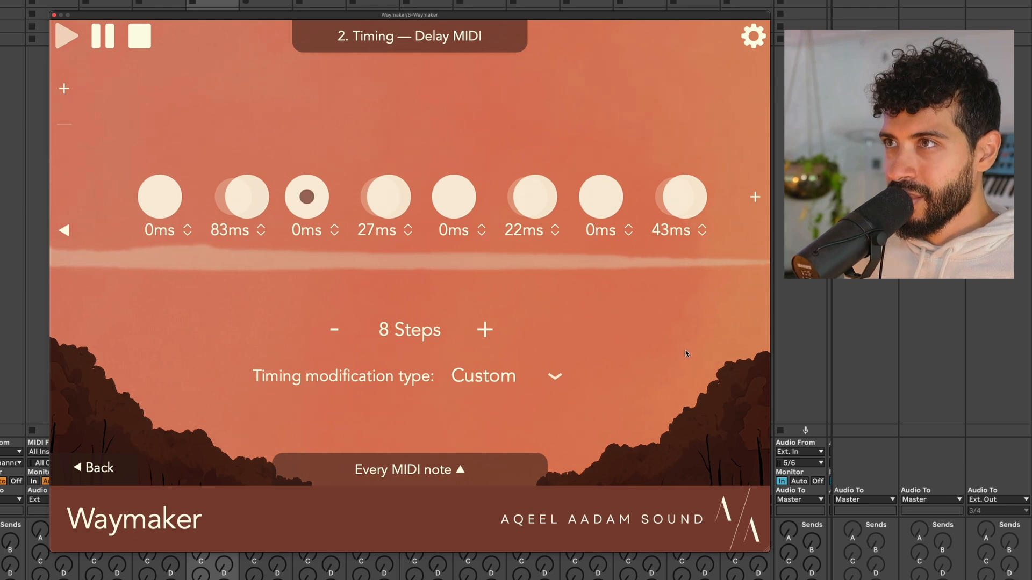
pyautogui.press('space')
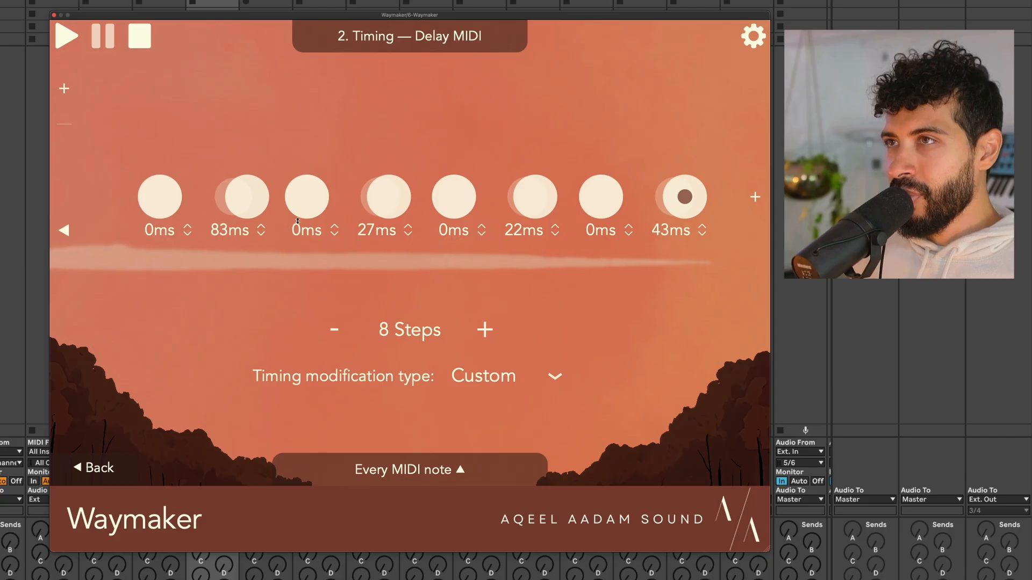
pyautogui.moveTo(256, 203); pyautogui.dragTo(231, 258)
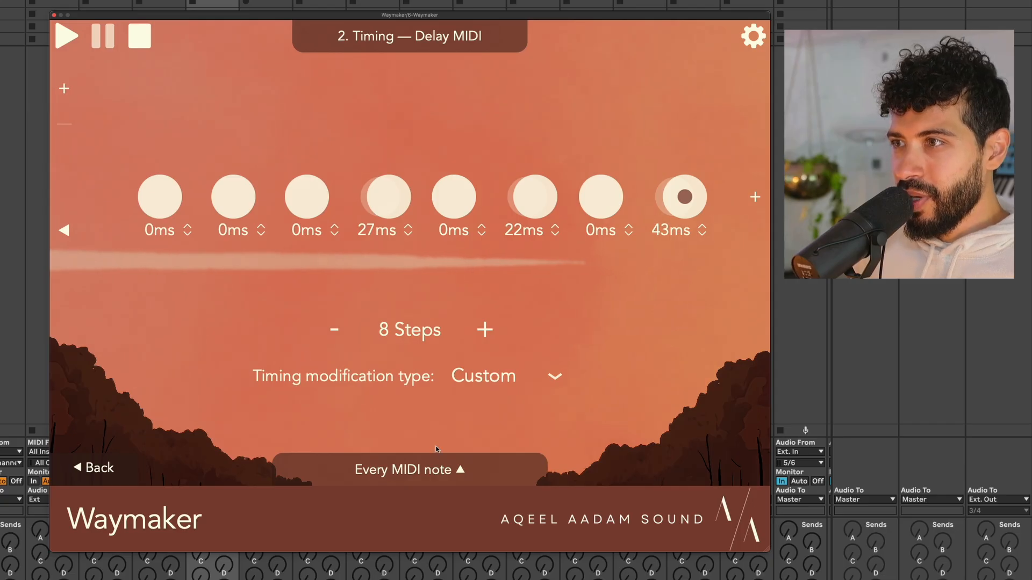
# Try advancing on a time period, then revert to advancing on every MIDI note.
pyautogui.click(377, 471)
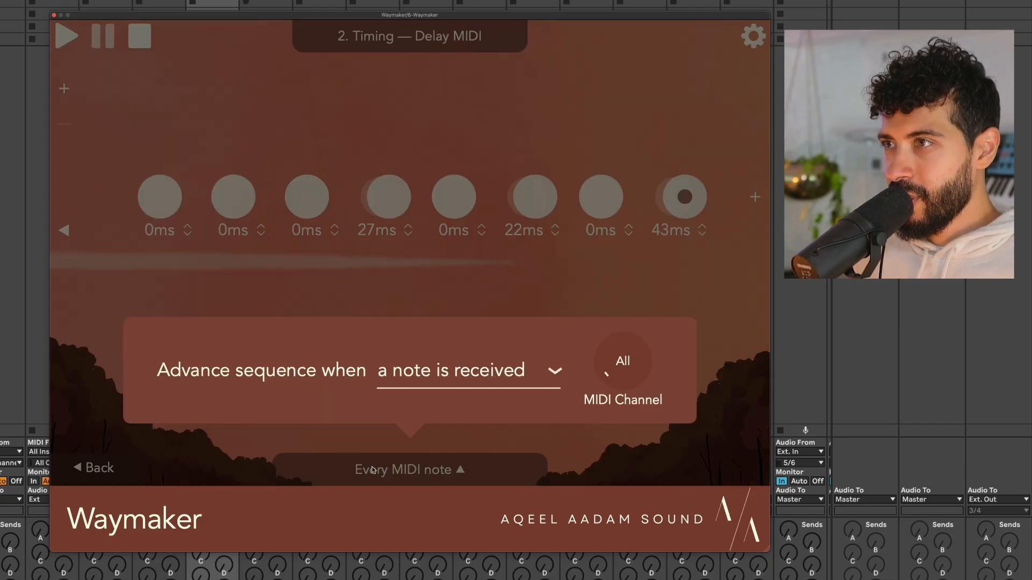
pyautogui.click(453, 376)
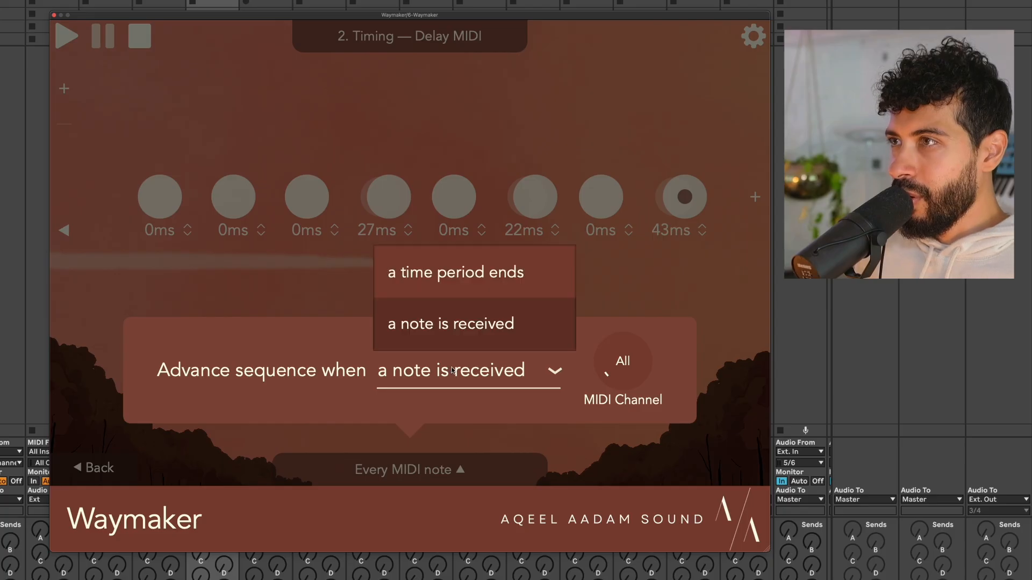
pyautogui.click(473, 281)
pyautogui.click(440, 375)
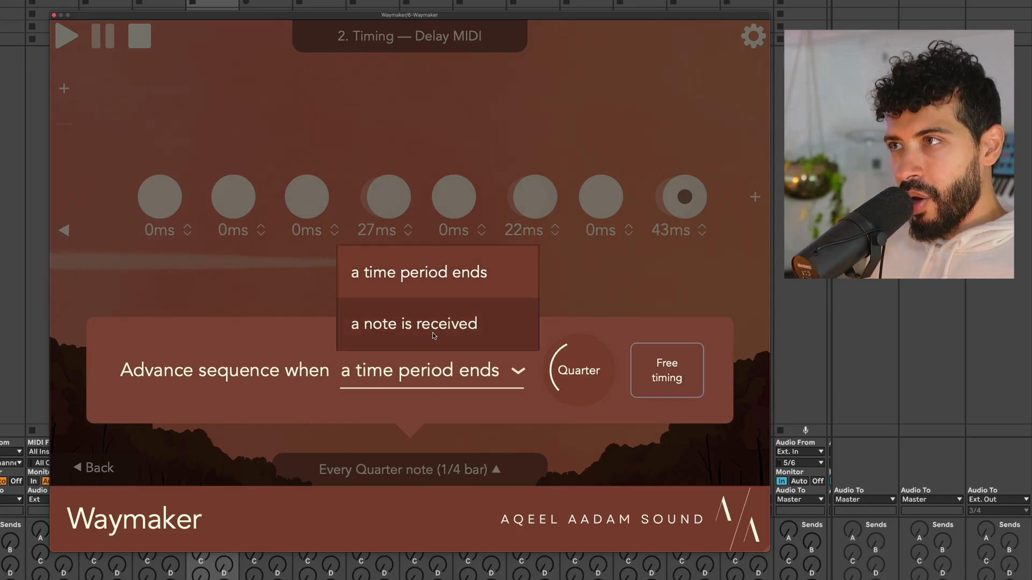
pyautogui.click(434, 334)
pyautogui.click(472, 267)
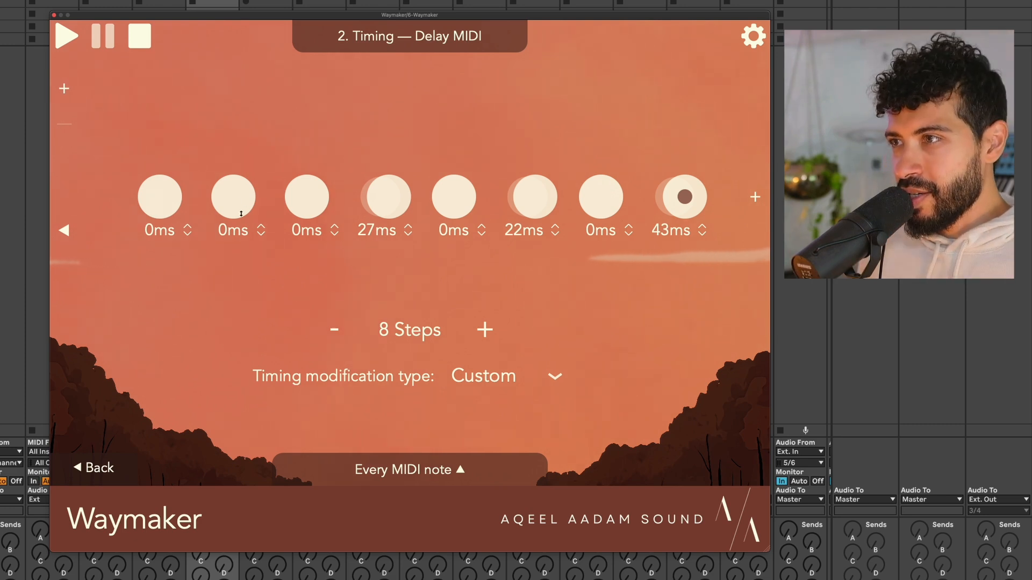
# Make the timing sequence advance when an eighth-note time period ends.
pyautogui.click(423, 465)
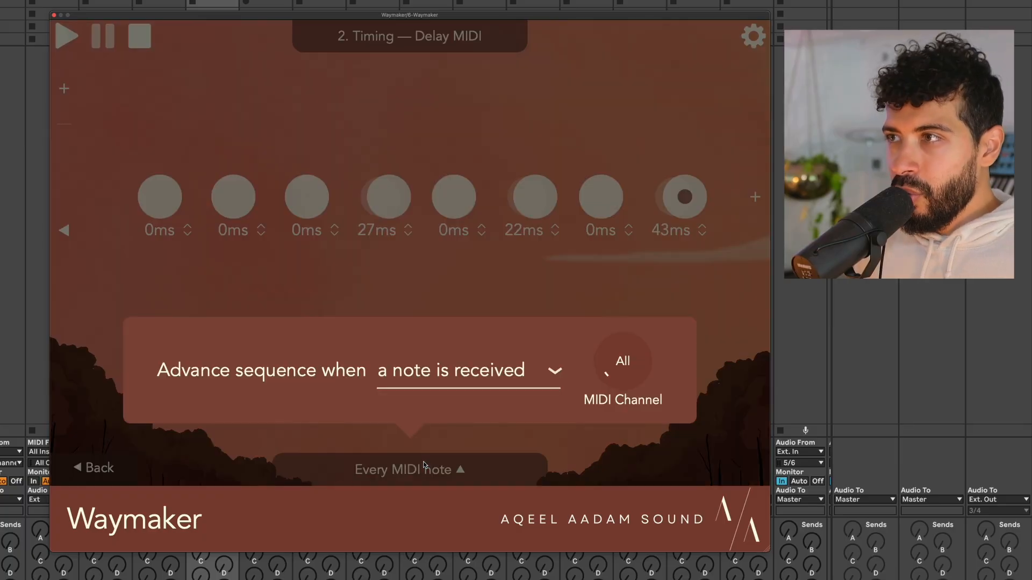
pyautogui.click(485, 372)
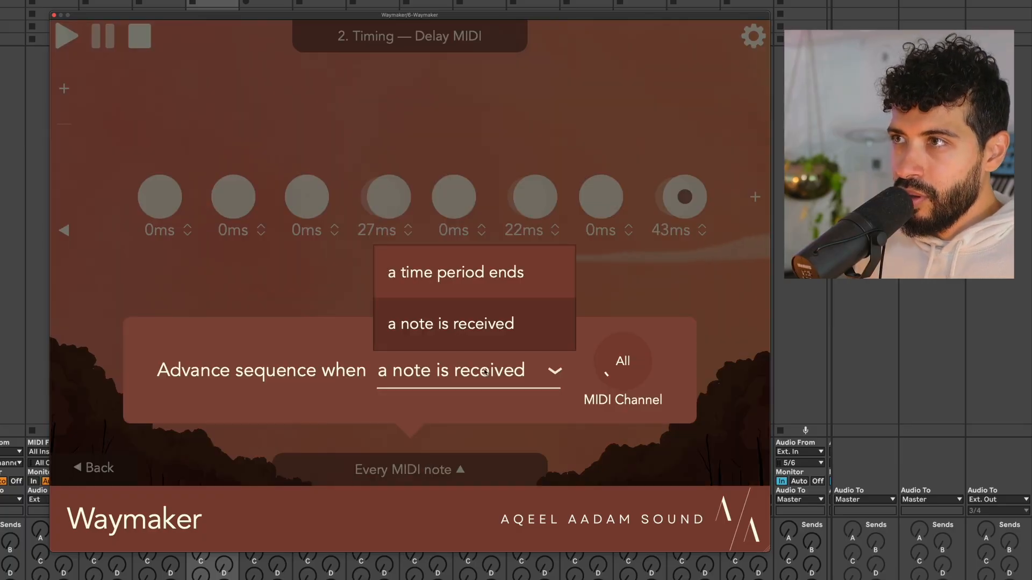
pyautogui.click(475, 279)
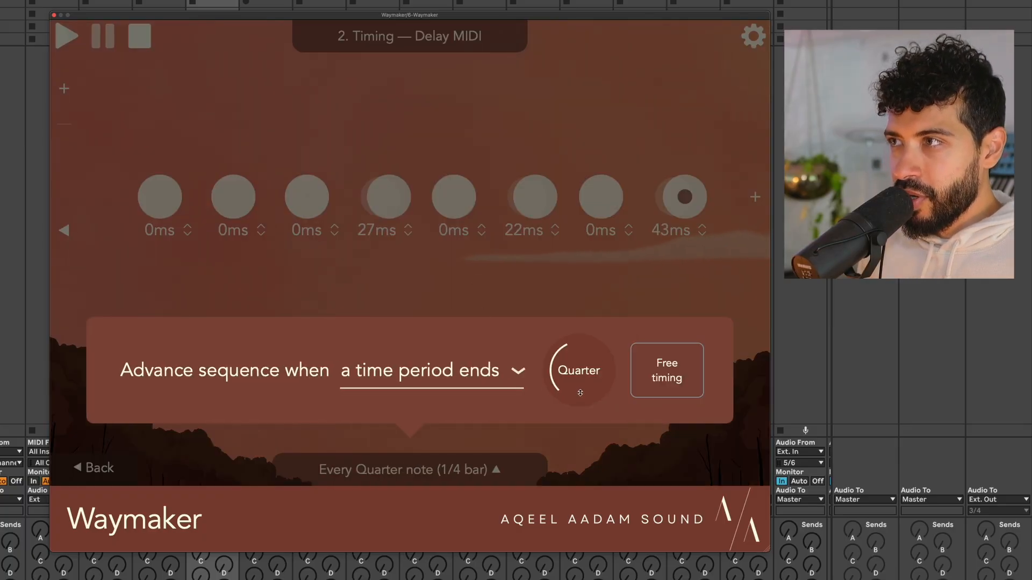
pyautogui.moveTo(581, 392); pyautogui.dragTo(576, 411)
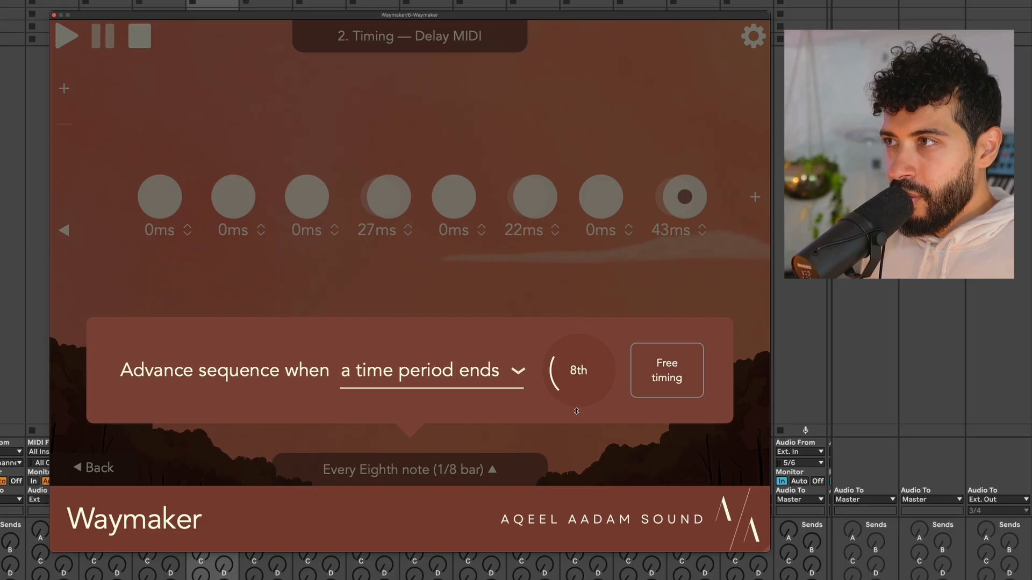
pyautogui.click(543, 295)
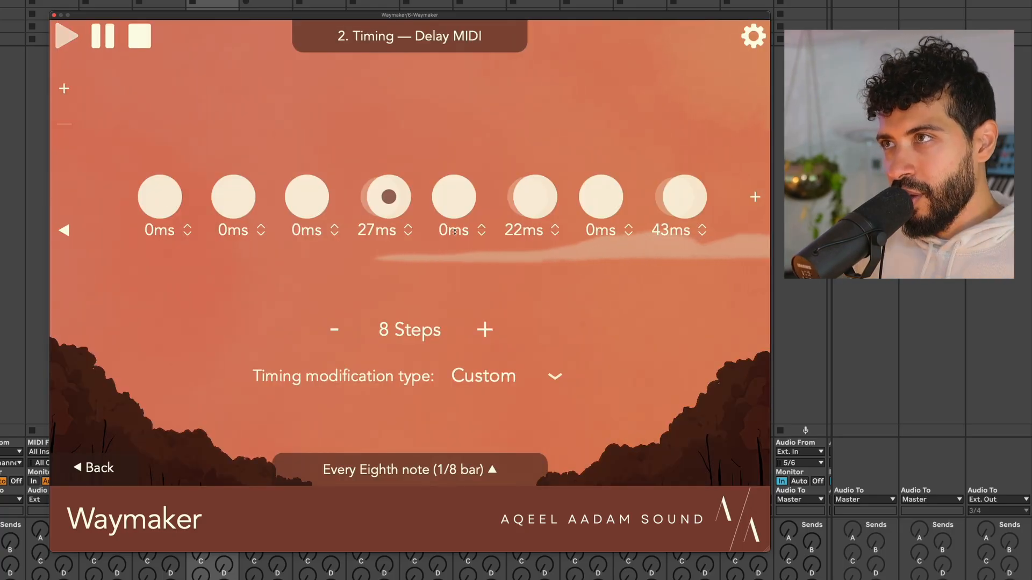
pyautogui.press('space')
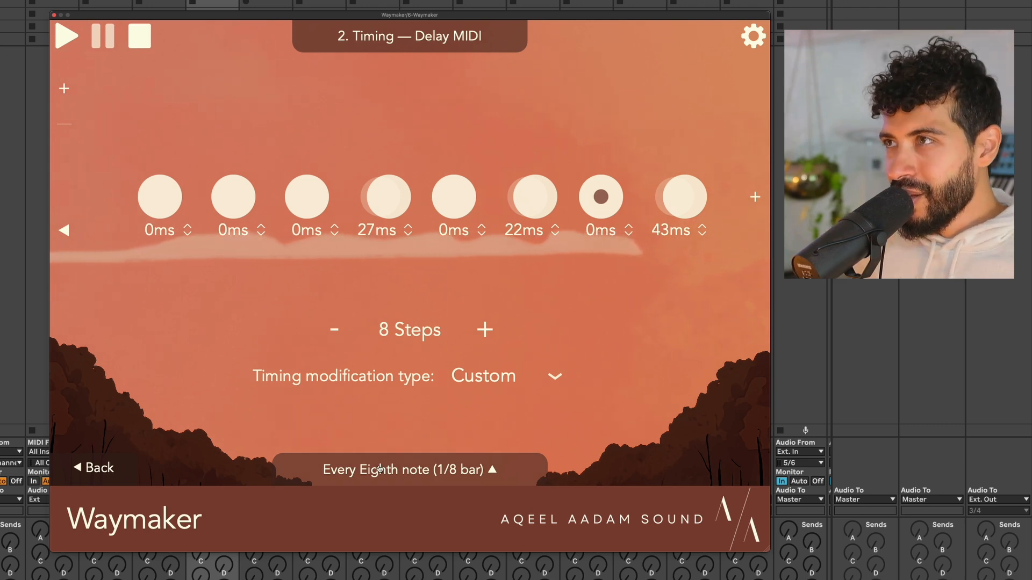
# Switch the Timing modification type back to Swing.
pyautogui.click(508, 377)
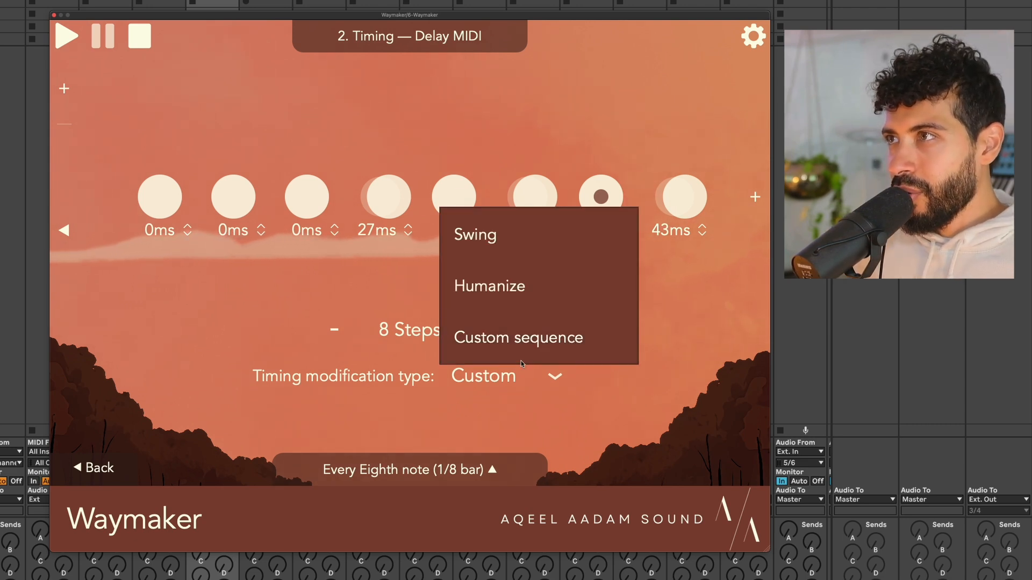
pyautogui.click(547, 237)
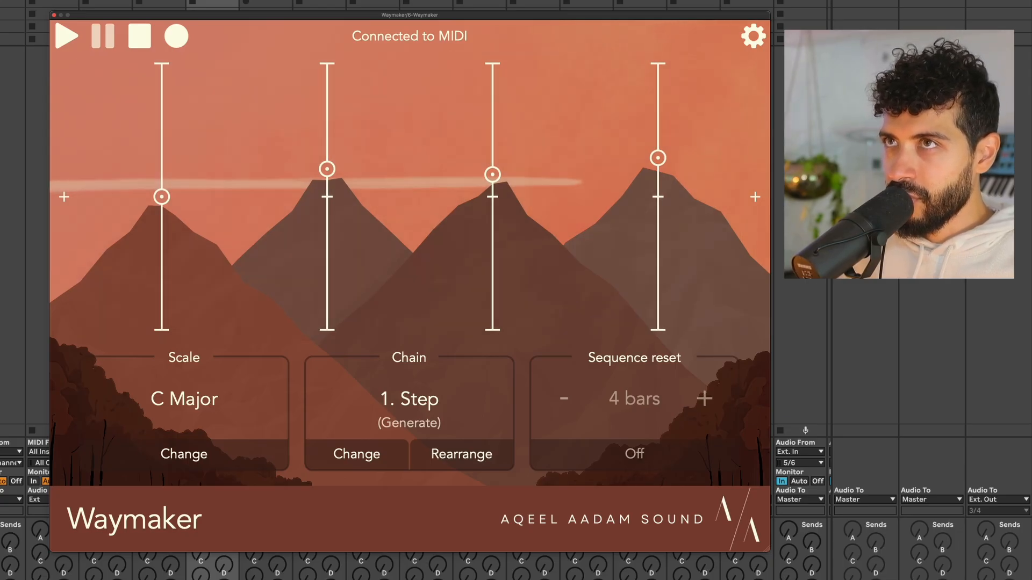
# Lower the Step generator's octave from 4 to 3.
pyautogui.press('space')
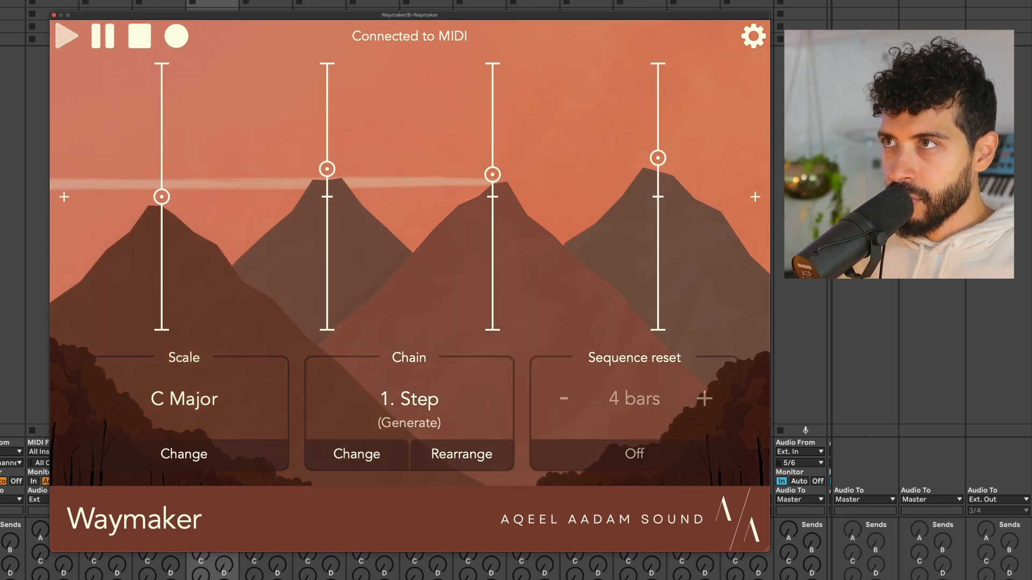
pyautogui.press('space')
pyautogui.click(210, 132)
pyautogui.click(407, 42)
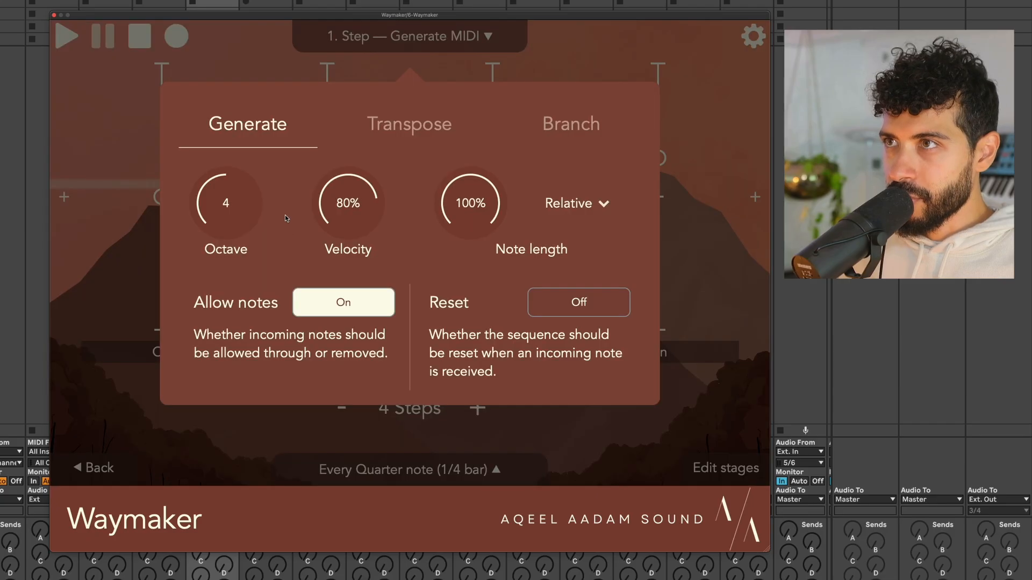
pyautogui.moveTo(230, 207); pyautogui.dragTo(232, 226)
pyautogui.click(237, 55)
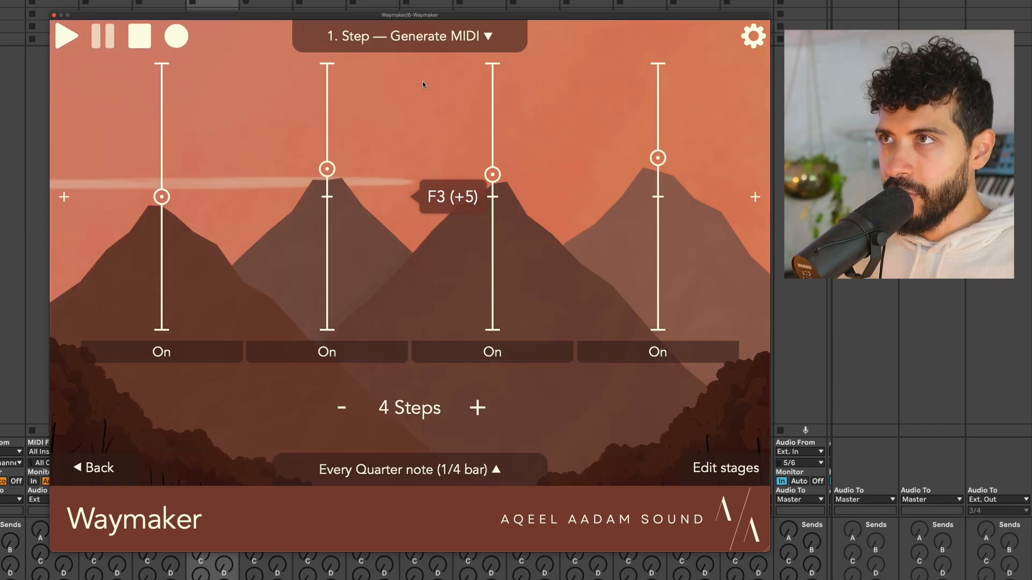
# Add a Chord module with +3rd and +5th after the Step generator and audition it.
pyautogui.press('space')
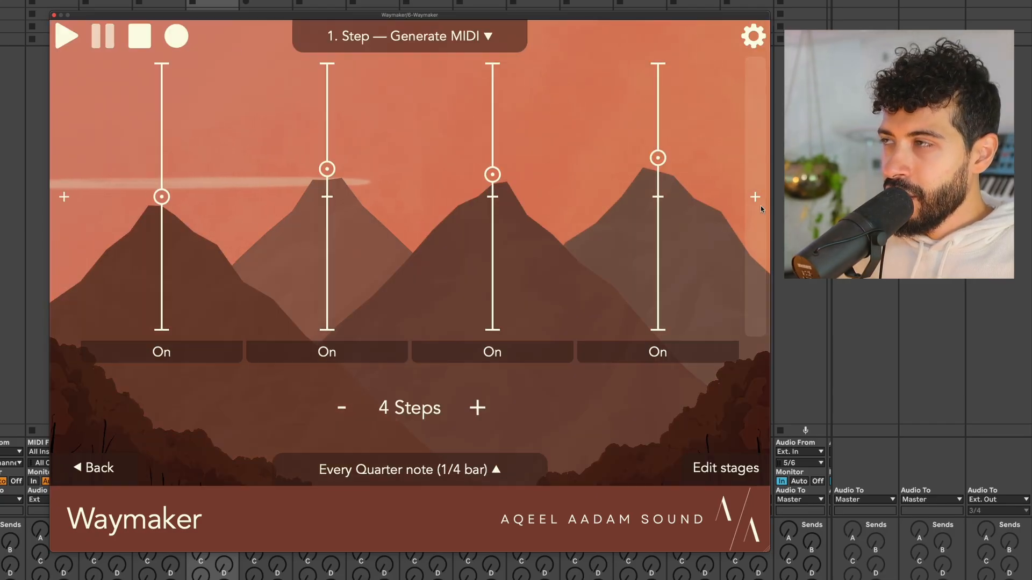
pyautogui.click(760, 205)
pyautogui.scroll(-10, 267, 227)
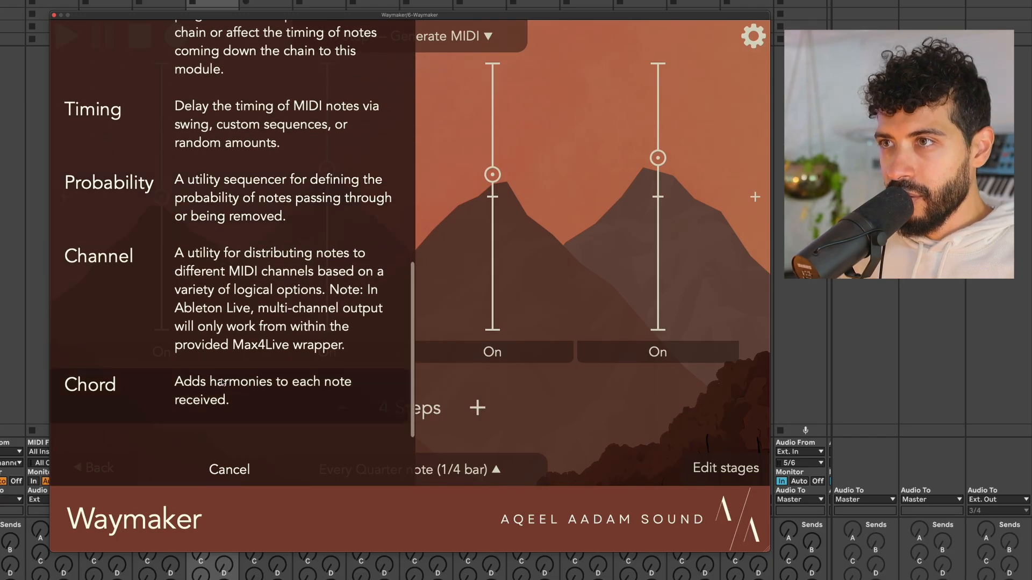
pyautogui.click(224, 382)
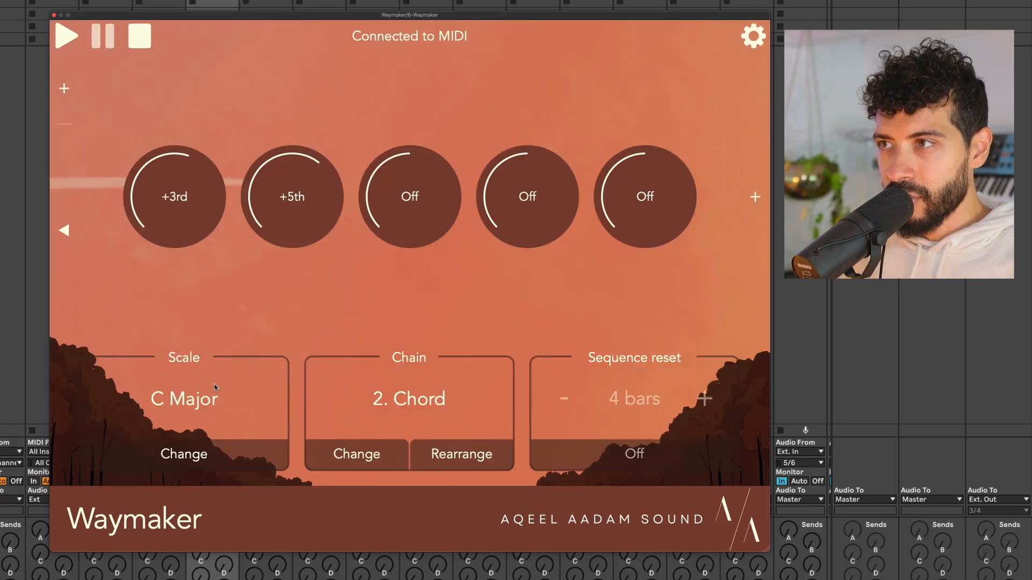
pyautogui.press('space')
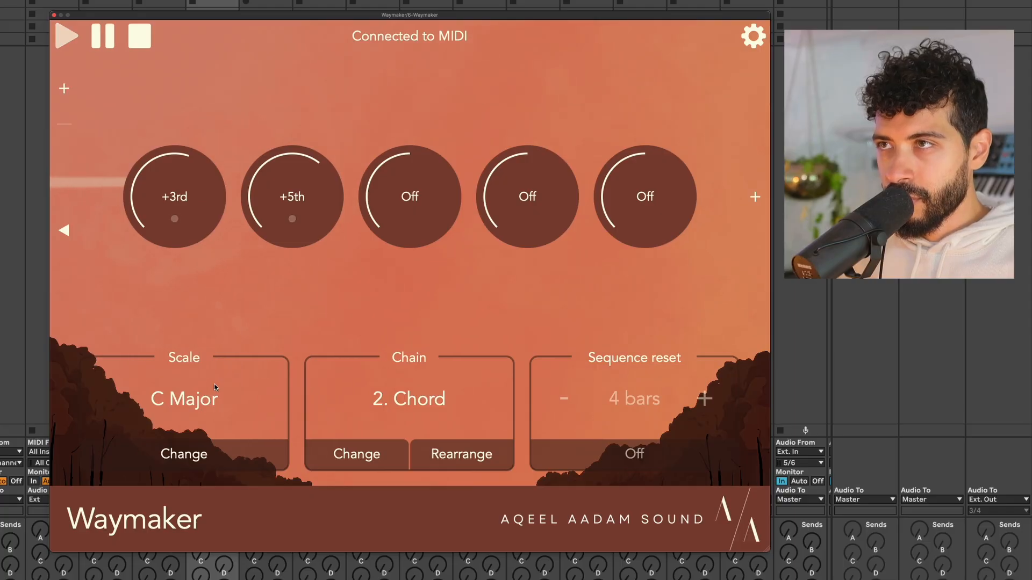
pyautogui.press('space')
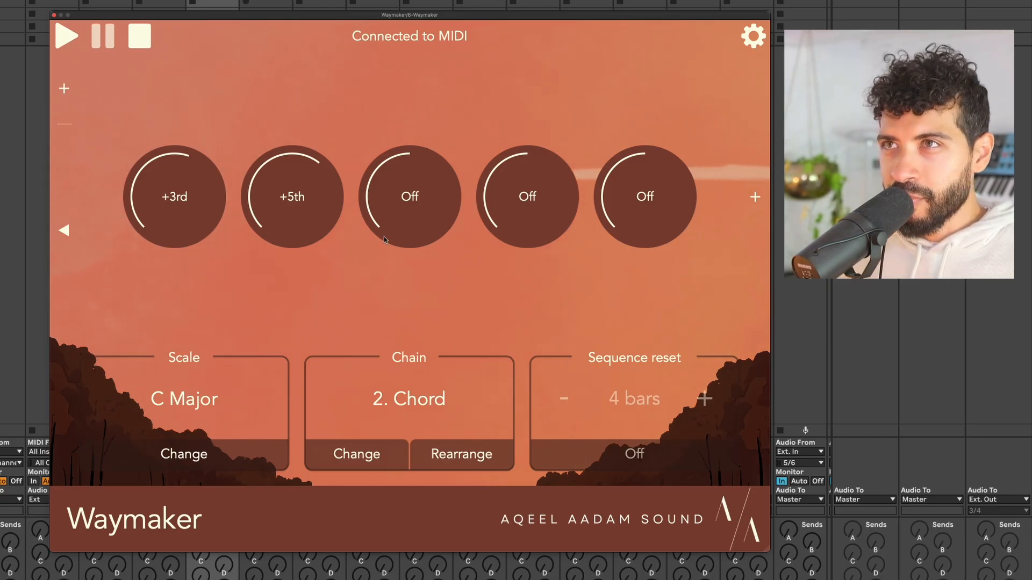
pyautogui.click(761, 171)
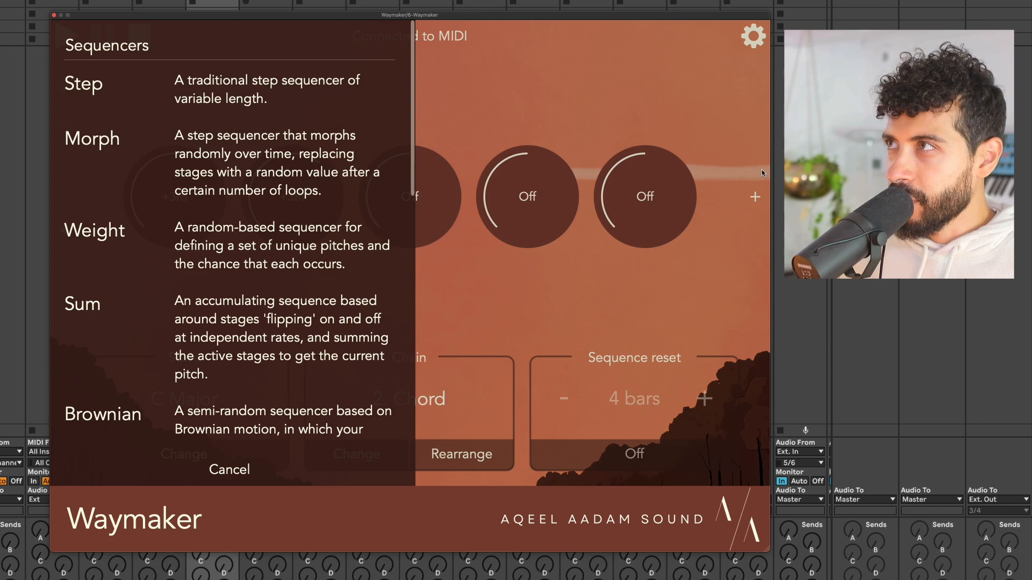
# Add a Timing module after Chord, set to Humanize with a 75ms maximum note delay.
pyautogui.scroll(-10, 332, 273)
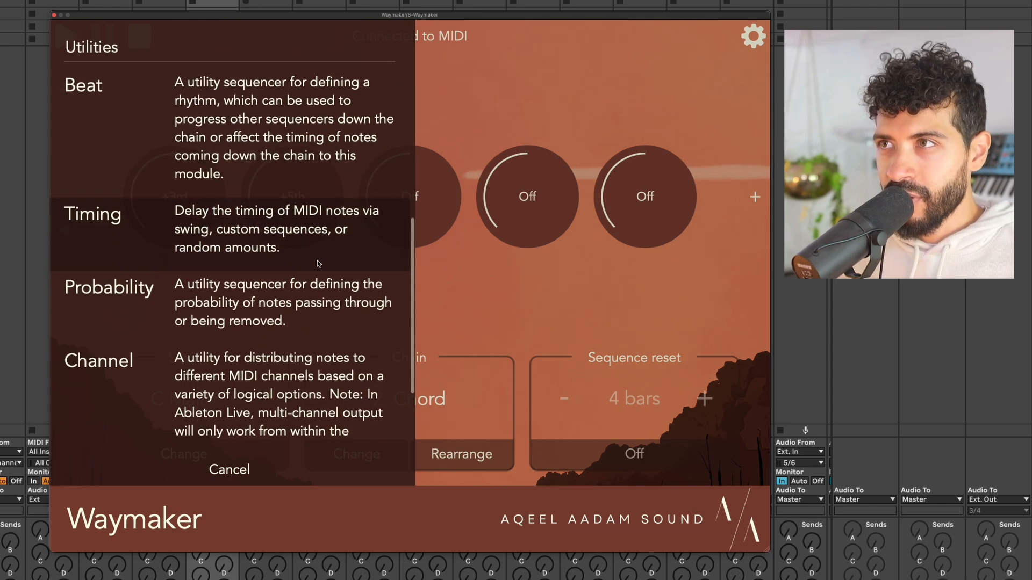
pyautogui.click(320, 253)
pyautogui.click(324, 256)
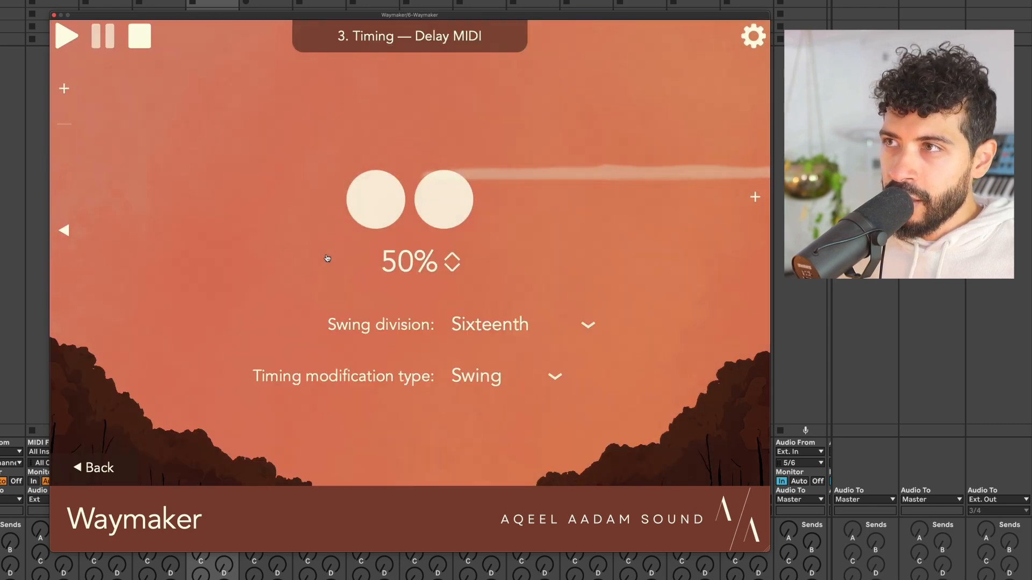
pyautogui.click(470, 323)
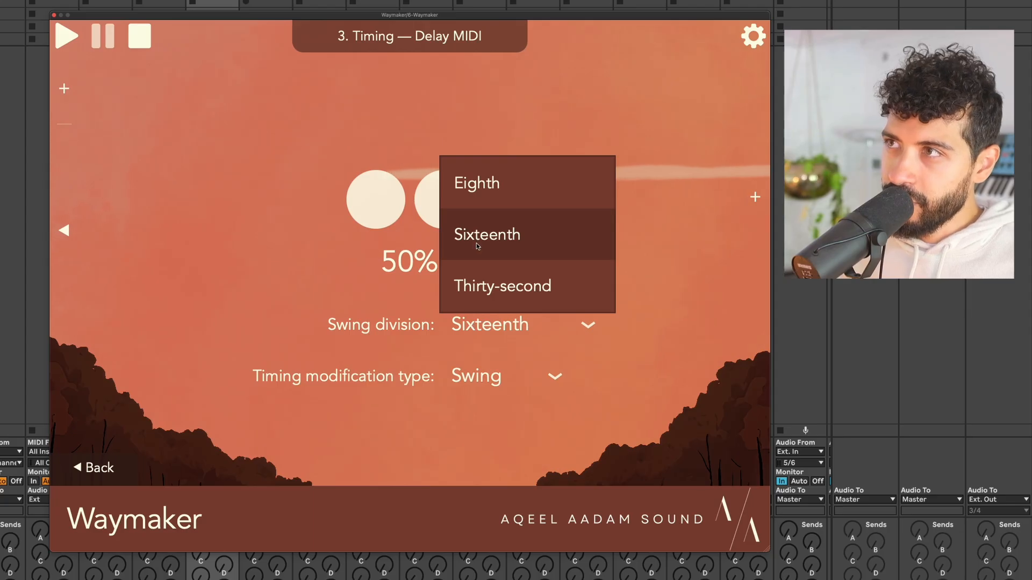
pyautogui.click(450, 377)
pyautogui.click(452, 376)
pyautogui.click(493, 302)
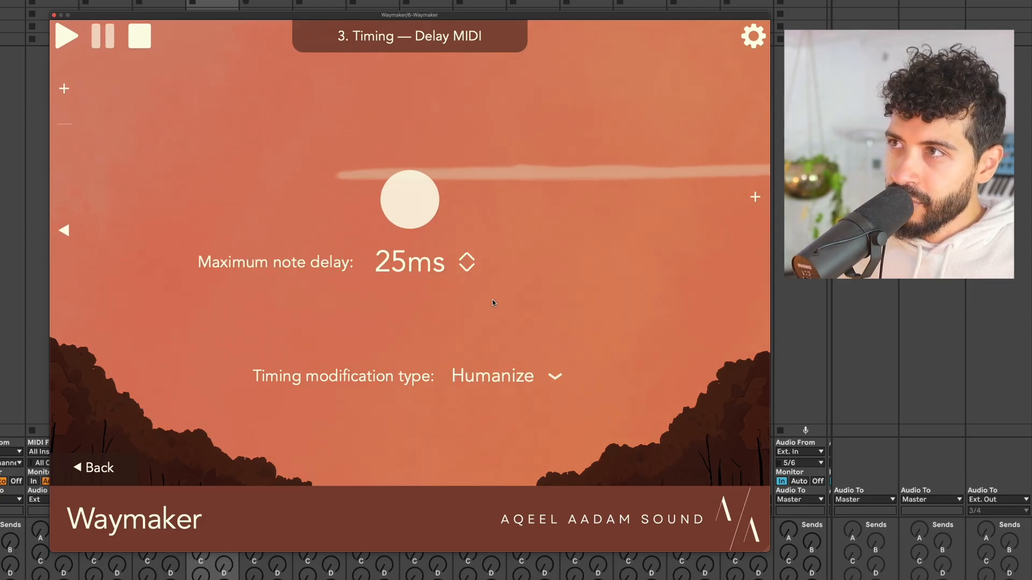
pyautogui.moveTo(444, 264); pyautogui.dragTo(449, 232)
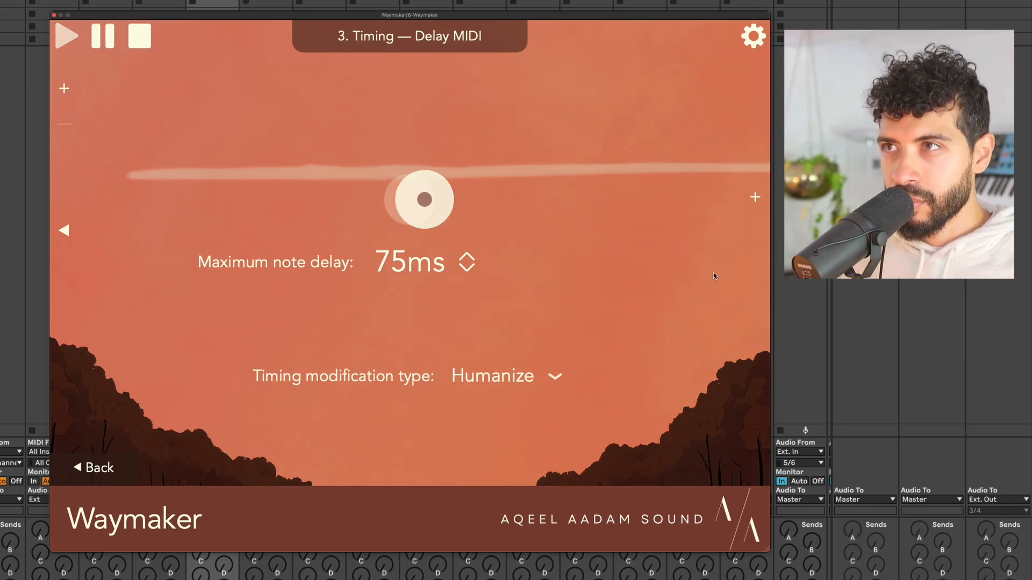
# Audition the humanized timing, then return to the Chord module view.
pyautogui.press('space')
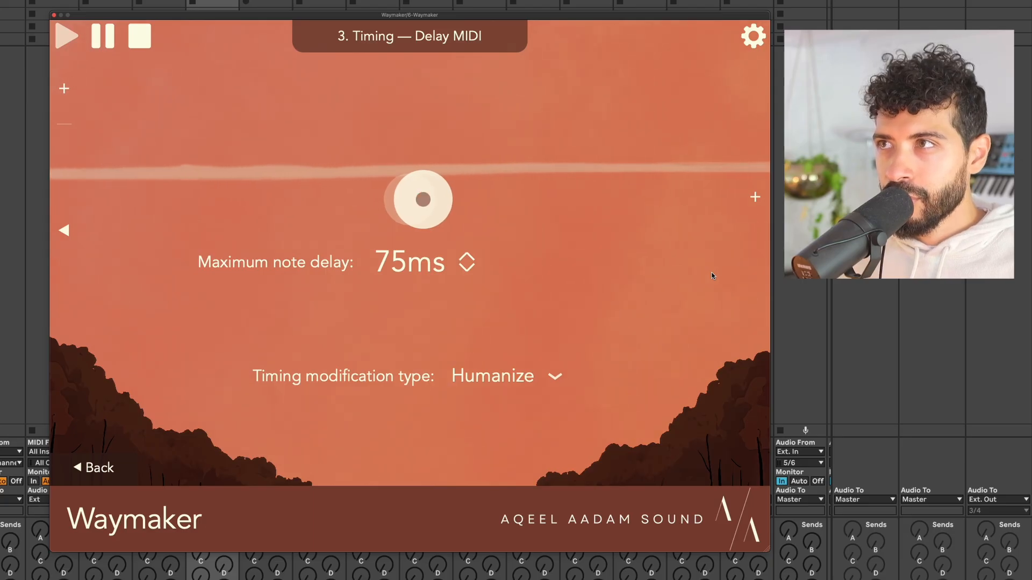
pyautogui.press('space')
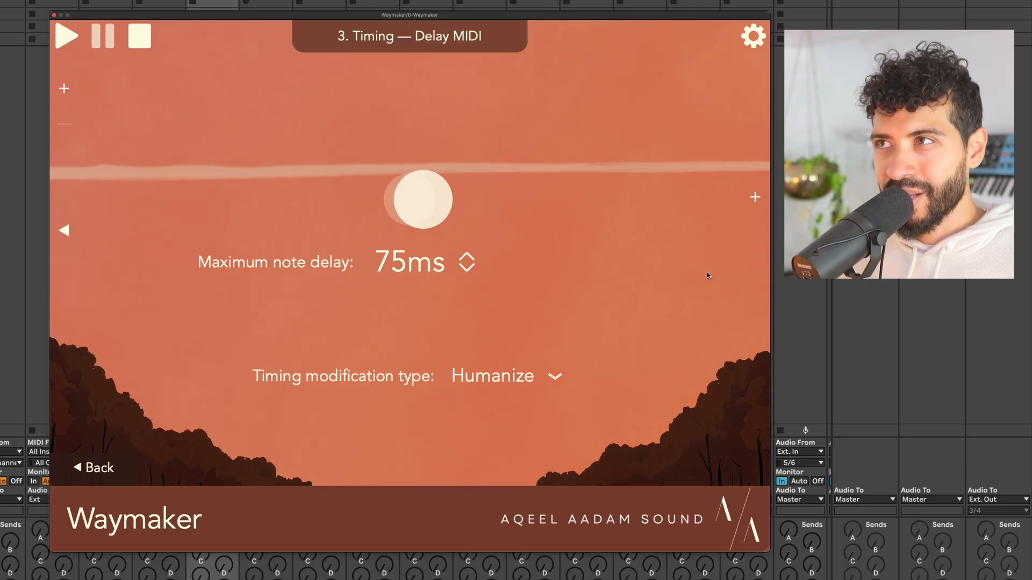
pyautogui.click(65, 229)
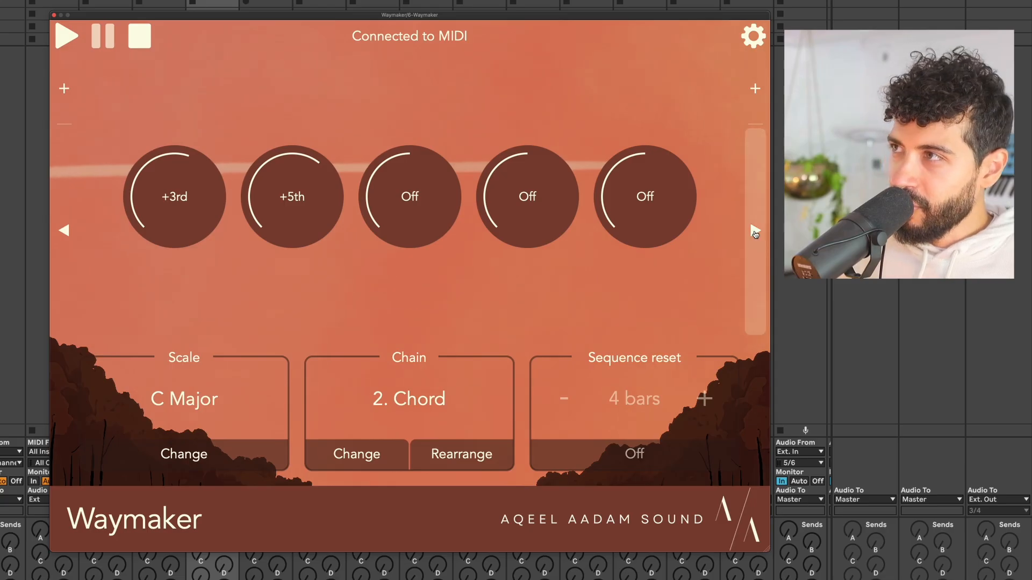
# Check the Humanize timing settings, then reorder the chain so Timing sits ahead of Chord.
pyautogui.click(755, 230)
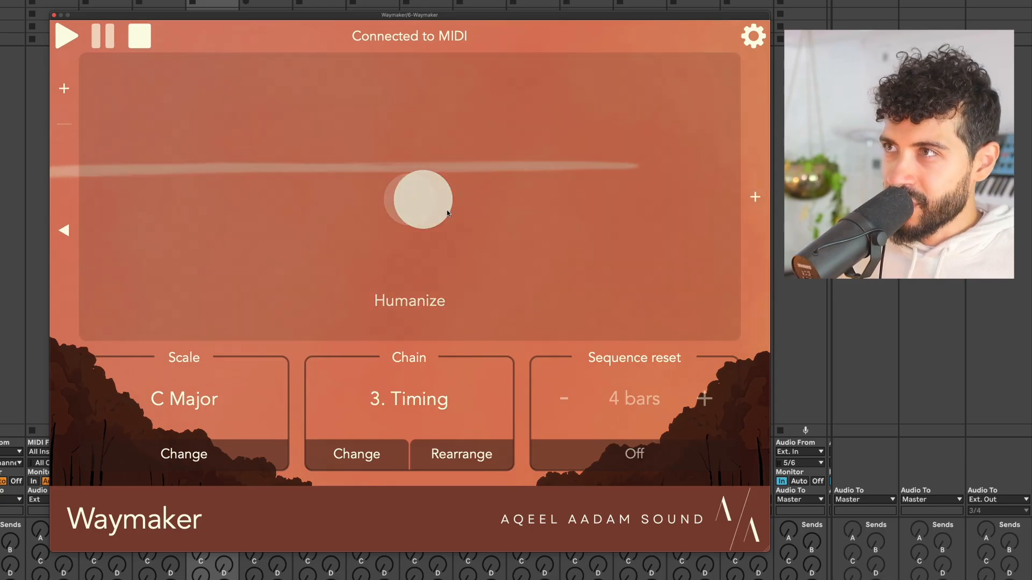
pyautogui.click(421, 237)
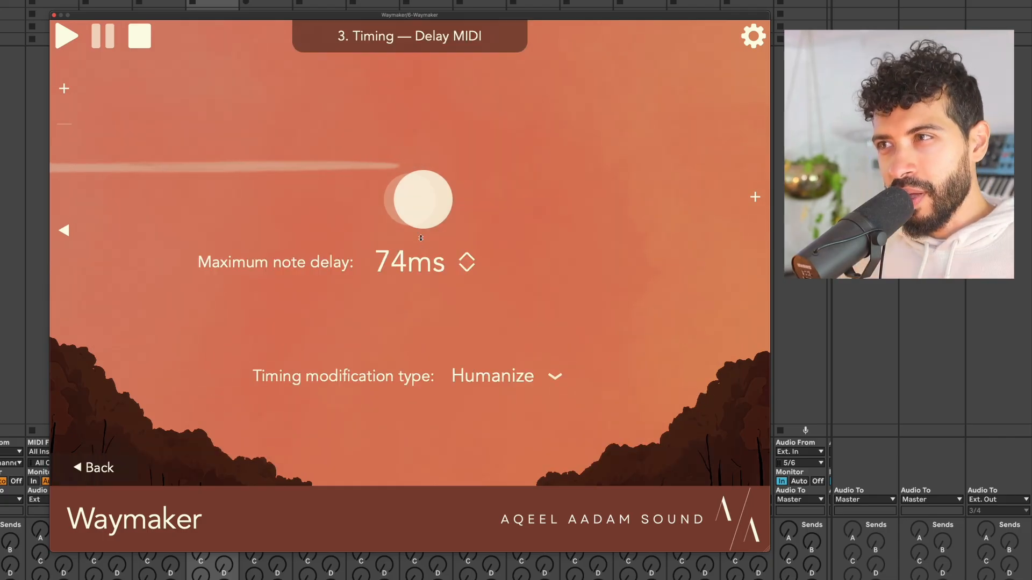
pyautogui.click(112, 474)
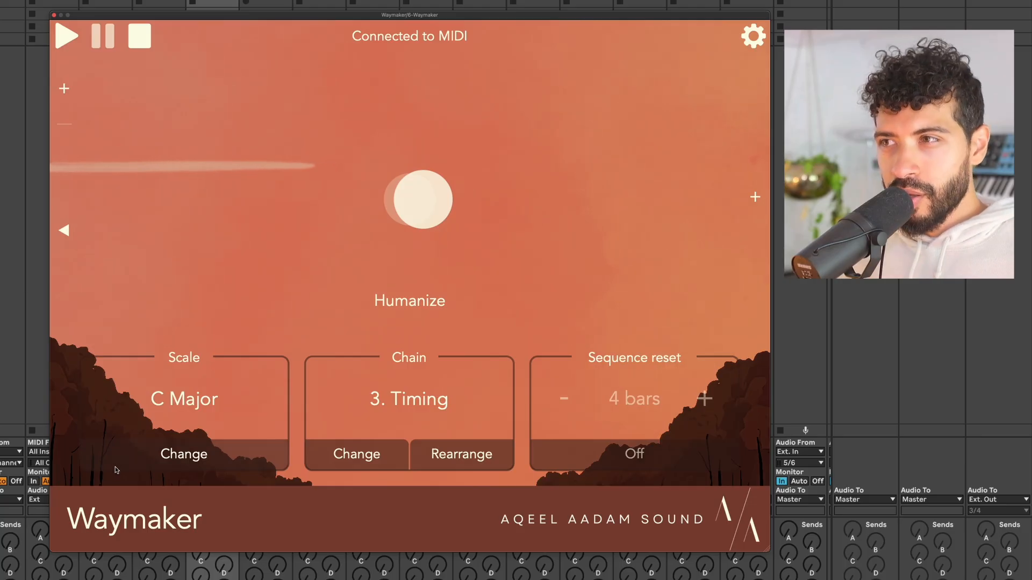
pyautogui.click(449, 450)
pyautogui.moveTo(498, 150); pyautogui.dragTo(517, 82)
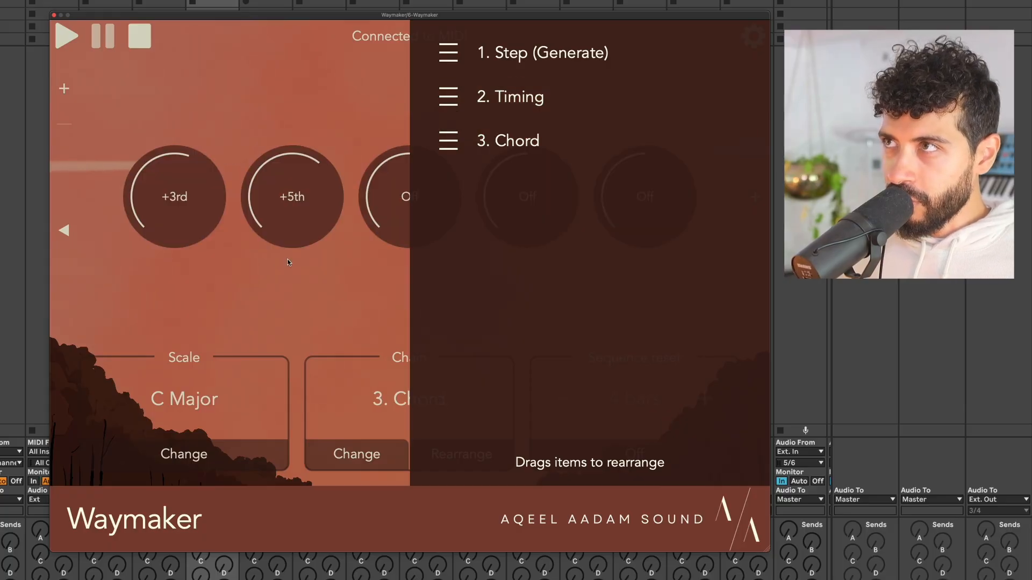
# Close the reorder list and raise the Timing module's maximum note delay to 144ms.
pyautogui.click(276, 285)
pyautogui.click(63, 230)
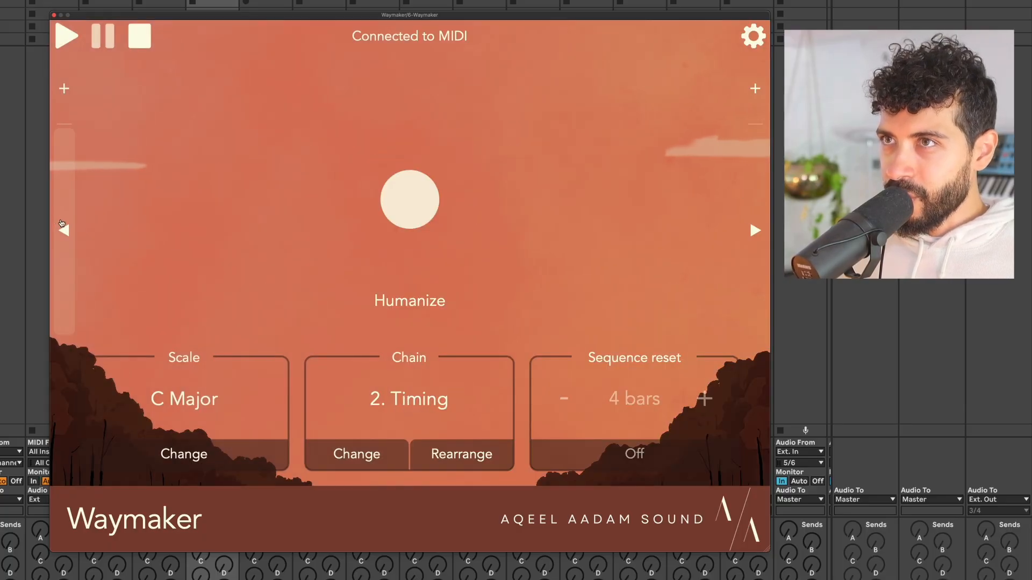
pyautogui.click(64, 230)
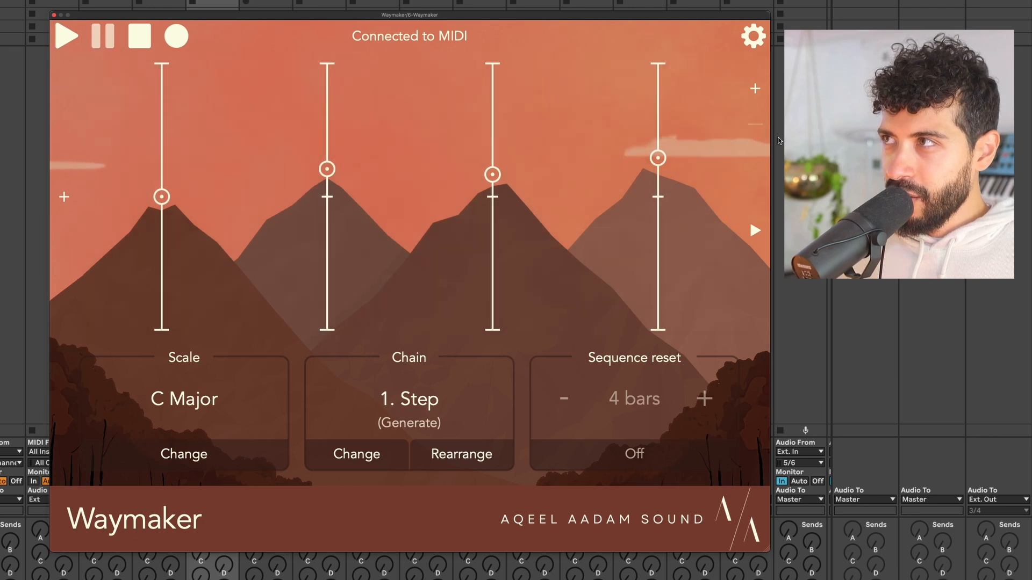
pyautogui.click(746, 191)
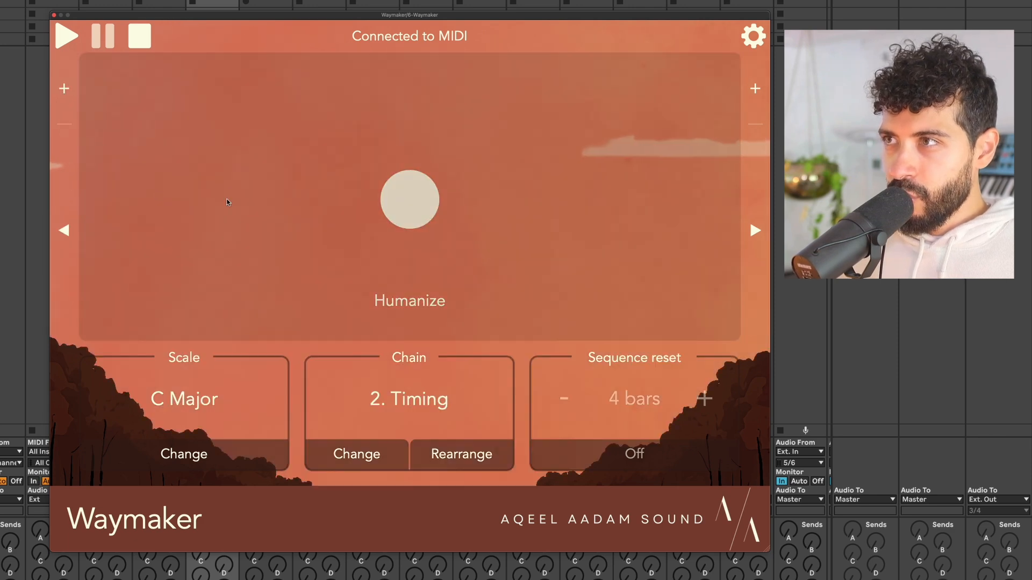
pyautogui.click(394, 249)
pyautogui.moveTo(394, 248); pyautogui.dragTo(407, 238)
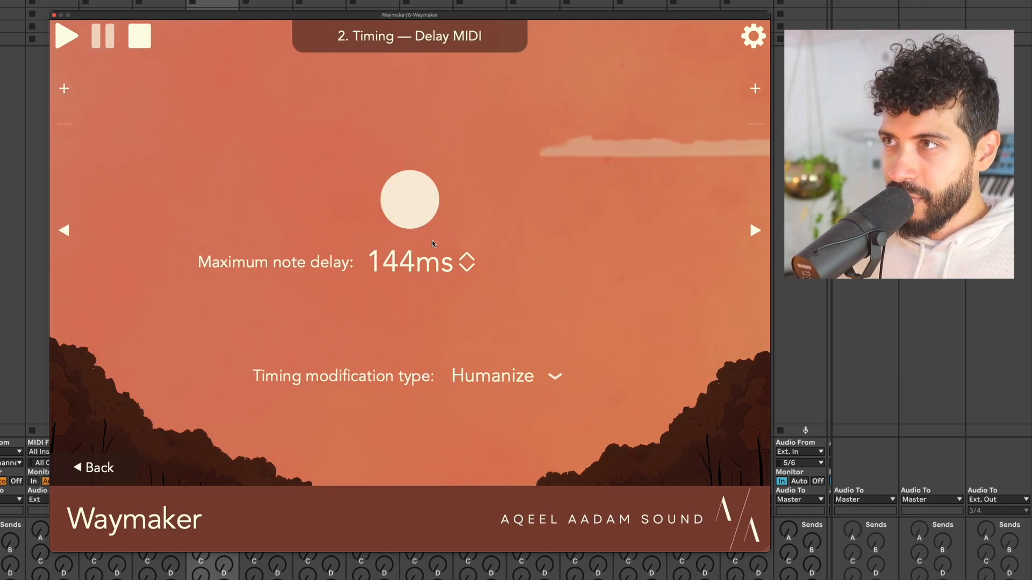
# Move between the Chord and Timing modules, stop playback, and settle on the Chord page.
pyautogui.click(762, 226)
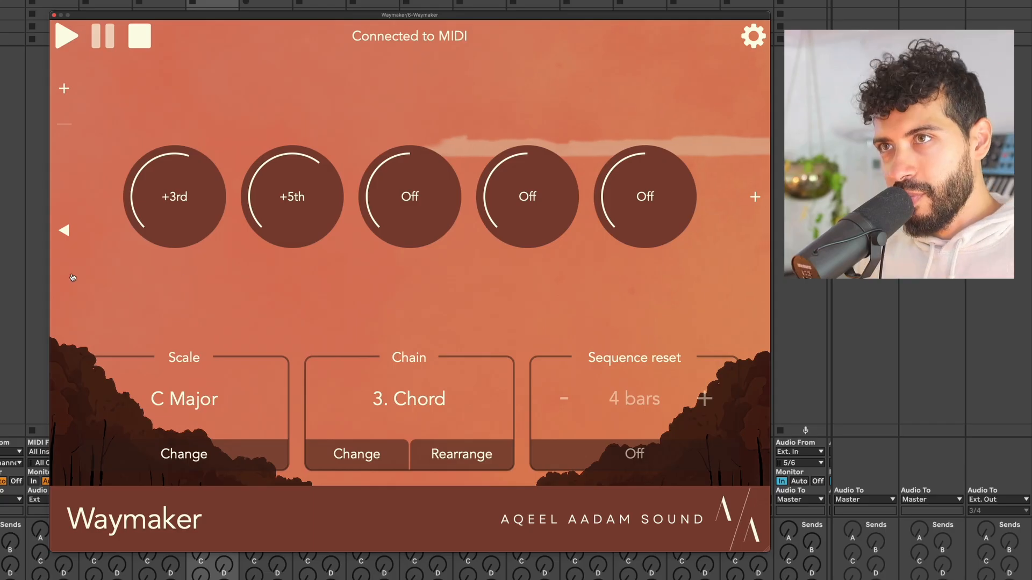
pyautogui.click(58, 266)
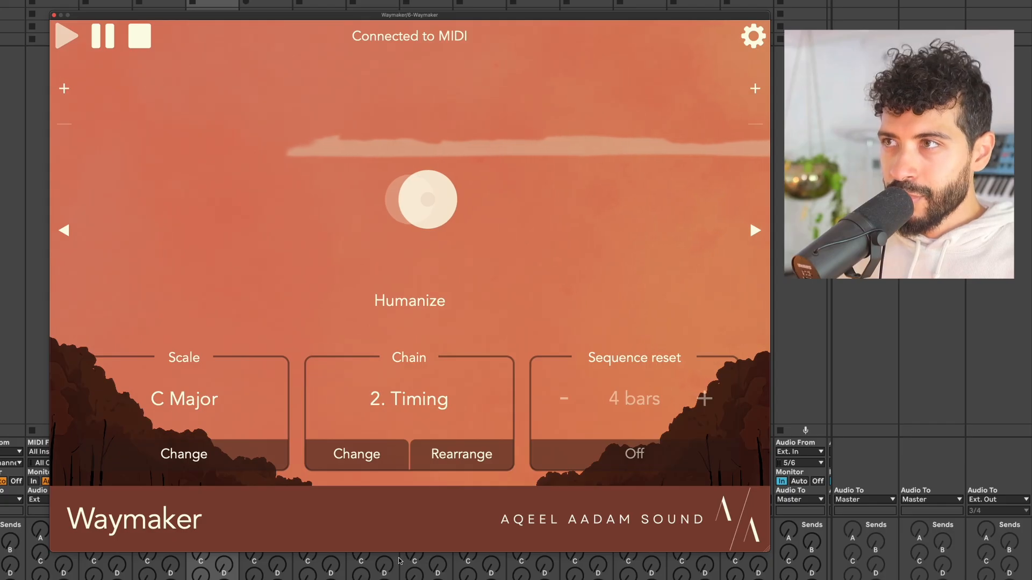
pyautogui.press('space')
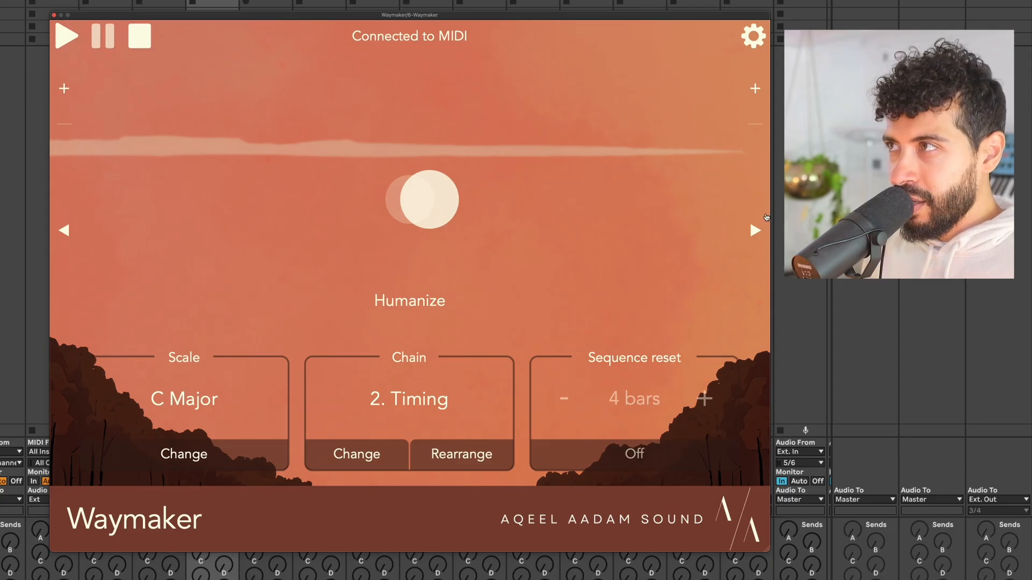
pyautogui.click(756, 230)
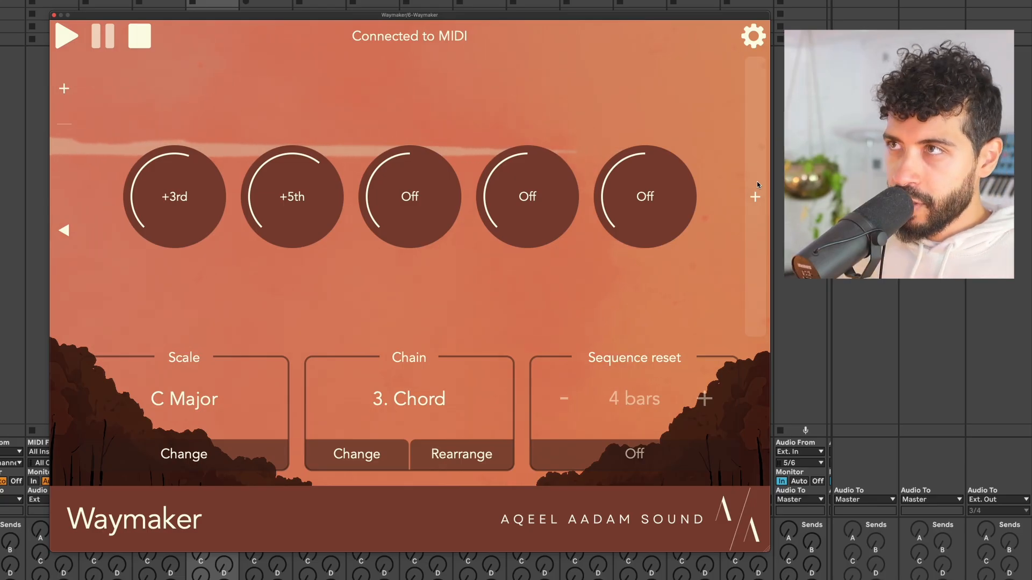
# Add a Morph sequencer as the fourth module and switch it to Generate mode.
pyautogui.click(757, 184)
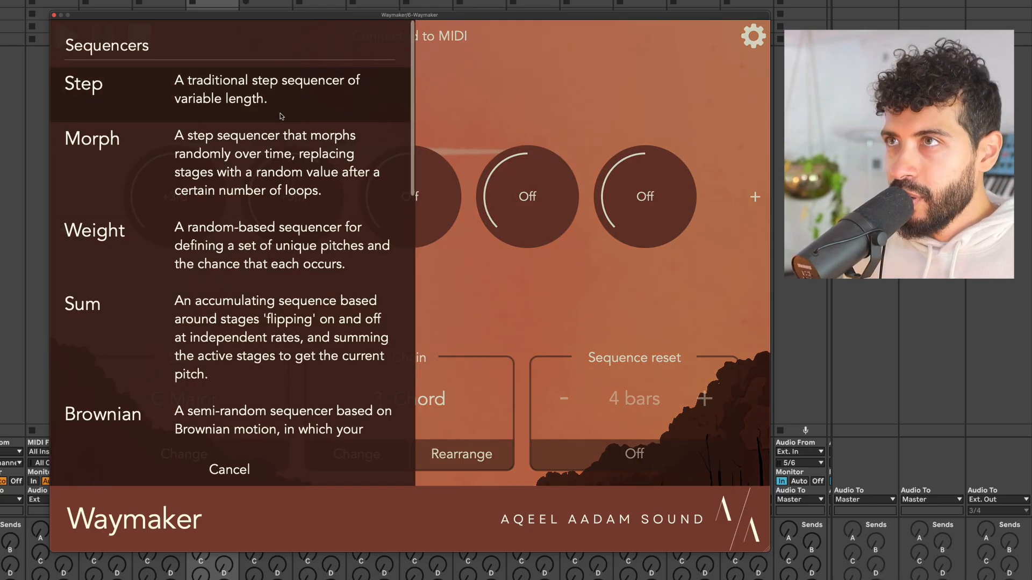
pyautogui.click(270, 146)
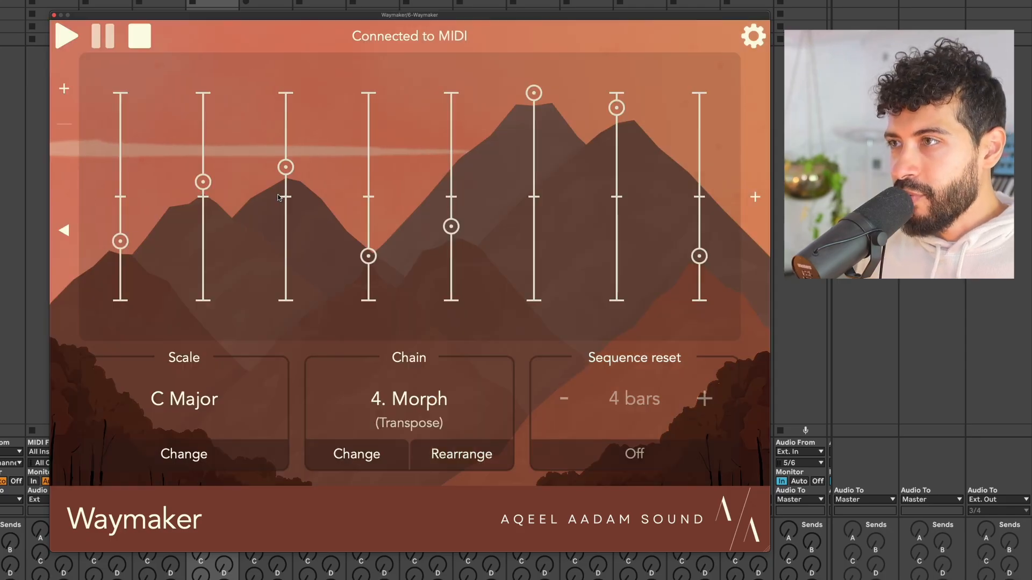
pyautogui.click(402, 450)
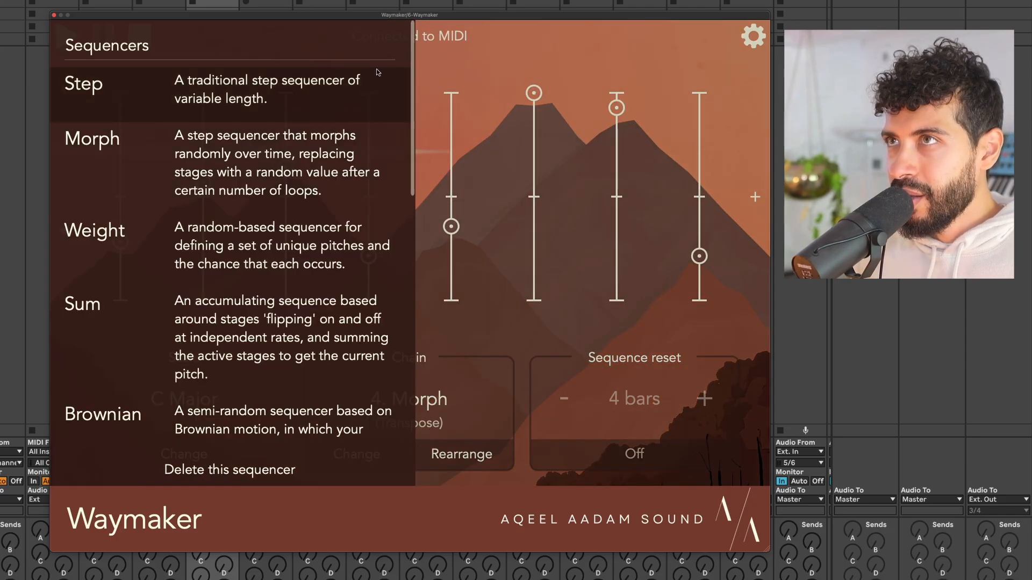
pyautogui.click(471, 255)
pyautogui.click(472, 253)
pyautogui.click(372, 36)
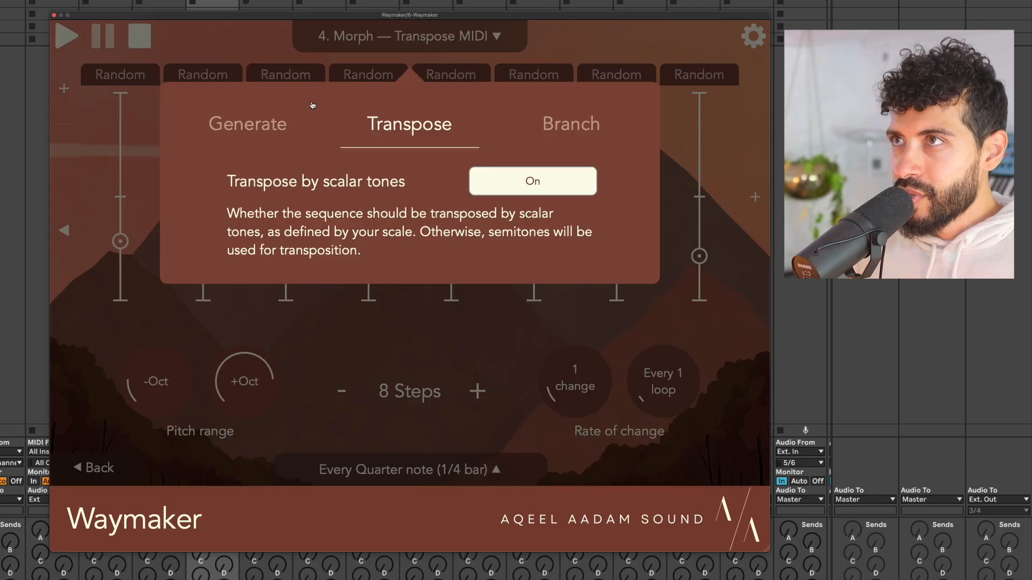
pyautogui.click(247, 123)
pyautogui.click(240, 41)
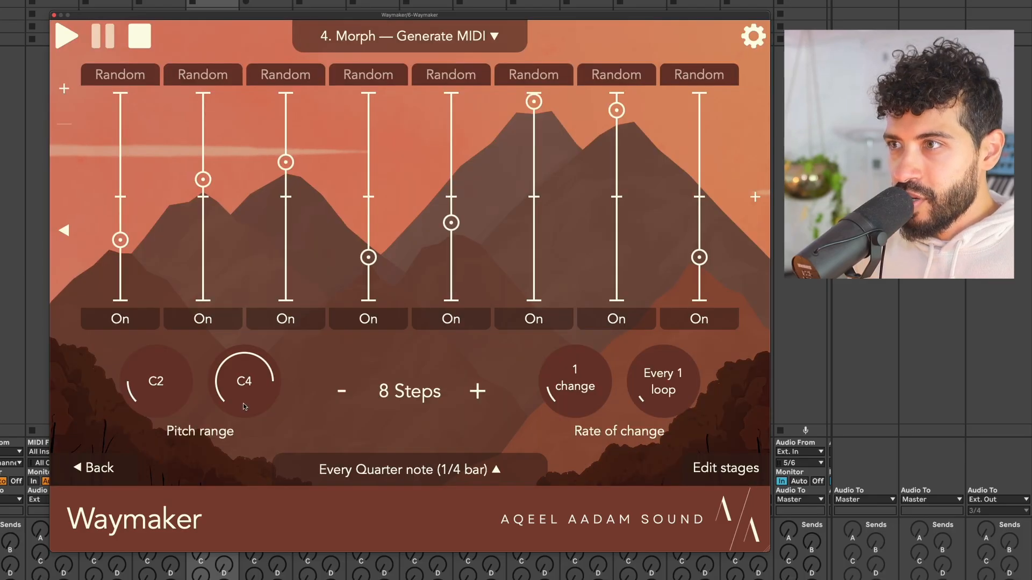
# Make the Morph sequence advance every eighth note, preview it, and return to the chain view.
pyautogui.click(438, 482)
pyautogui.moveTo(581, 372); pyautogui.dragTo(576, 399)
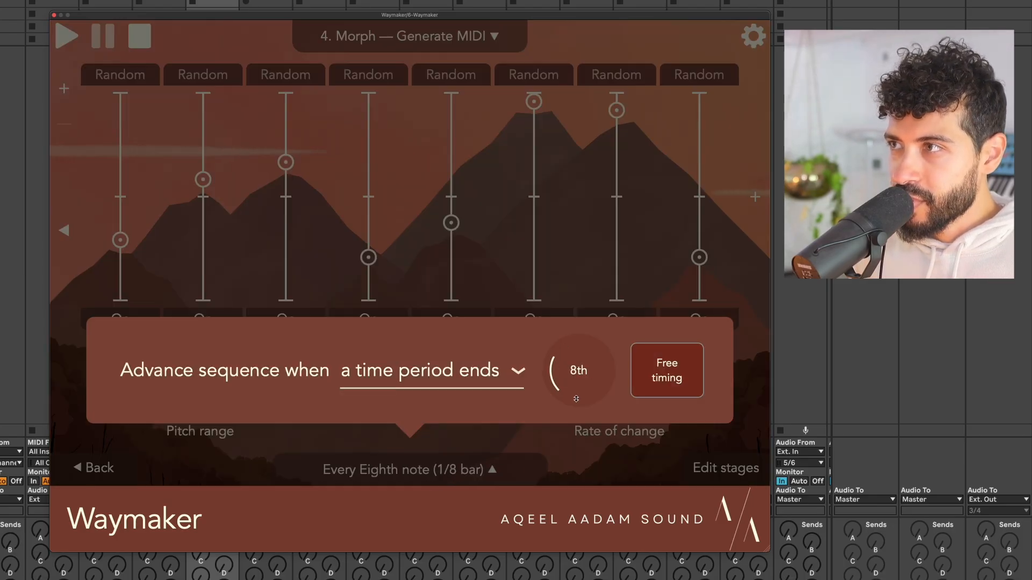
pyautogui.click(561, 237)
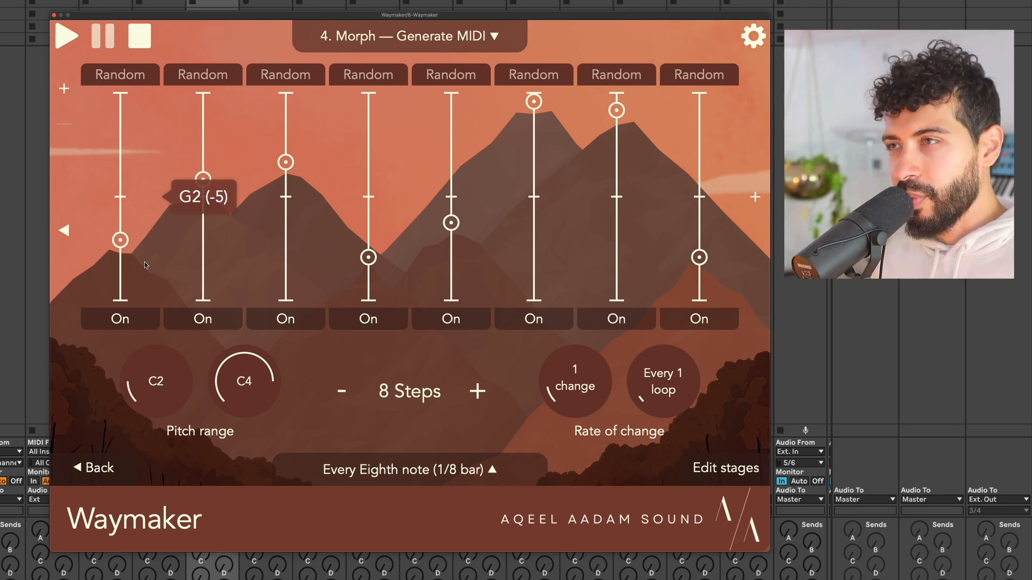
pyautogui.press('space')
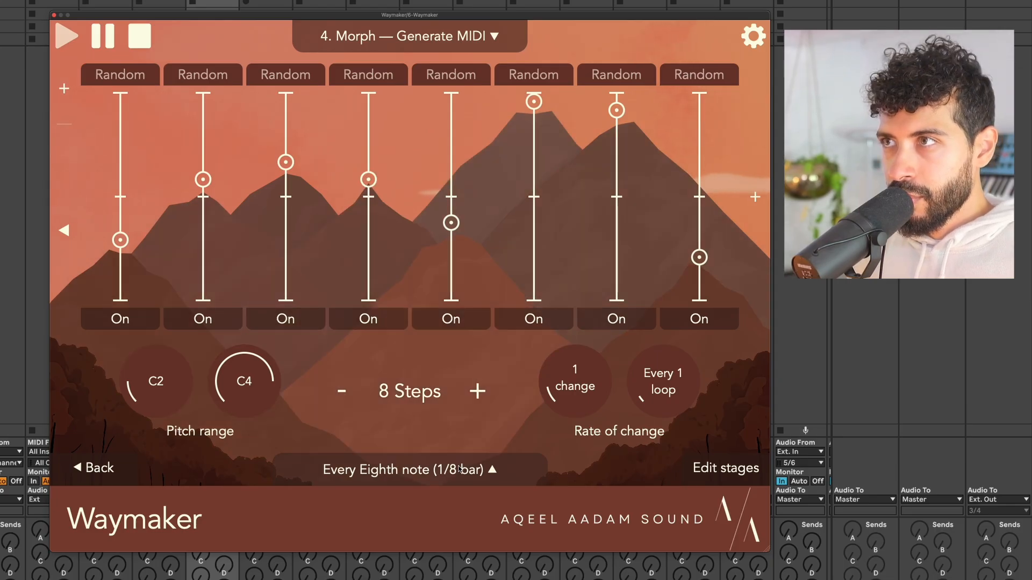
pyautogui.press('space')
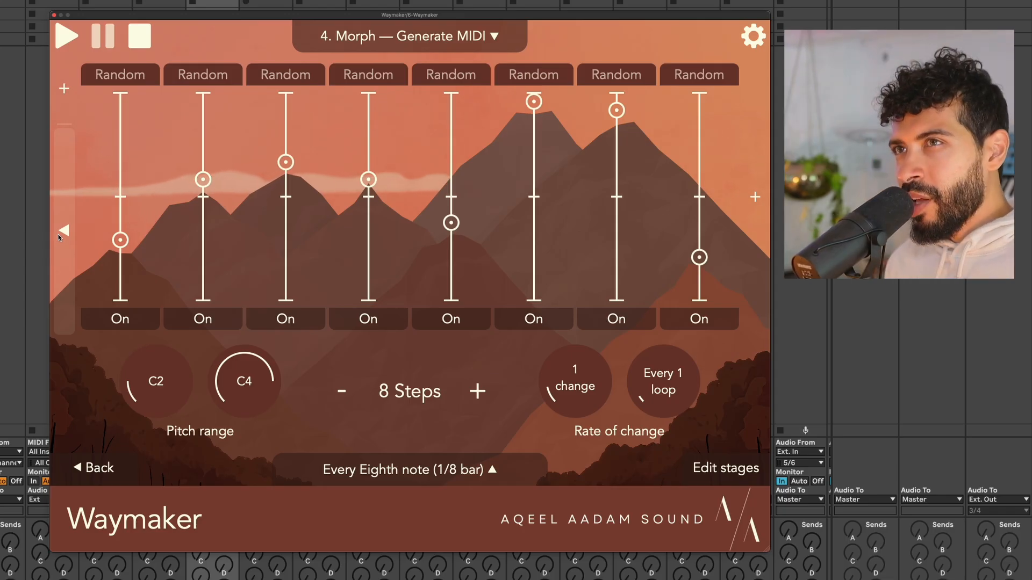
pyautogui.click(83, 460)
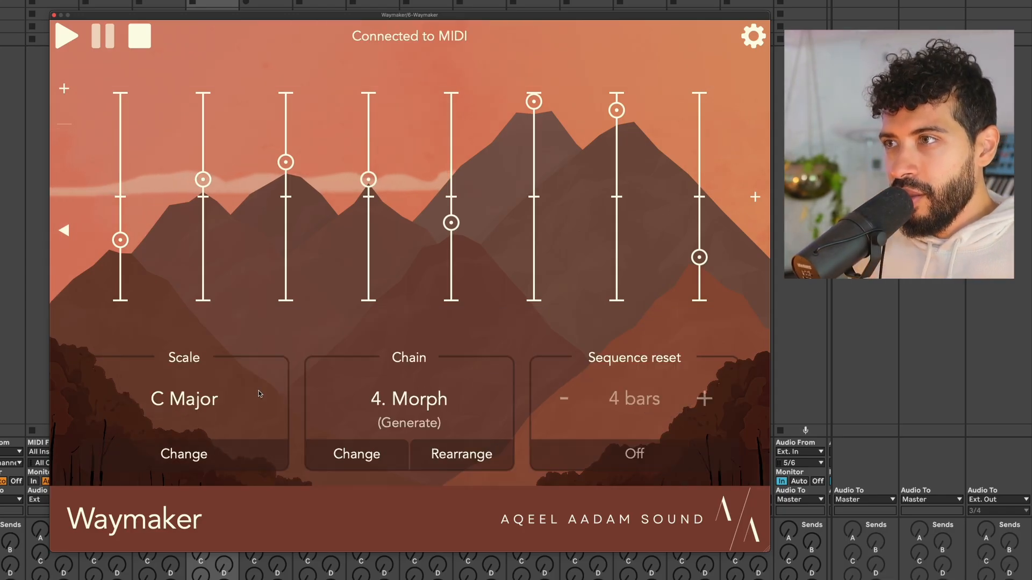
# Bring up the Morph module at the start of the chain and pause playback.
pyautogui.click(62, 242)
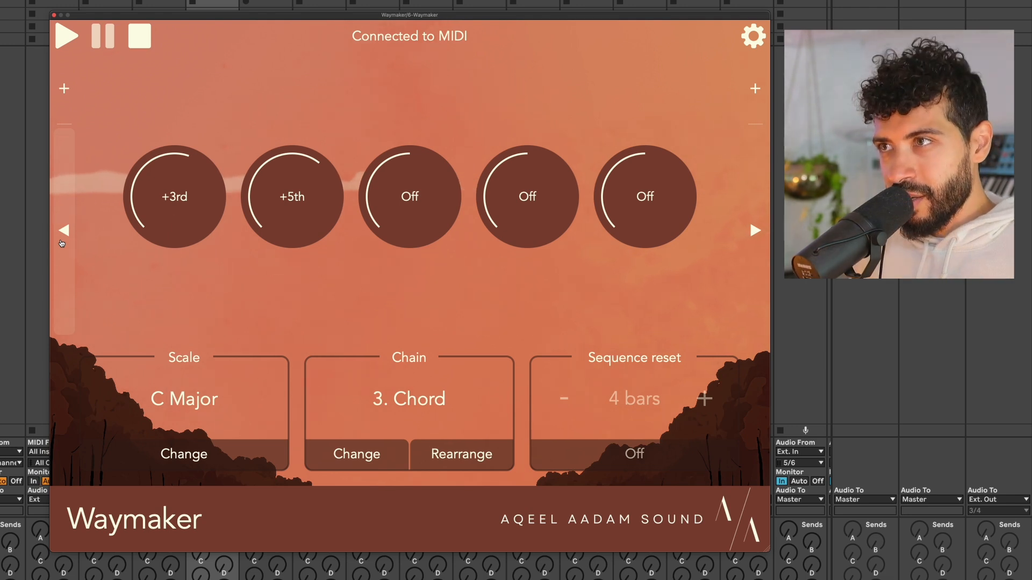
pyautogui.click(62, 241)
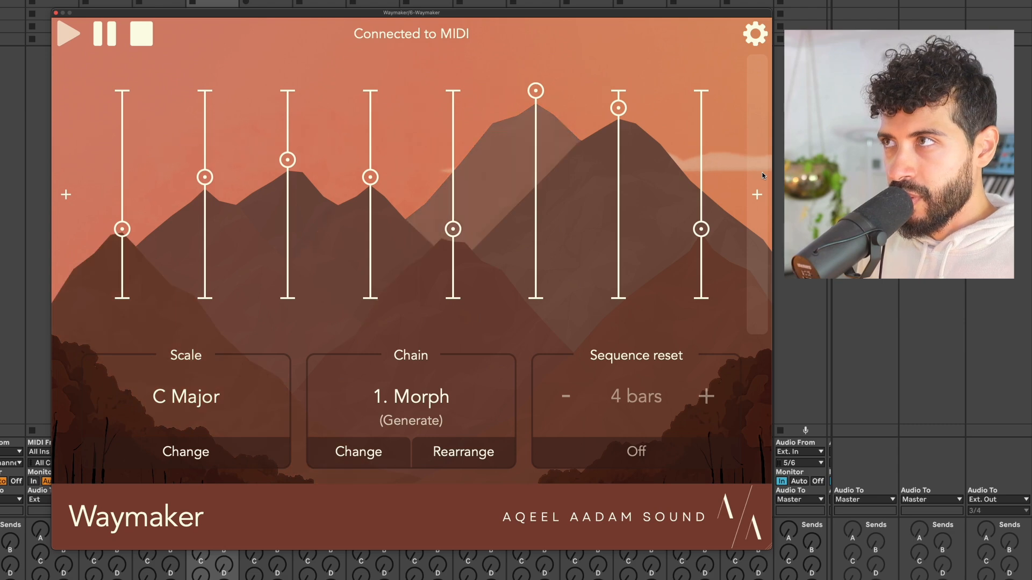
pyautogui.press('space')
# Add a Timing module right after Morph.
pyautogui.click(359, 451)
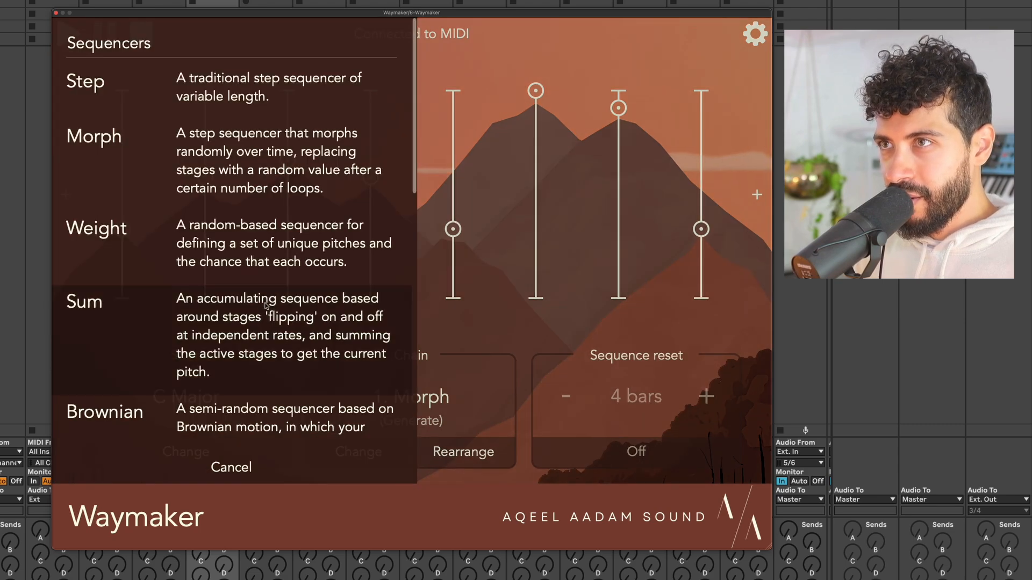
pyautogui.scroll(-5, 267, 306)
pyautogui.scroll(-1, 267, 306)
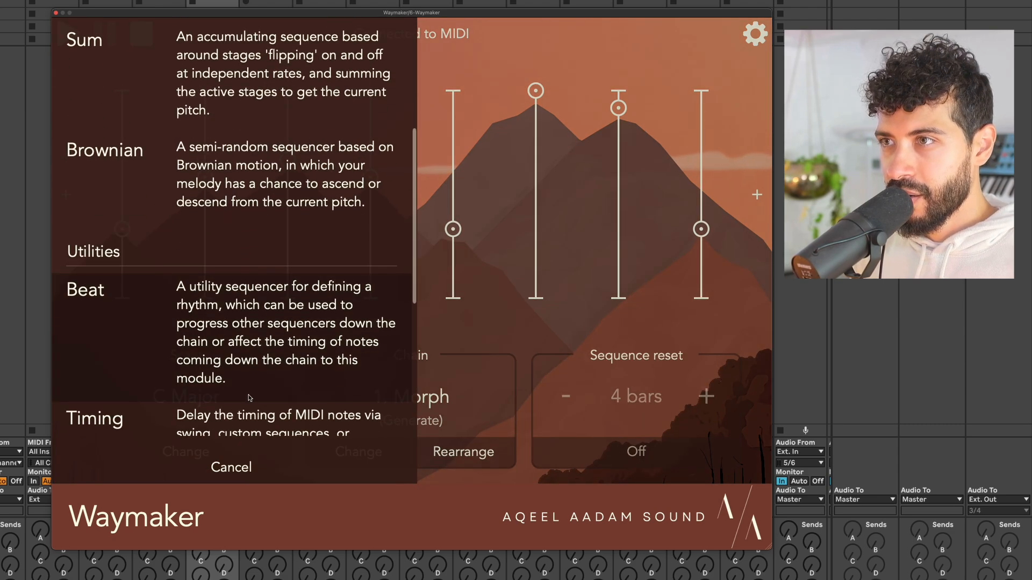
pyautogui.click(250, 414)
# Raise the second Timing module's swing amount to 59% and play it back.
pyautogui.click(358, 311)
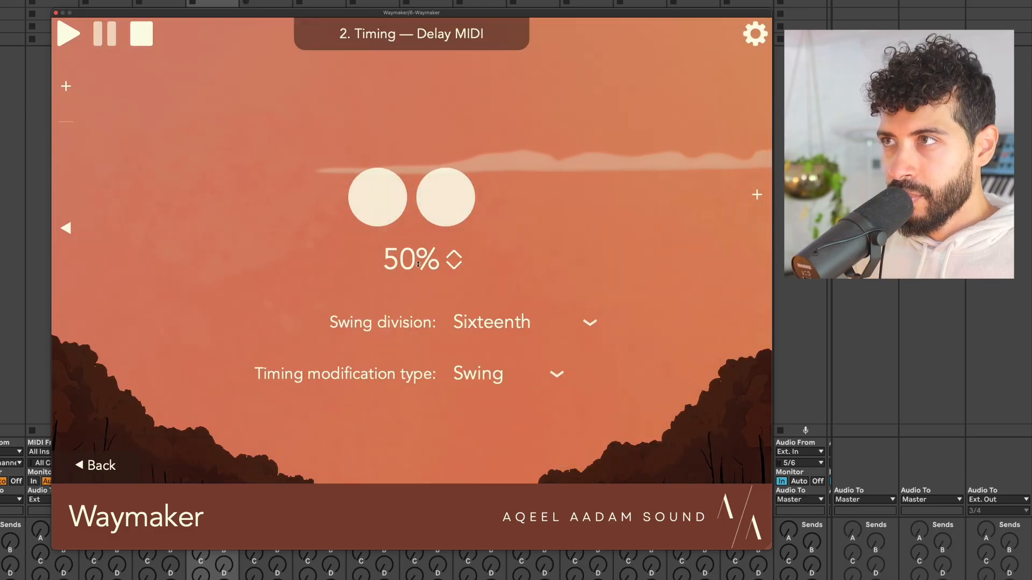
pyautogui.moveTo(418, 264); pyautogui.dragTo(420, 221)
pyautogui.press('space')
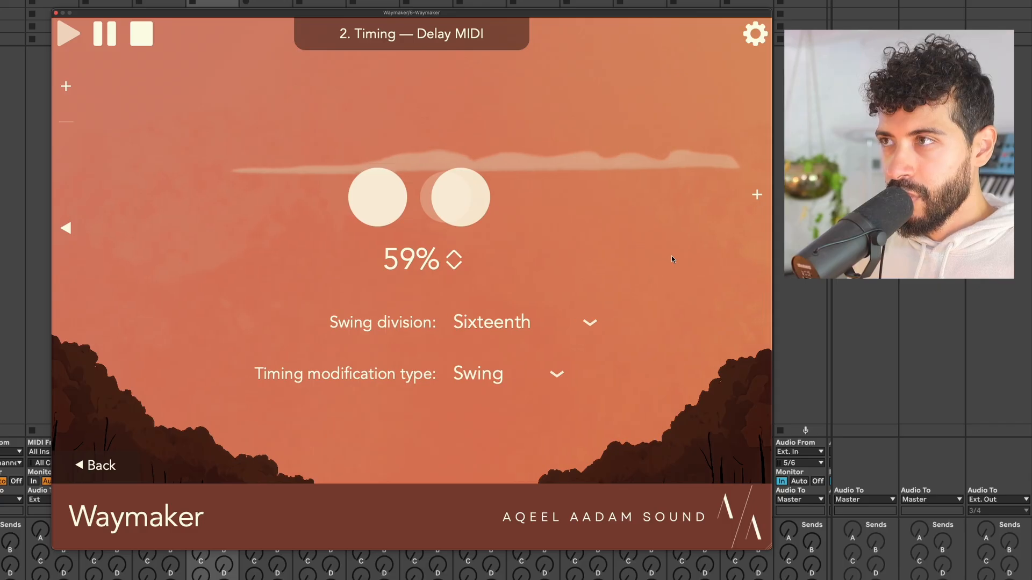
# Add a third Timing module set to Humanize with a 50ms maximum note delay and audition it.
pyautogui.click(757, 195)
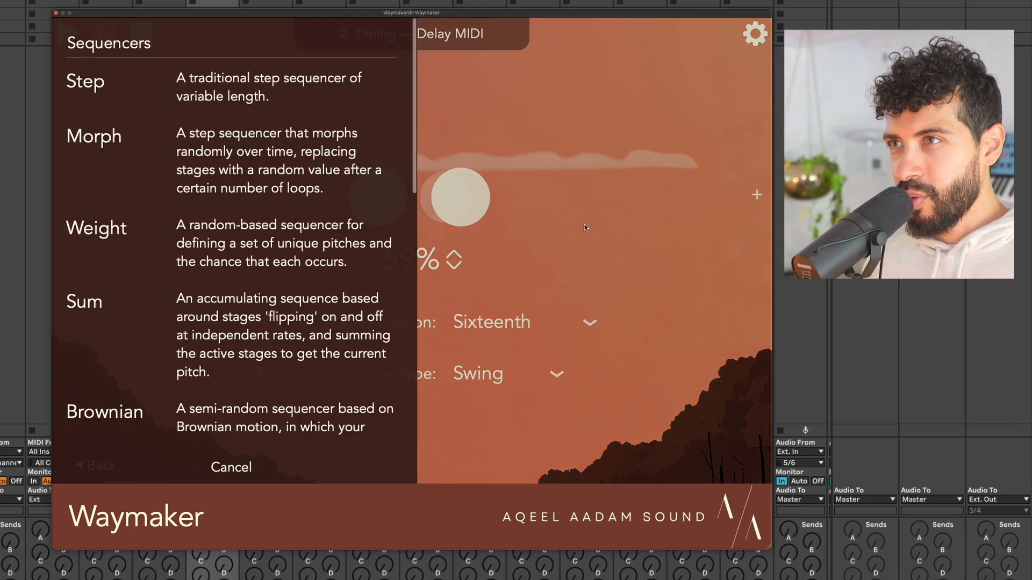
pyautogui.scroll(-10, 143, 304)
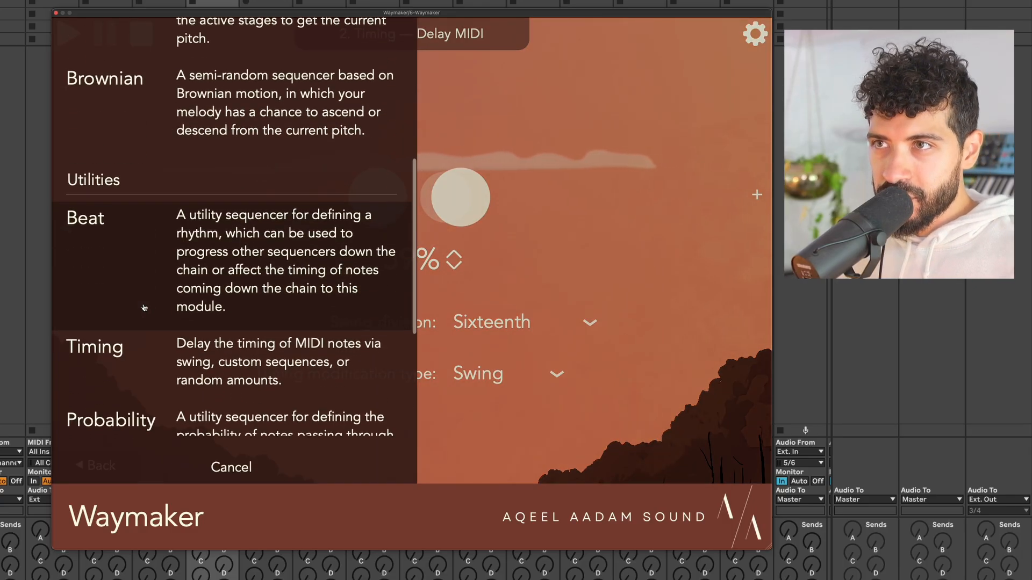
pyautogui.scroll(-2, 144, 308)
pyautogui.click(156, 317)
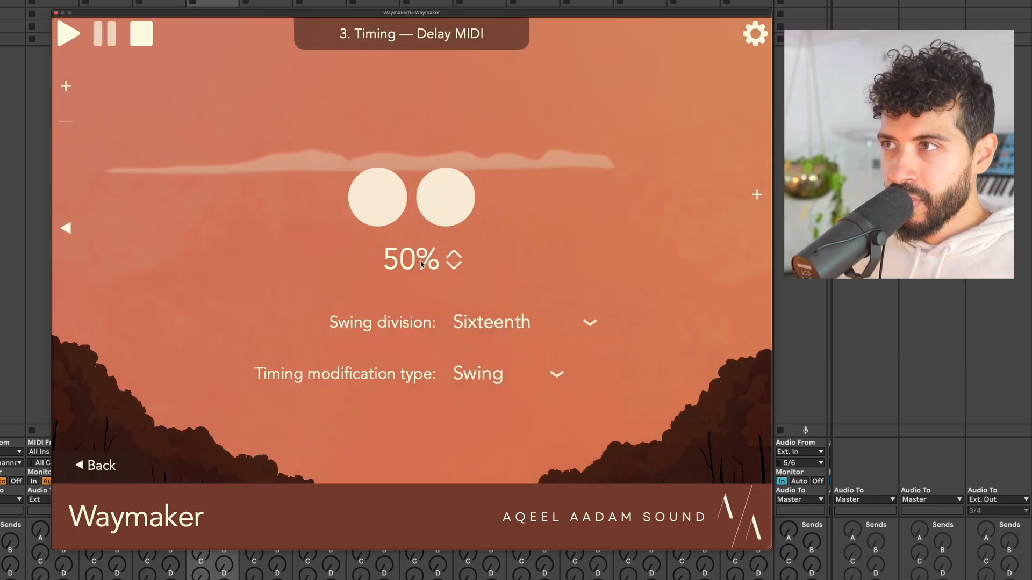
pyautogui.click(507, 372)
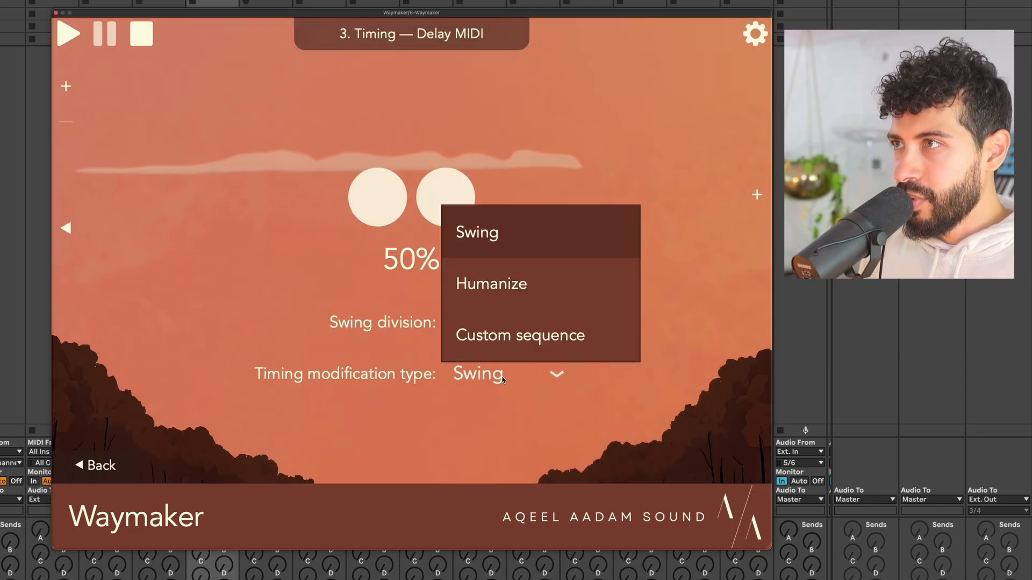
pyautogui.click(499, 302)
pyautogui.scroll(5, 430, 258)
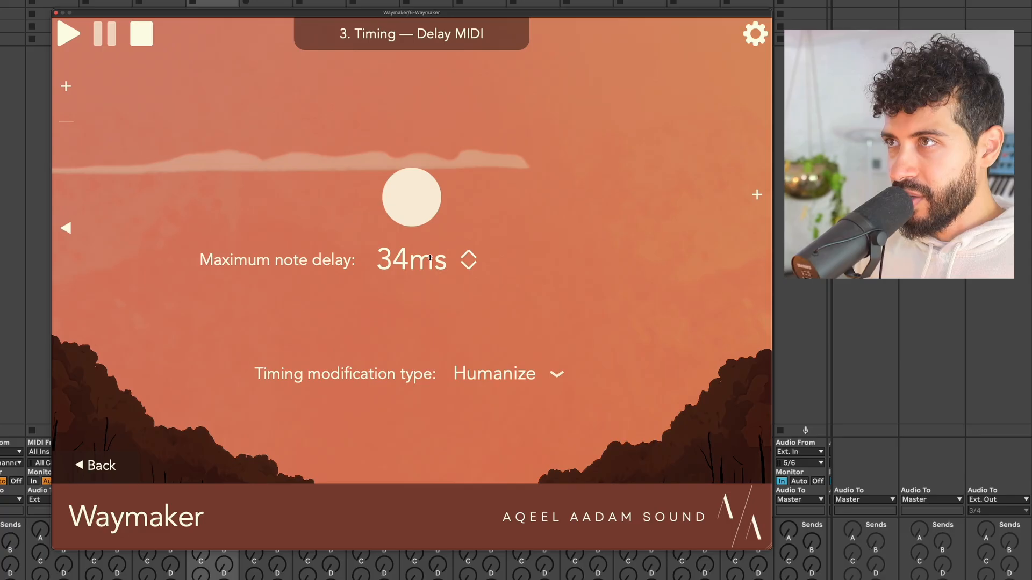
pyautogui.scroll(4, 430, 258)
pyautogui.press('space')
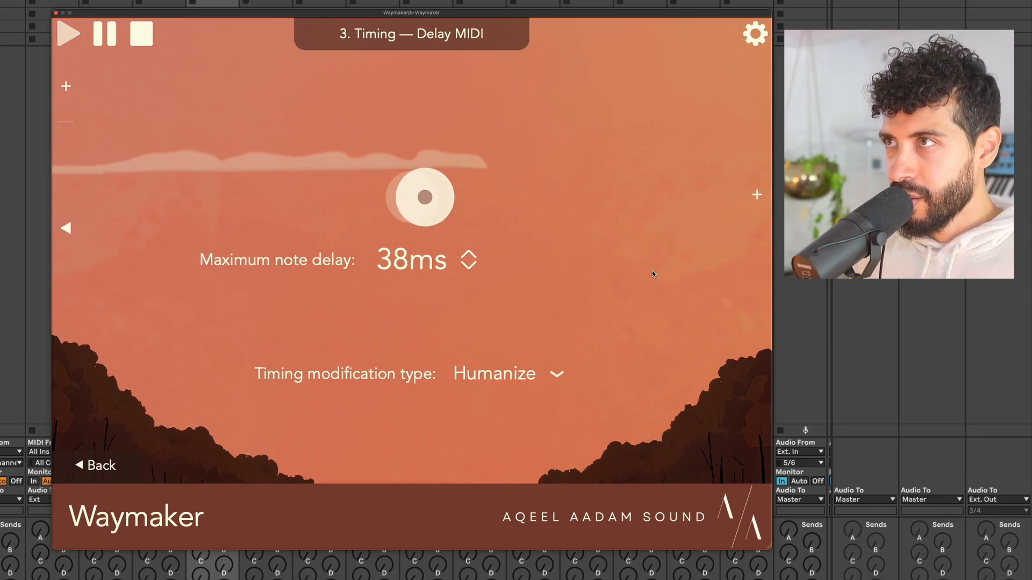
pyautogui.scroll(8, 458, 256)
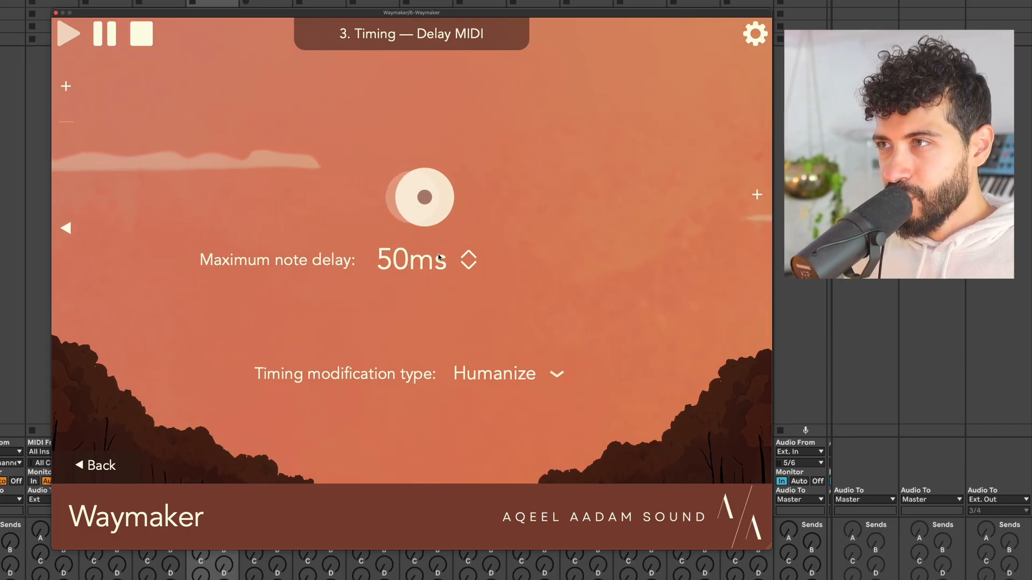
pyautogui.press('space')
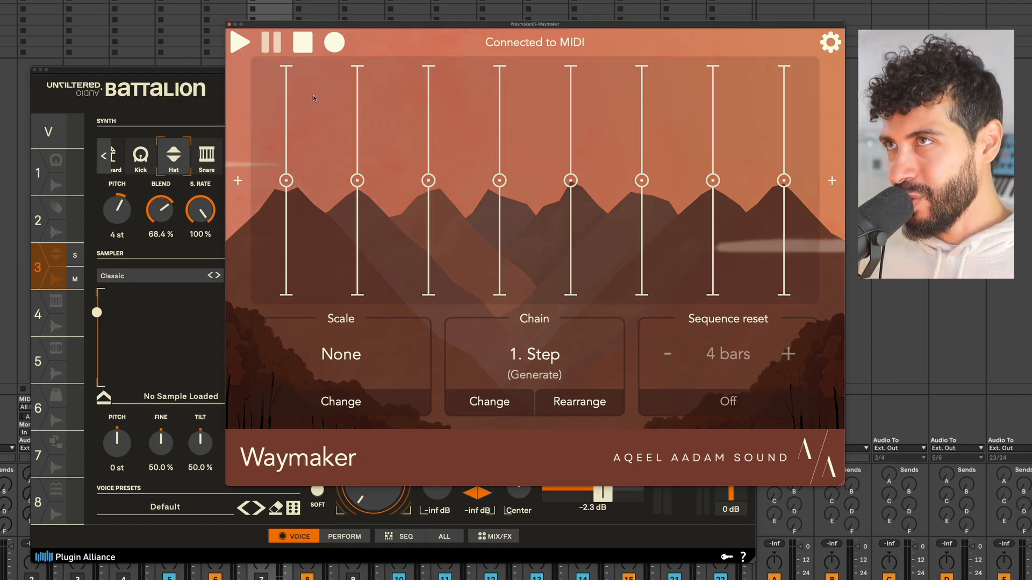
# Nudge the Waymaker window left, select Battalion's Snare voice, then open the Step generator's editor.
pyautogui.moveTo(387, 27); pyautogui.dragTo(376, 27)
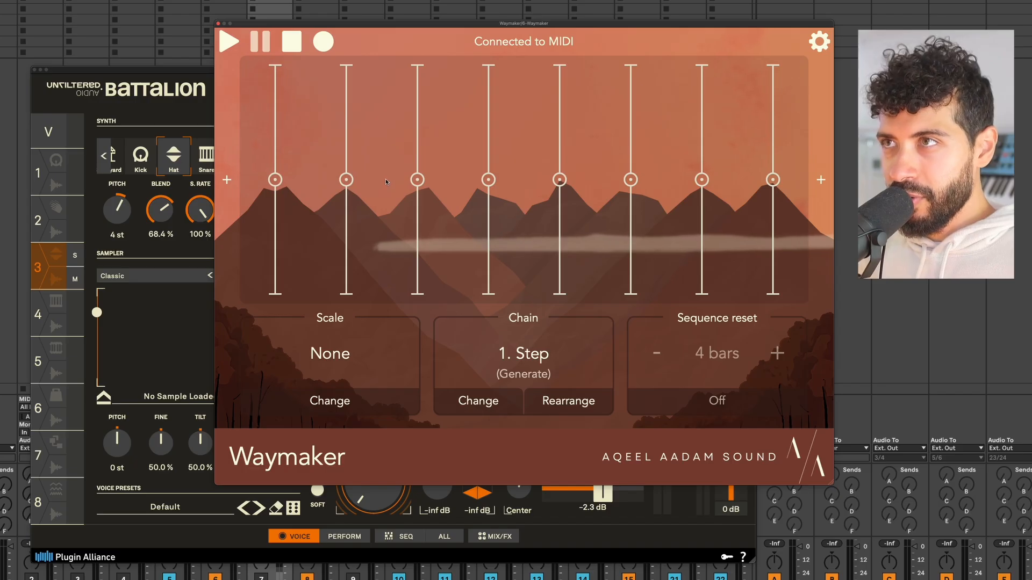
pyautogui.click(38, 179)
pyautogui.click(37, 220)
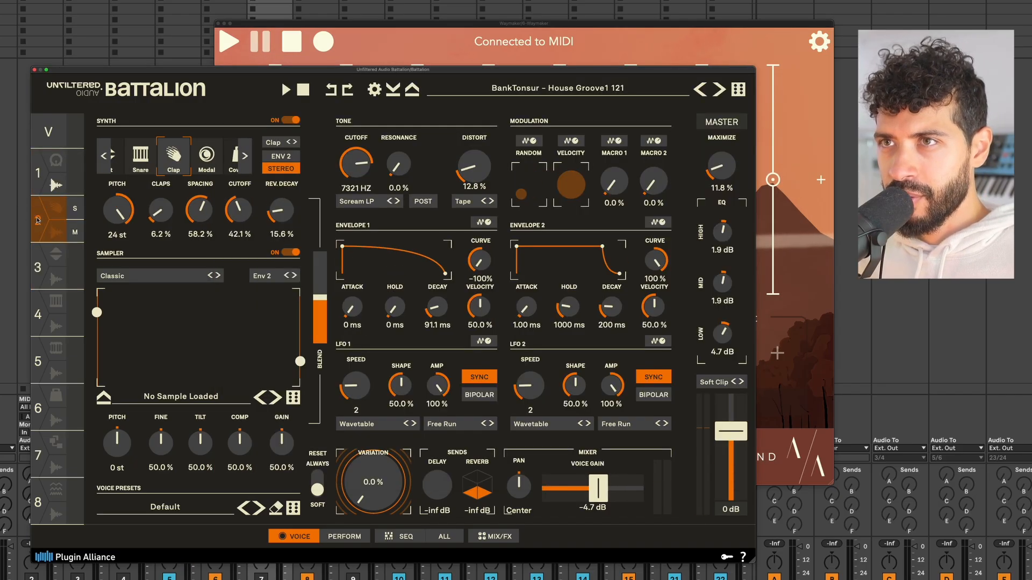
pyautogui.click(37, 267)
pyautogui.click(37, 315)
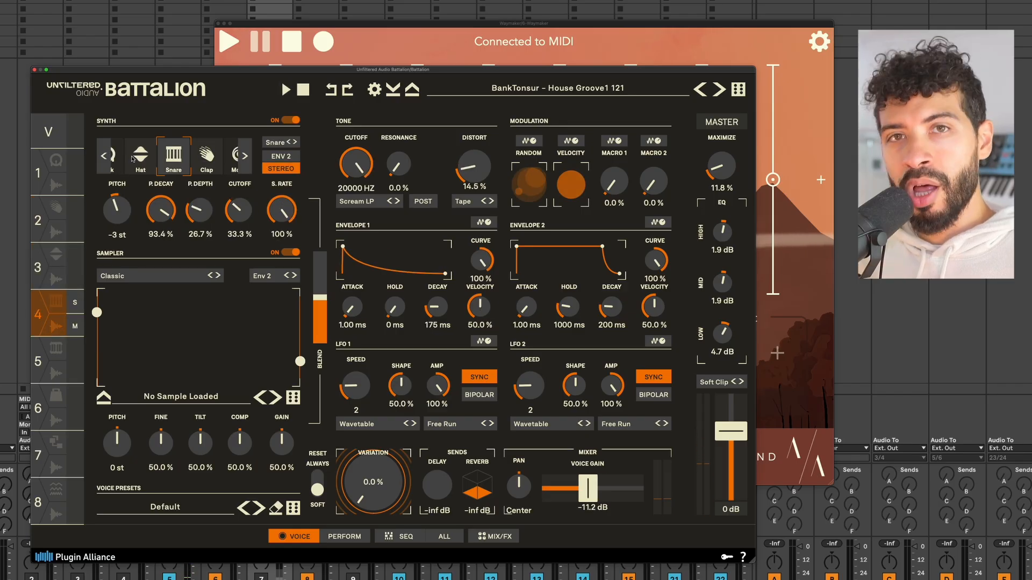
pyautogui.click(393, 32)
pyautogui.click(478, 401)
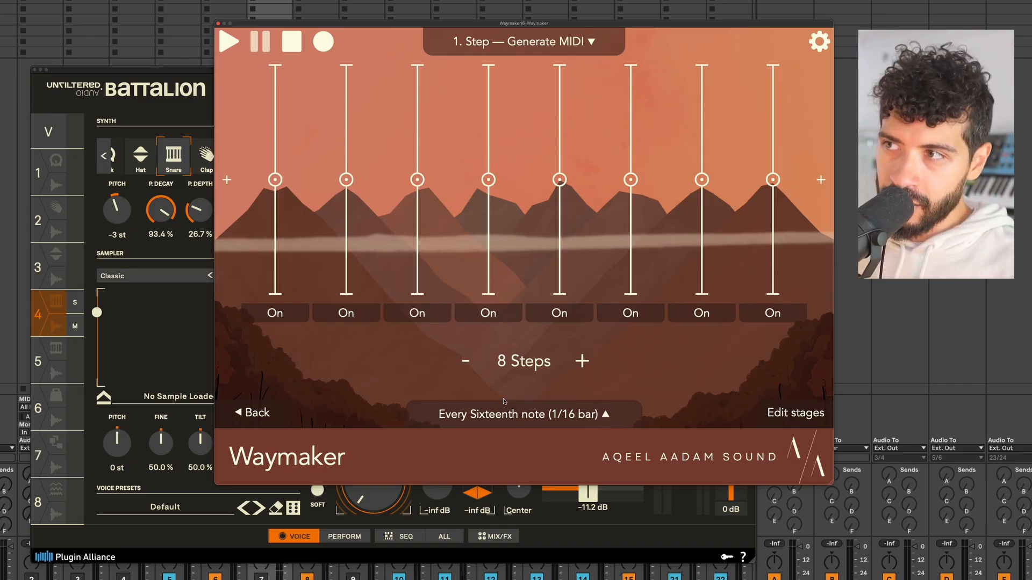
# Cut the Step generator to one step pitched at D3 (+2) and audition it through Battalion.
pyautogui.click(463, 366)
pyautogui.click(462, 366)
pyautogui.click(463, 365)
pyautogui.click(463, 365)
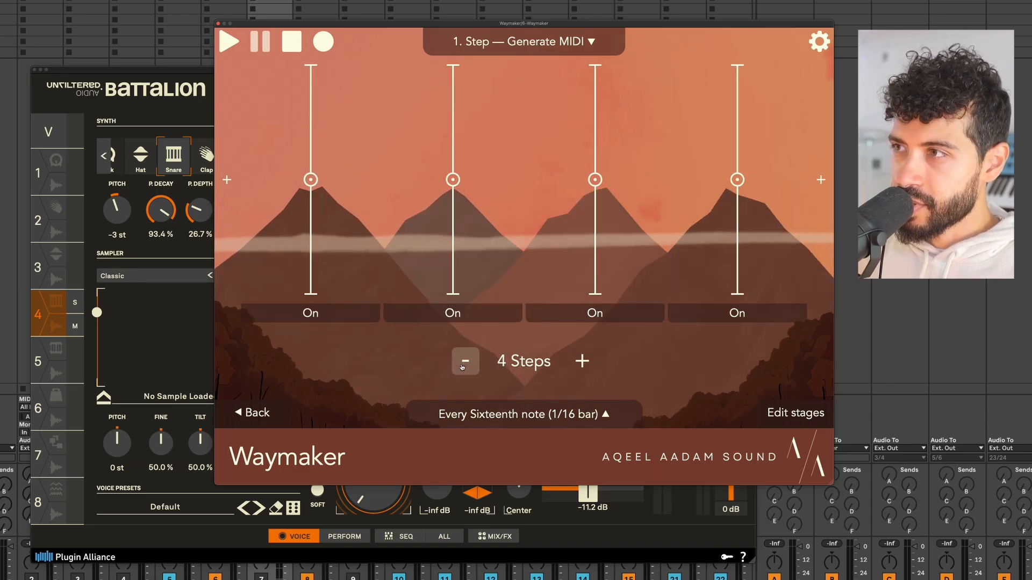
pyautogui.click(462, 365)
pyautogui.click(463, 365)
pyautogui.click(463, 365)
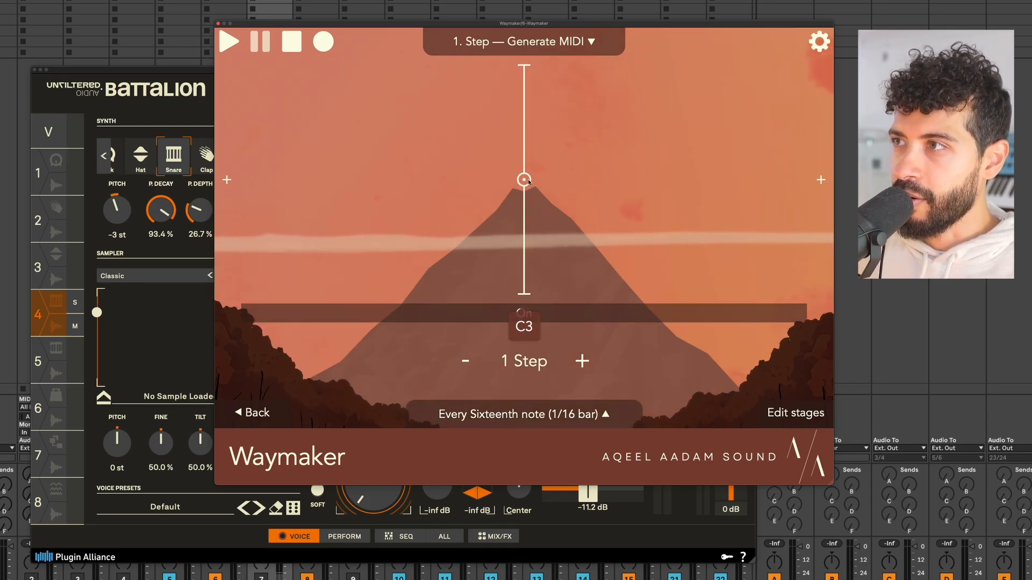
pyautogui.moveTo(524, 179); pyautogui.dragTo(527, 170)
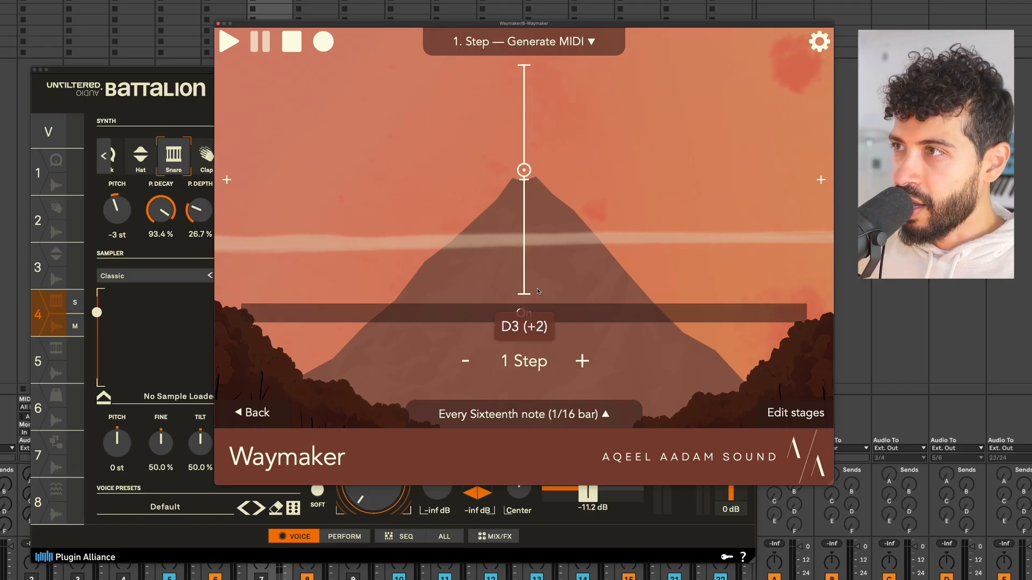
pyautogui.press('space')
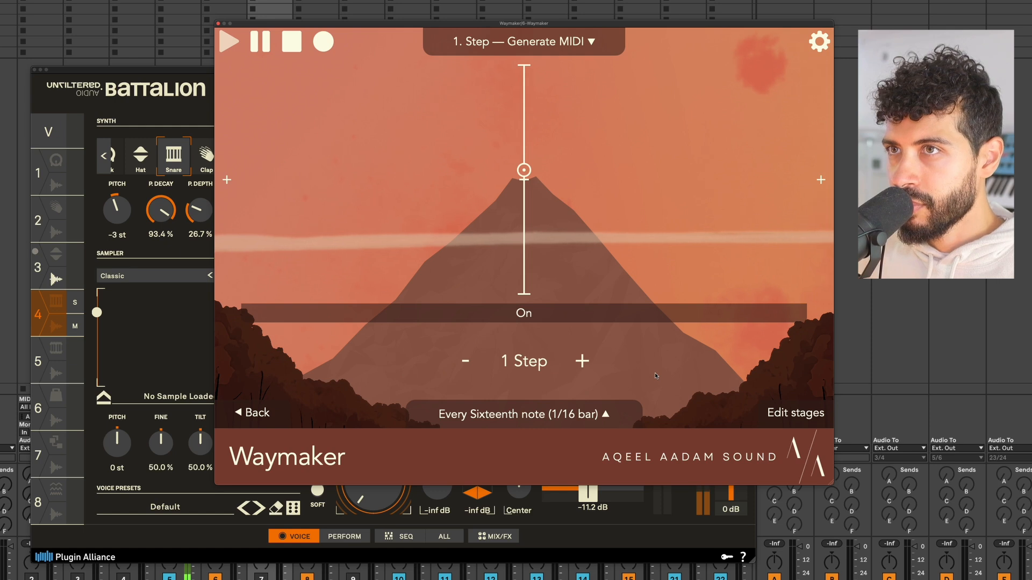
pyautogui.press('space')
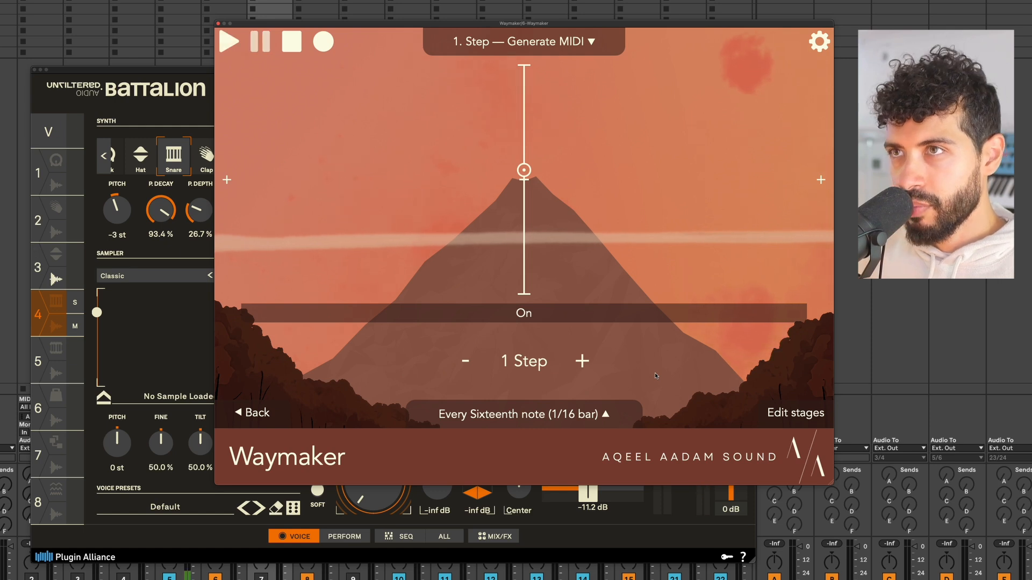
# Add a second Step generator with two steps, its second step raised, in Generate mode.
pyautogui.click(817, 138)
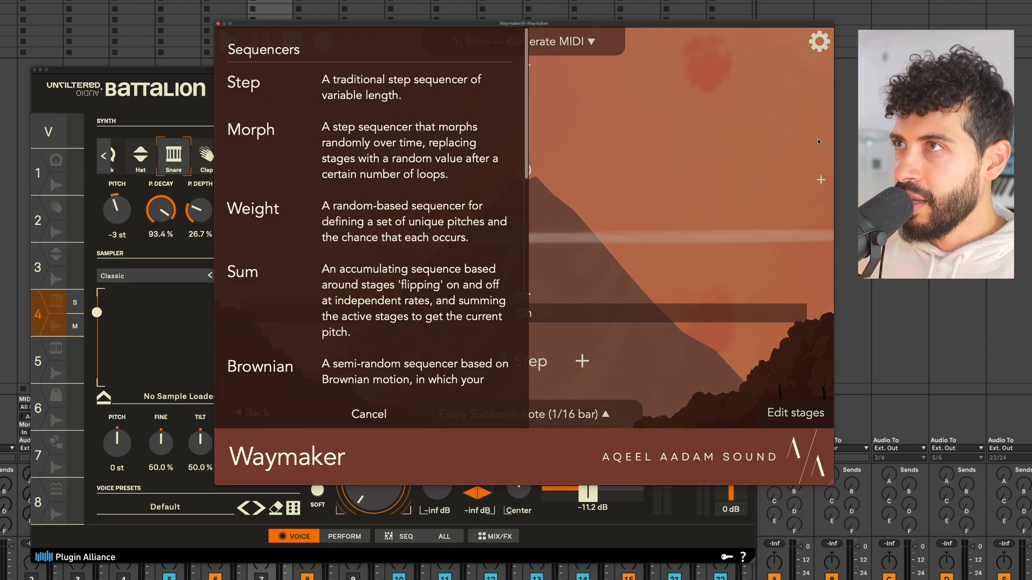
pyautogui.click(395, 86)
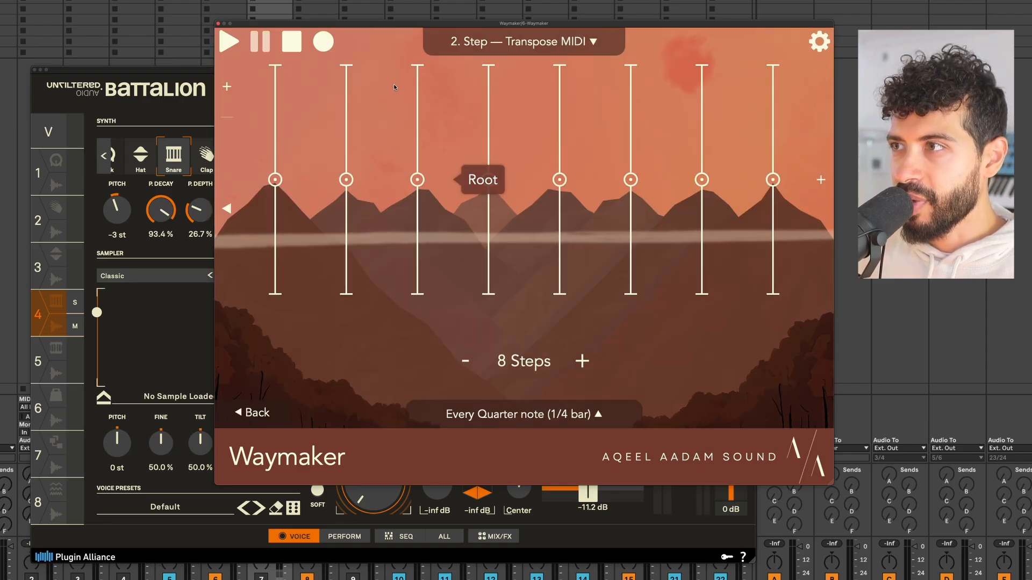
pyautogui.click(466, 361)
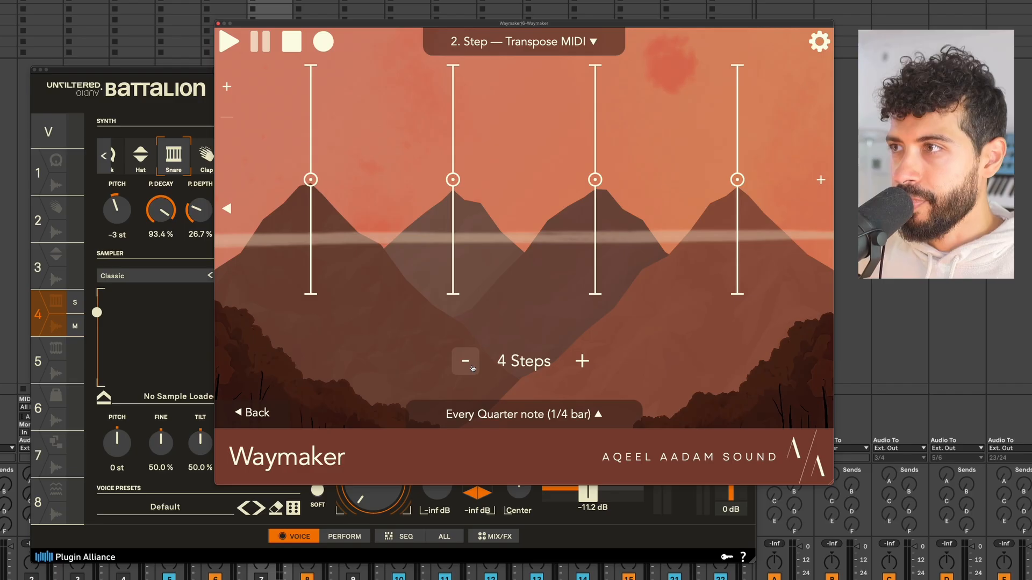
pyautogui.click(465, 361)
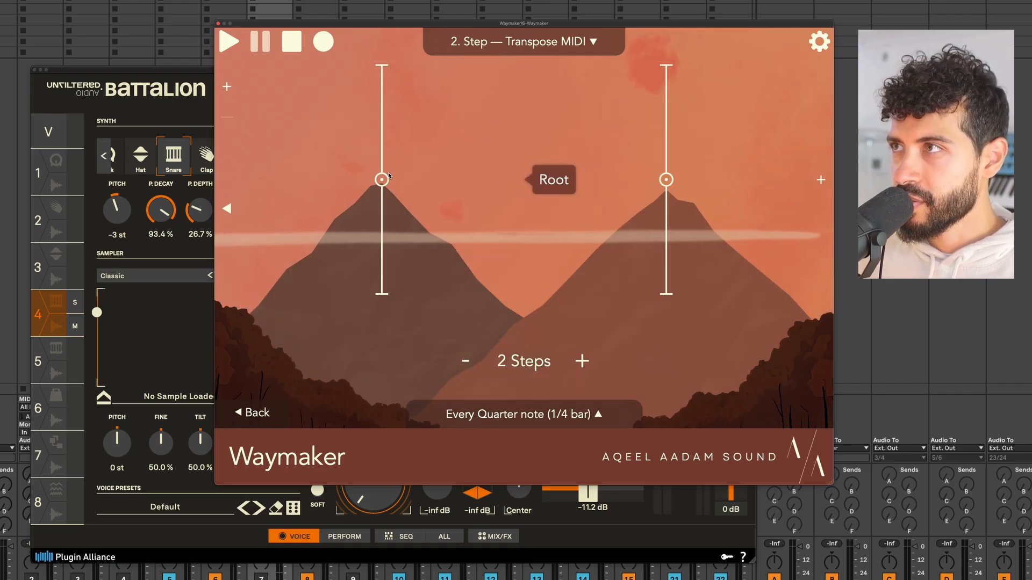
pyautogui.moveTo(666, 180); pyautogui.dragTo(668, 172)
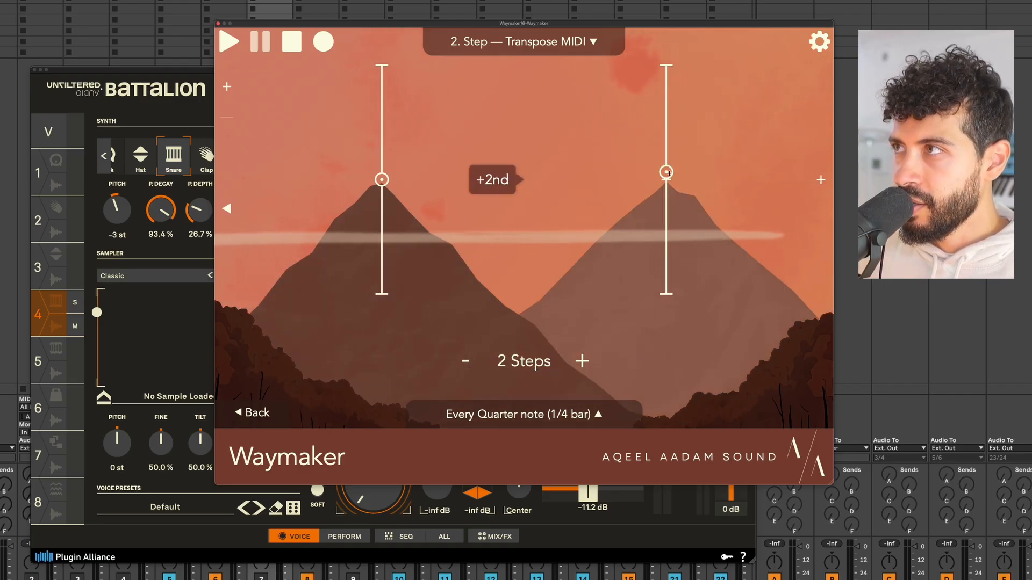
pyautogui.click(524, 41)
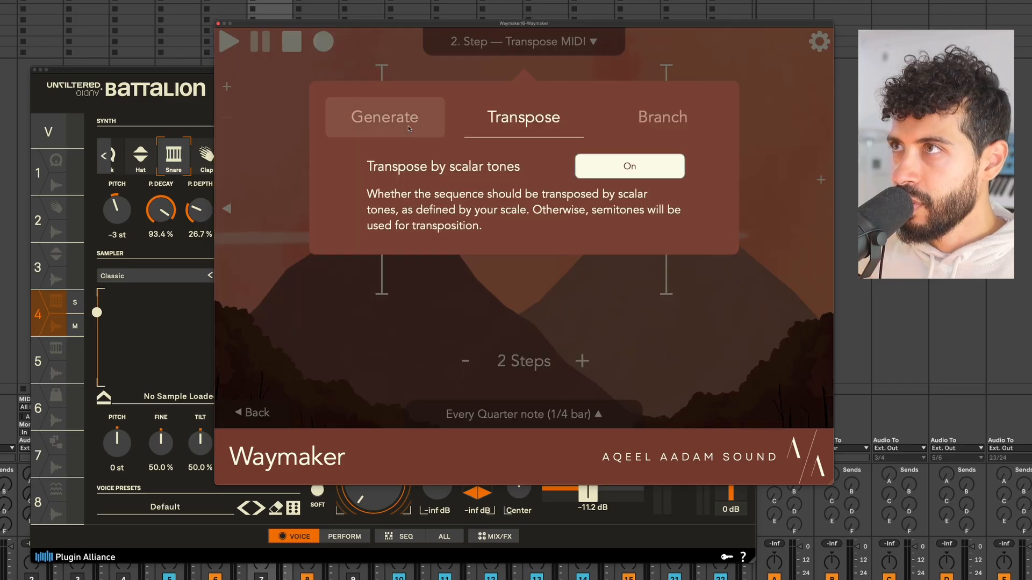
pyautogui.click(384, 117)
pyautogui.click(378, 39)
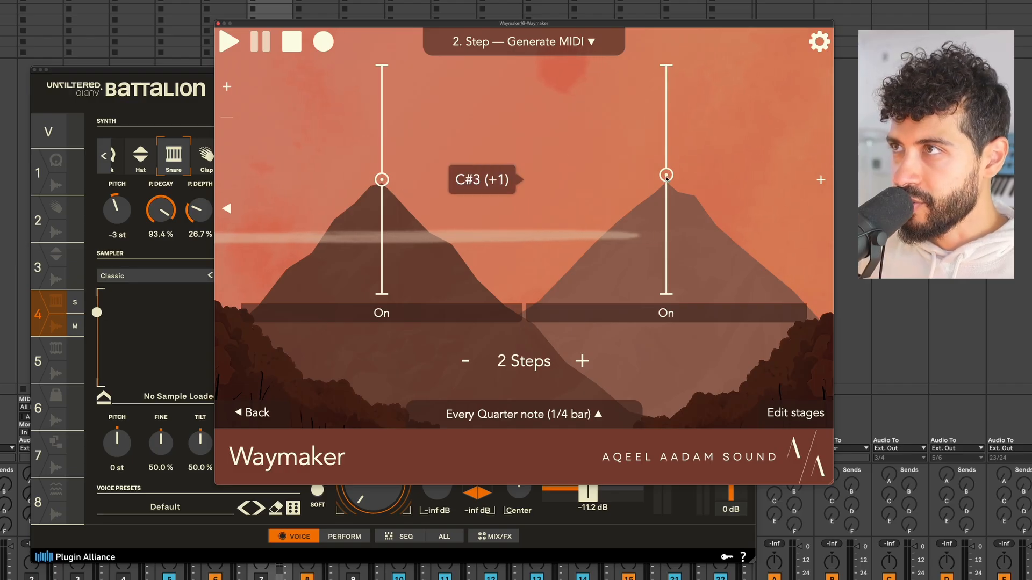
# Start playback, lower Battalion's Hat voice gain to -6.0 dB, and return to Waymaker's chain view.
pyautogui.press('space')
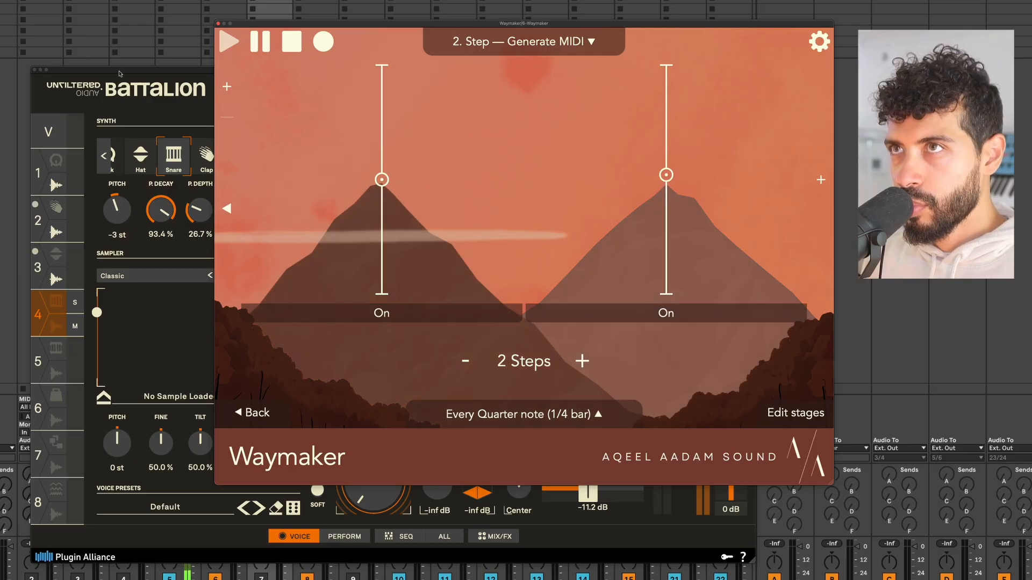
pyautogui.click(44, 231)
pyautogui.click(44, 231)
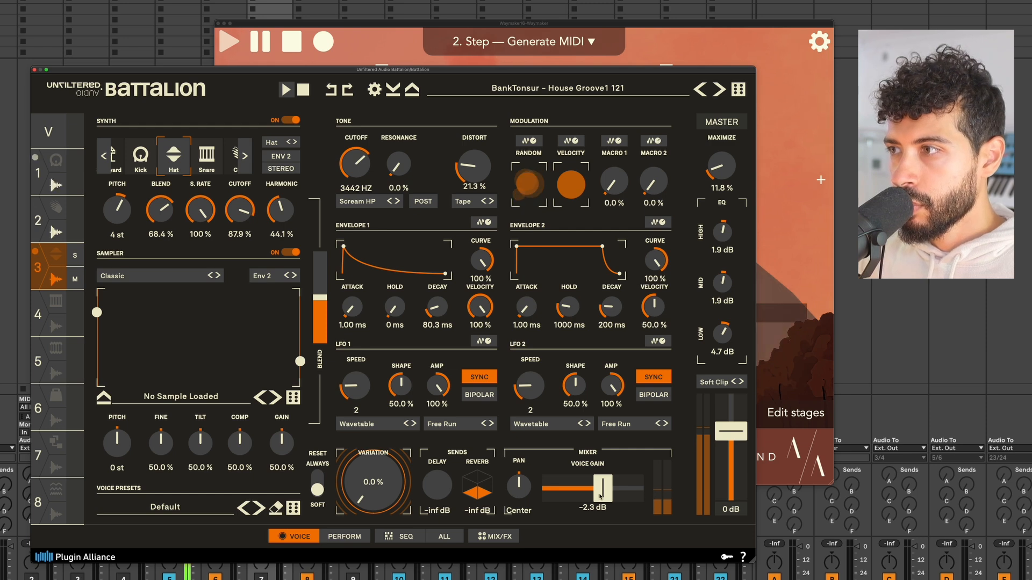
pyautogui.moveTo(603, 490); pyautogui.dragTo(596, 495)
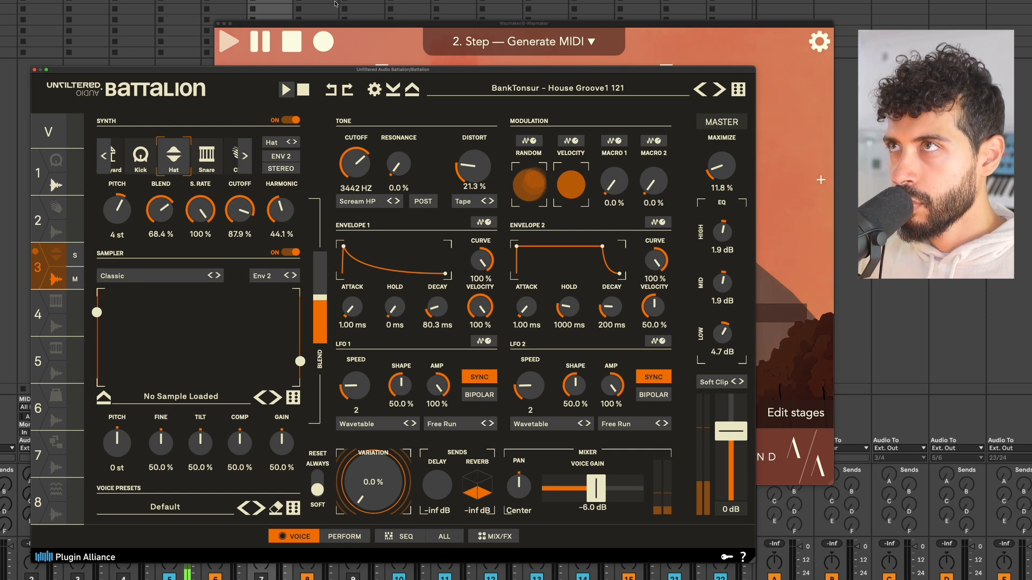
pyautogui.click(341, 24)
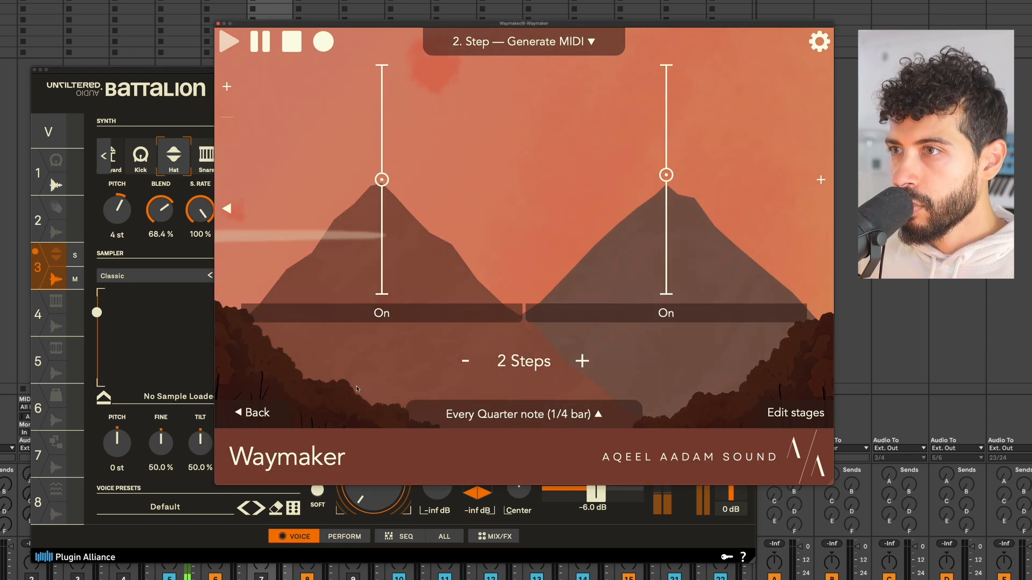
pyautogui.click(261, 414)
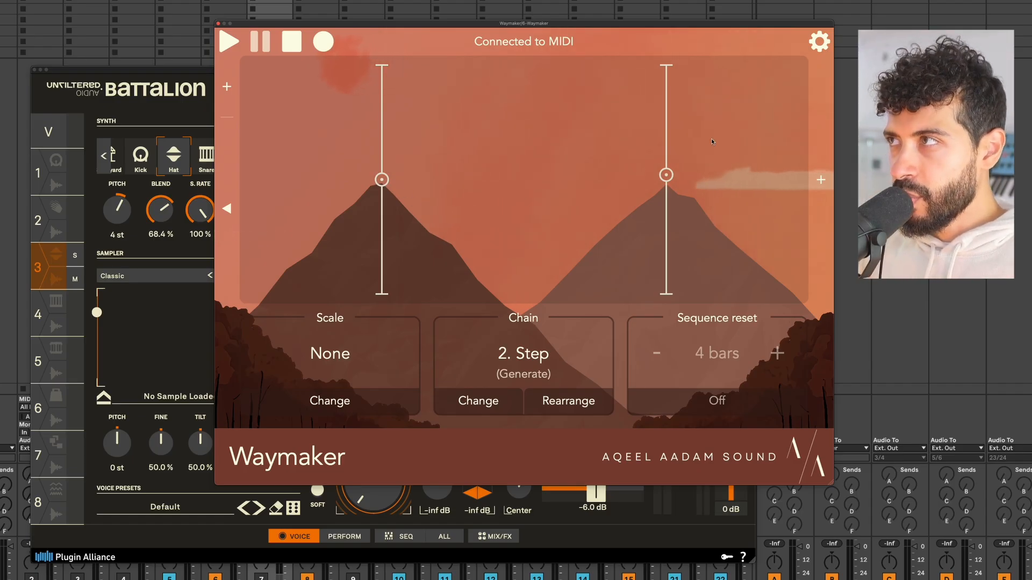
# Add a Timing module and audition it with about 60% swing.
pyautogui.click(820, 181)
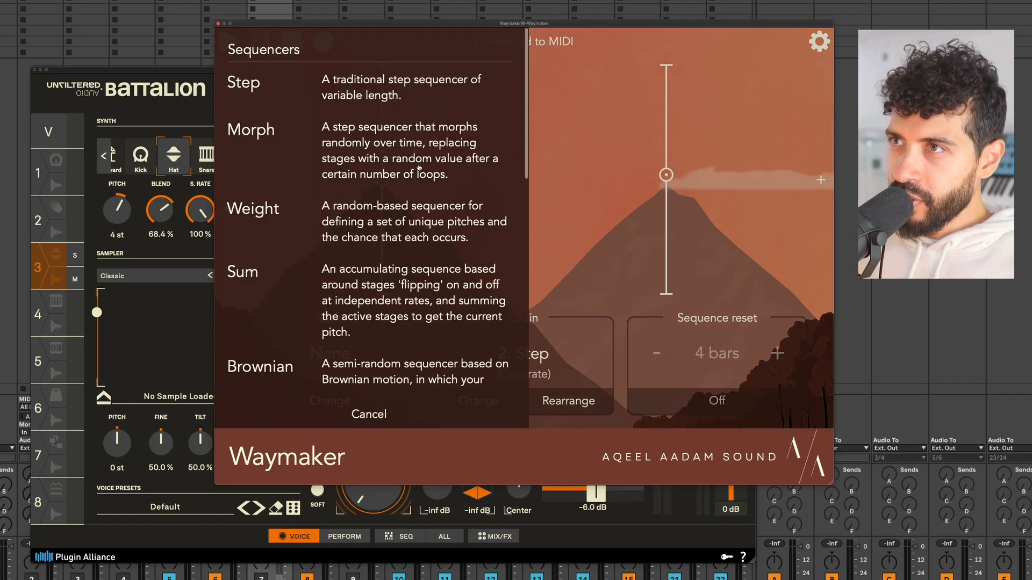
pyautogui.scroll(-5, 325, 245)
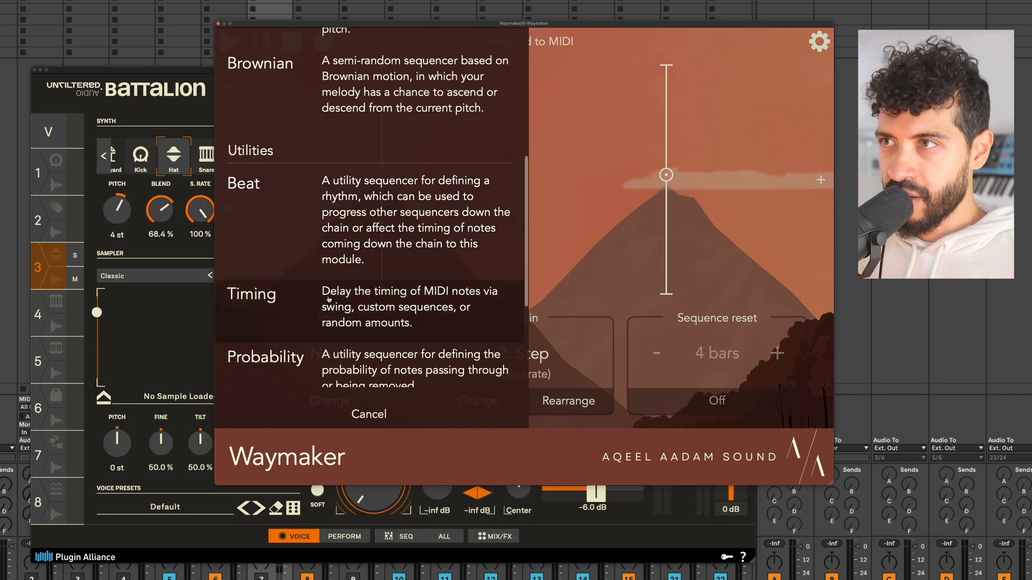
pyautogui.scroll(-1, 328, 300)
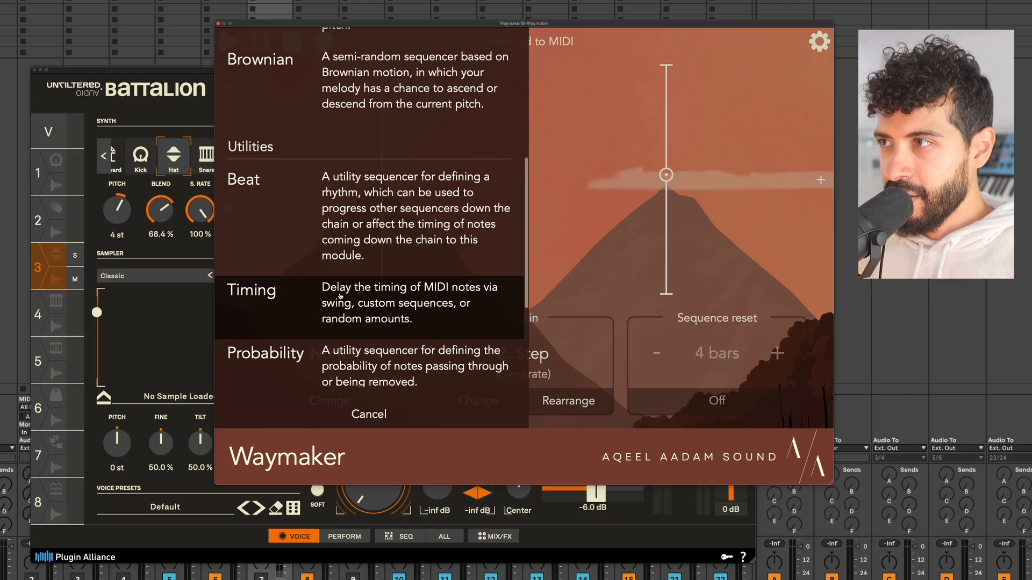
pyautogui.click(341, 296)
pyautogui.click(537, 259)
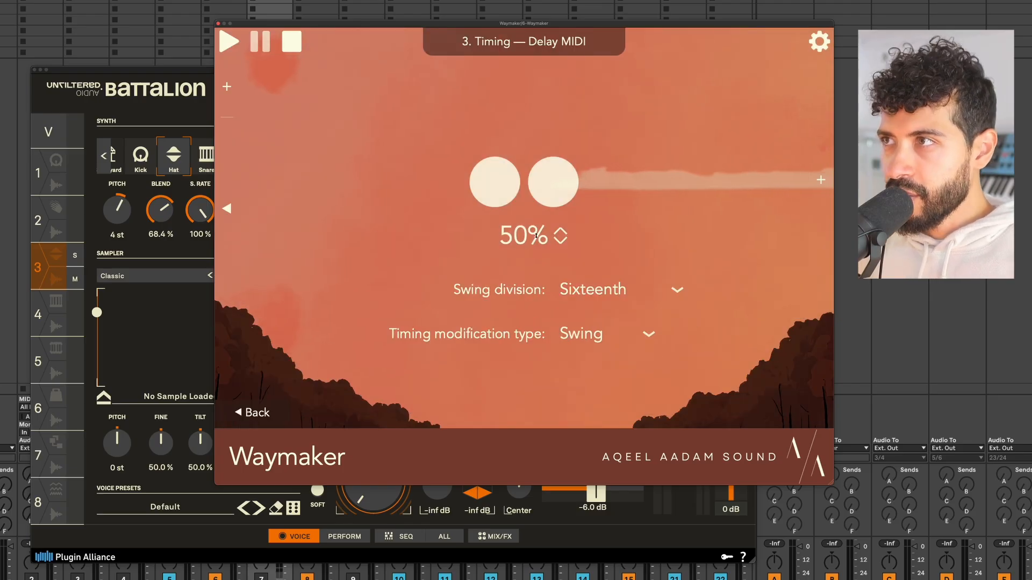
pyautogui.moveTo(537, 237); pyautogui.dragTo(541, 193)
pyautogui.press('space')
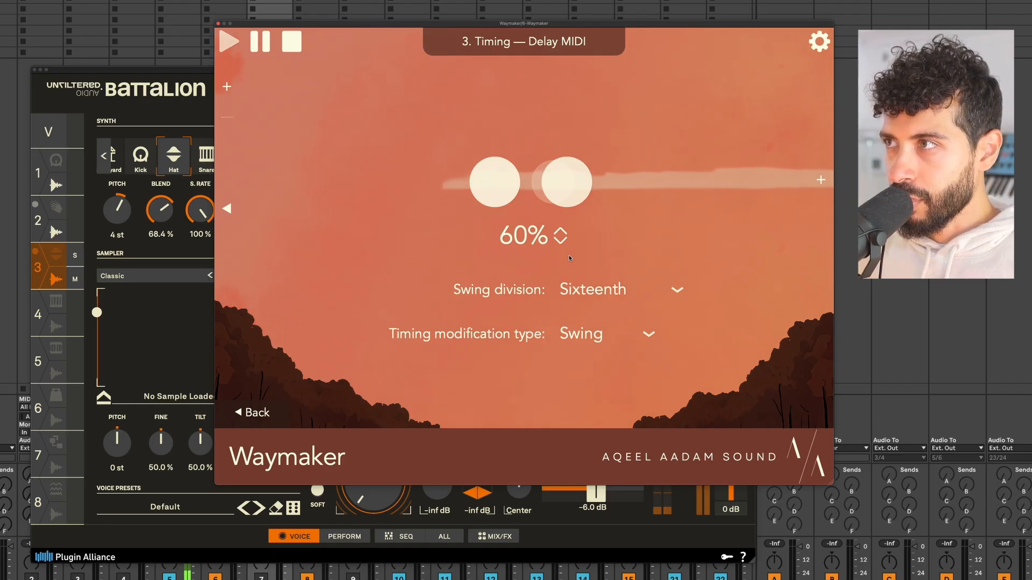
pyautogui.press('space')
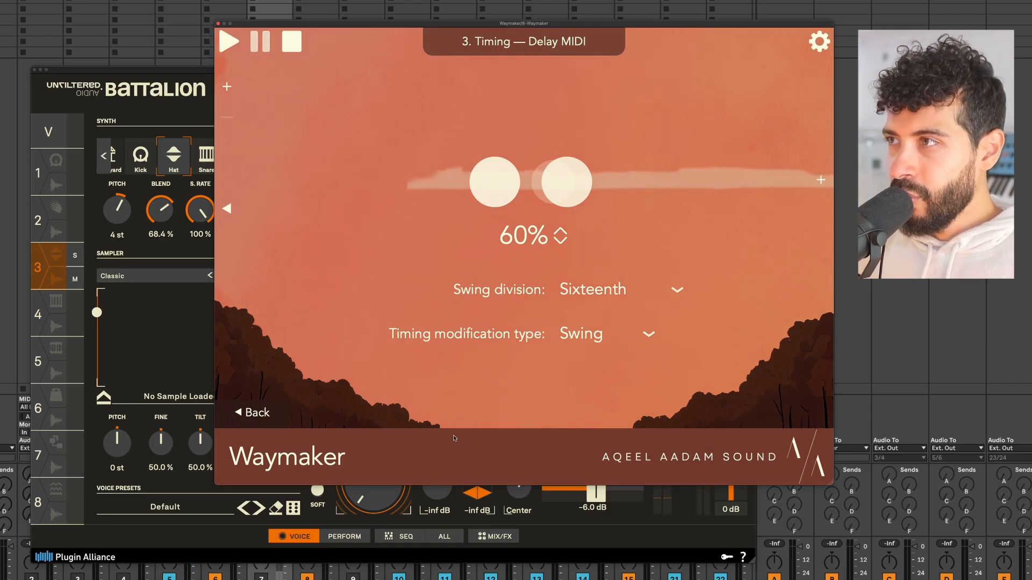
# Switch the Timing module to Humanize with a 45ms maximum note delay, audition it, and return to the overview.
pyautogui.click(600, 285)
pyautogui.click(599, 335)
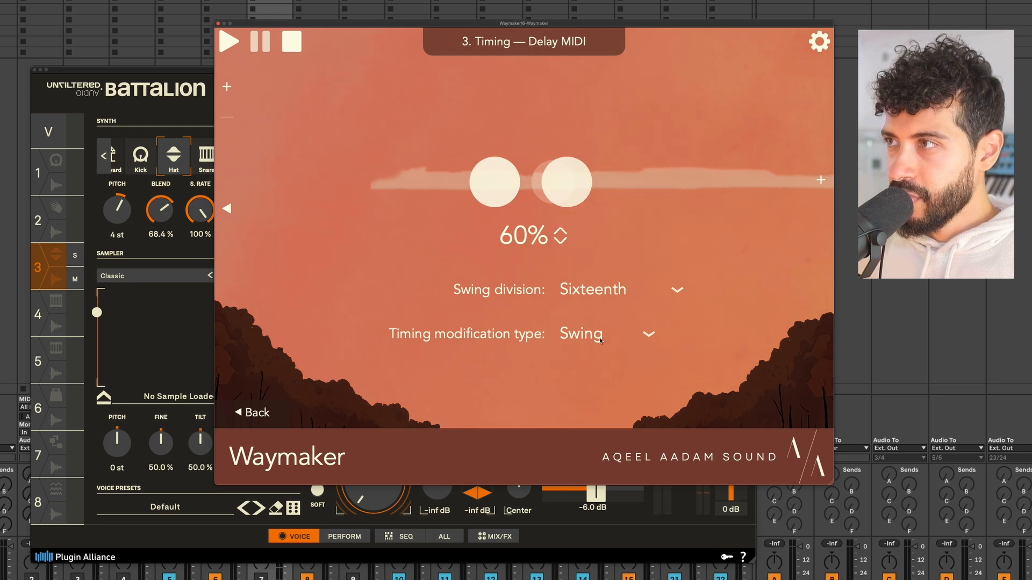
pyautogui.click(599, 336)
pyautogui.click(612, 267)
pyautogui.moveTo(539, 237)
pyautogui.mouseDown()
pyautogui.moveTo(538, 221)
pyautogui.moveTo(554, 227)
pyautogui.mouseUp()
pyautogui.press('space')
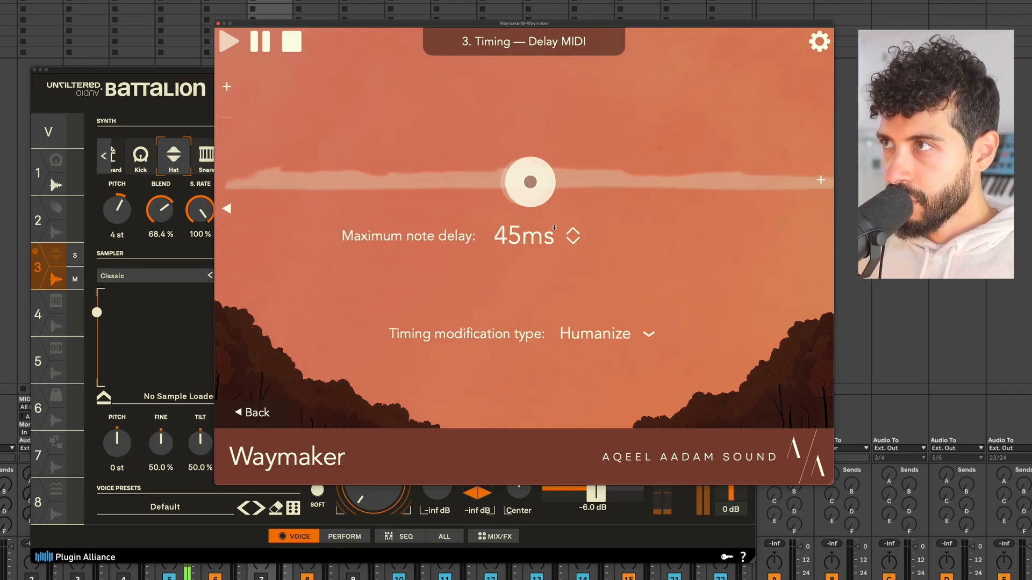
pyautogui.press('space')
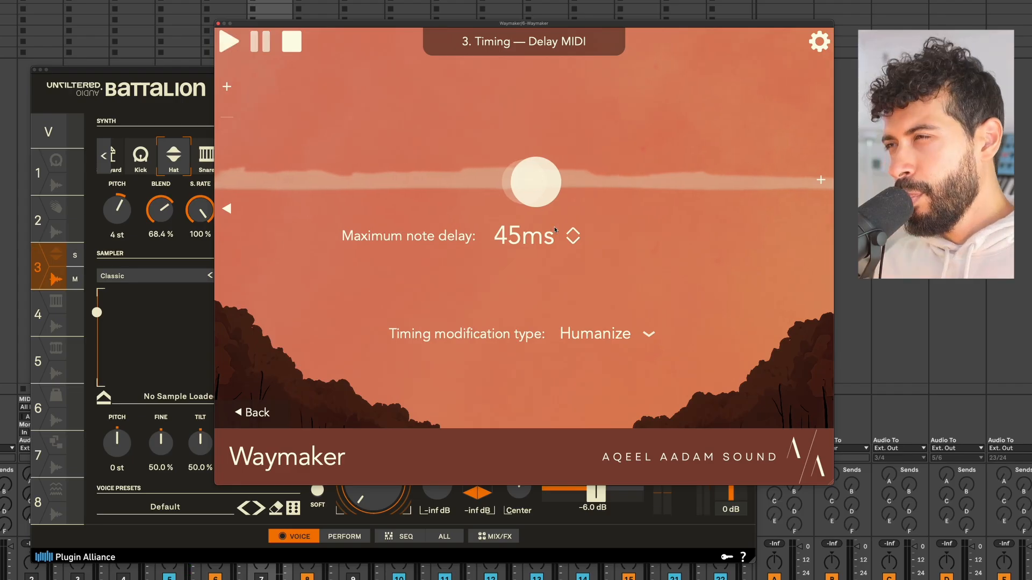
pyautogui.click(260, 411)
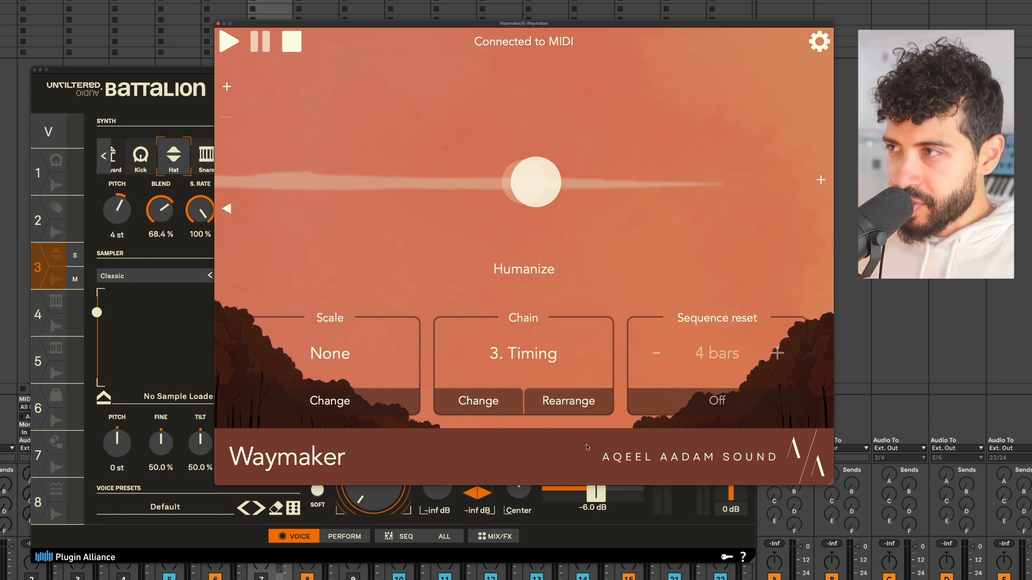
# Move the Timing module up to second in the chain, then page through the Step, Timing, Step modules.
pyautogui.click(587, 411)
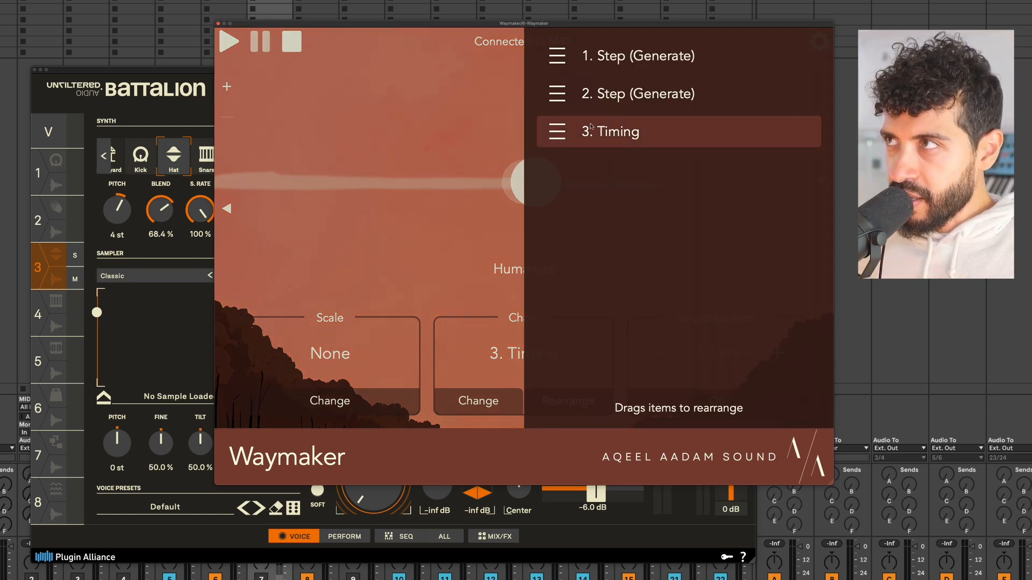
pyautogui.moveTo(606, 136); pyautogui.dragTo(614, 86)
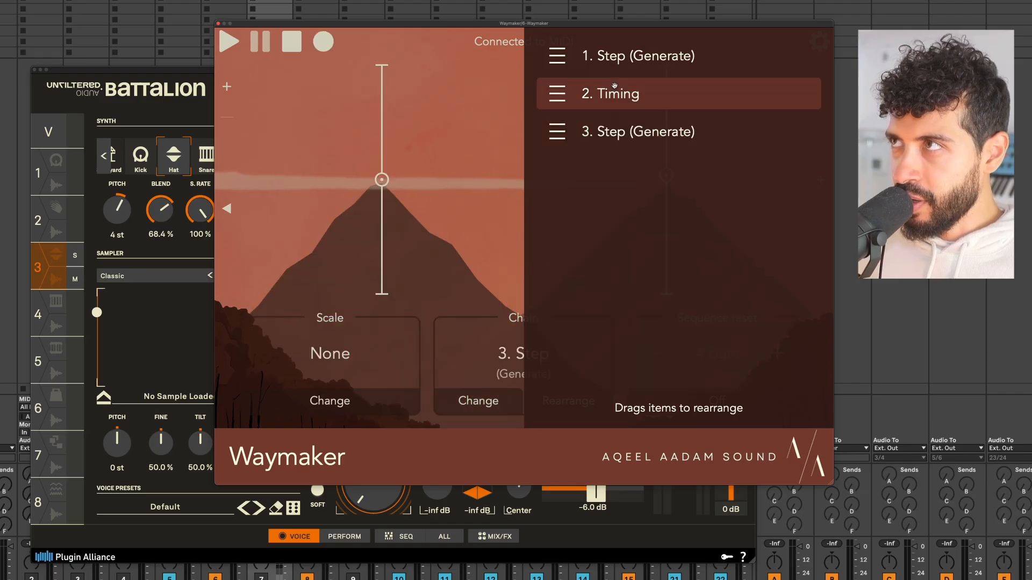
pyautogui.click(225, 207)
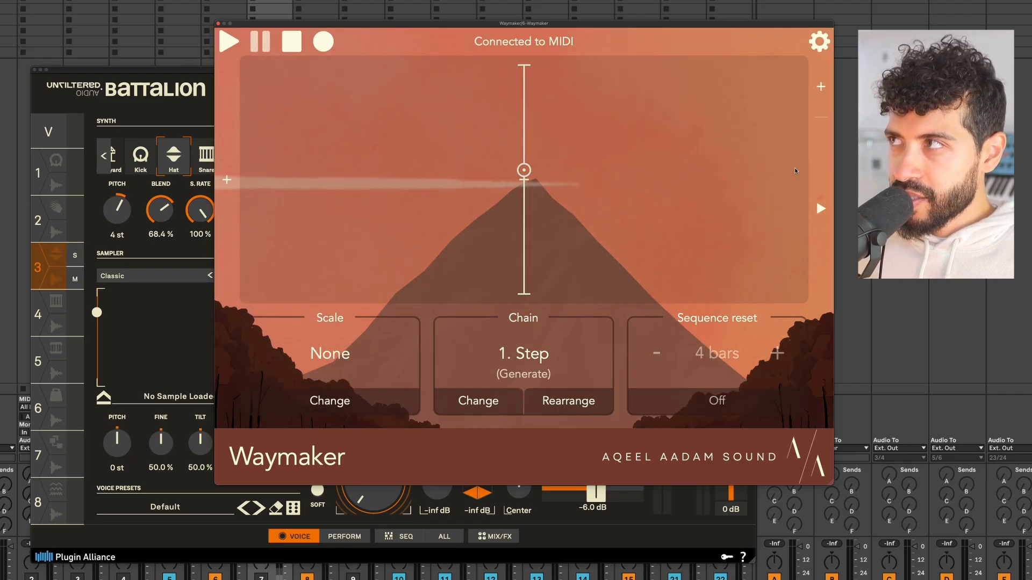
pyautogui.click(821, 208)
pyautogui.click(820, 208)
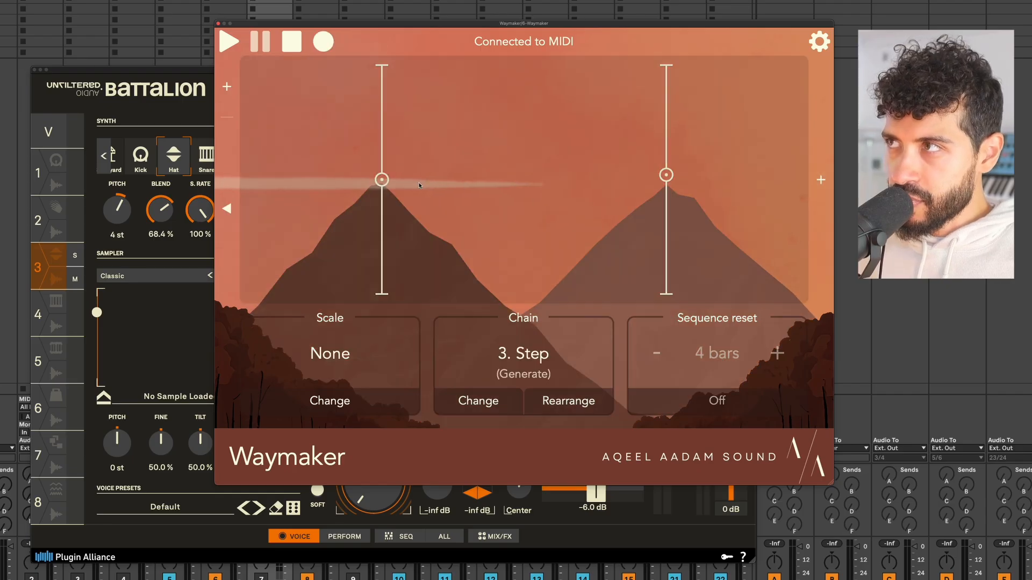
pyautogui.click(226, 208)
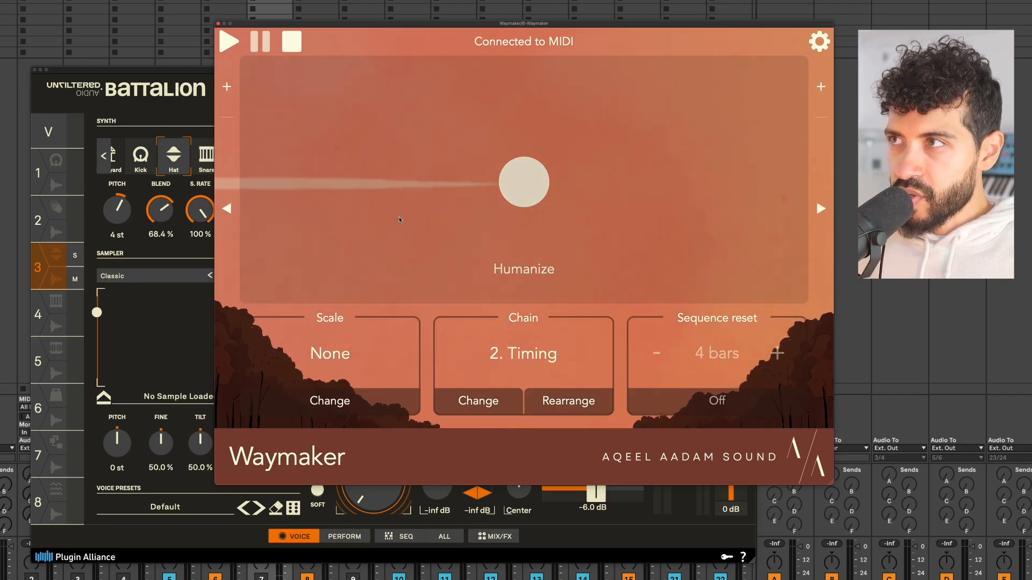
pyautogui.click(227, 208)
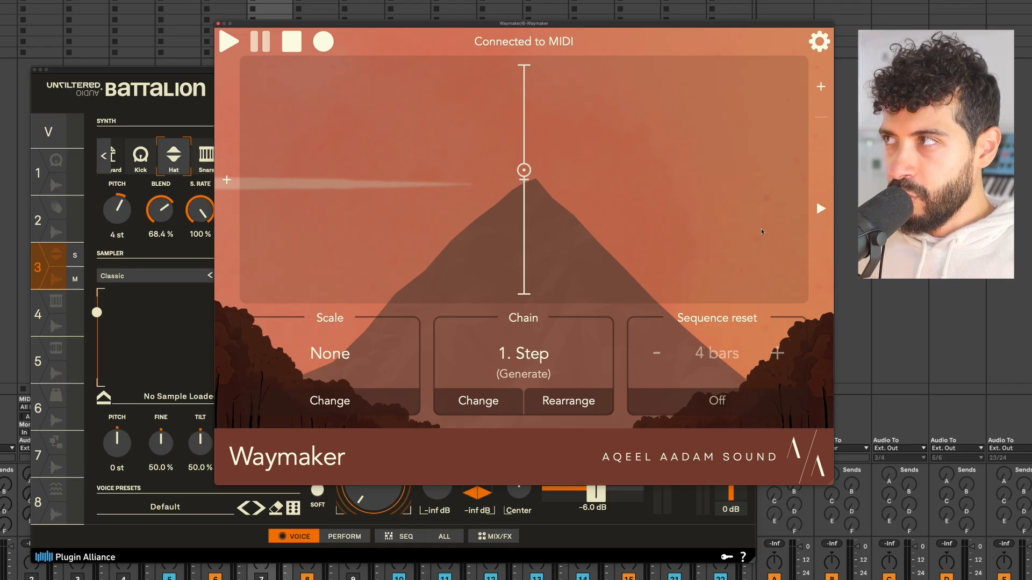
pyautogui.click(820, 208)
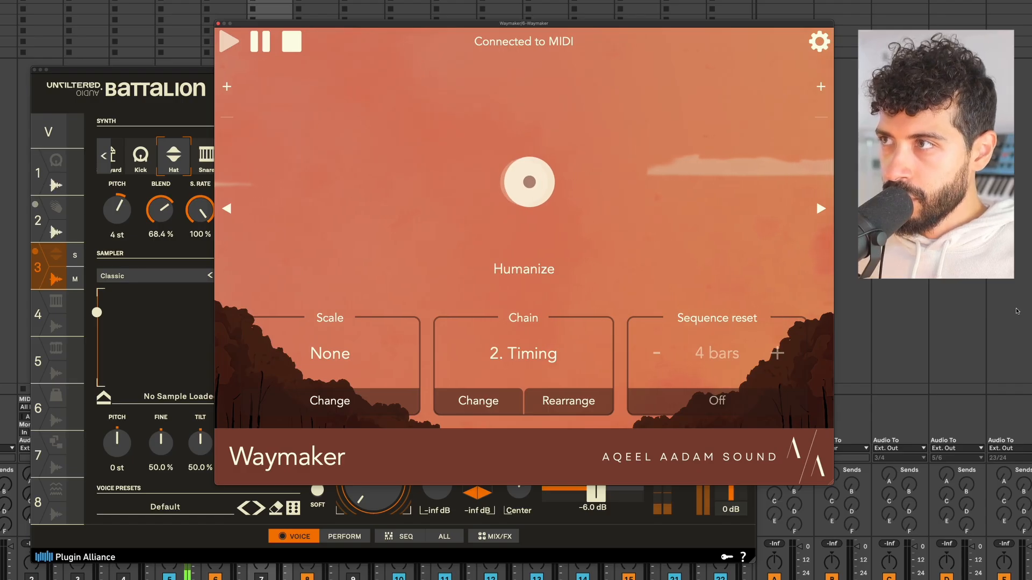
pyautogui.press('space')
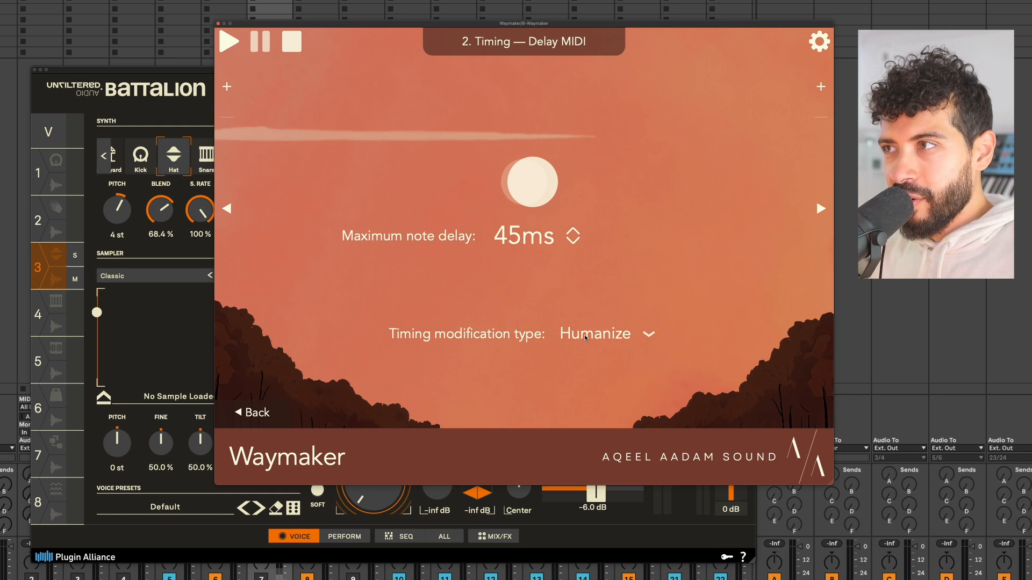
# Switch Timing to a Custom sequence and set the first and fifth step delays to 38ms and 54ms.
pyautogui.click(586, 338)
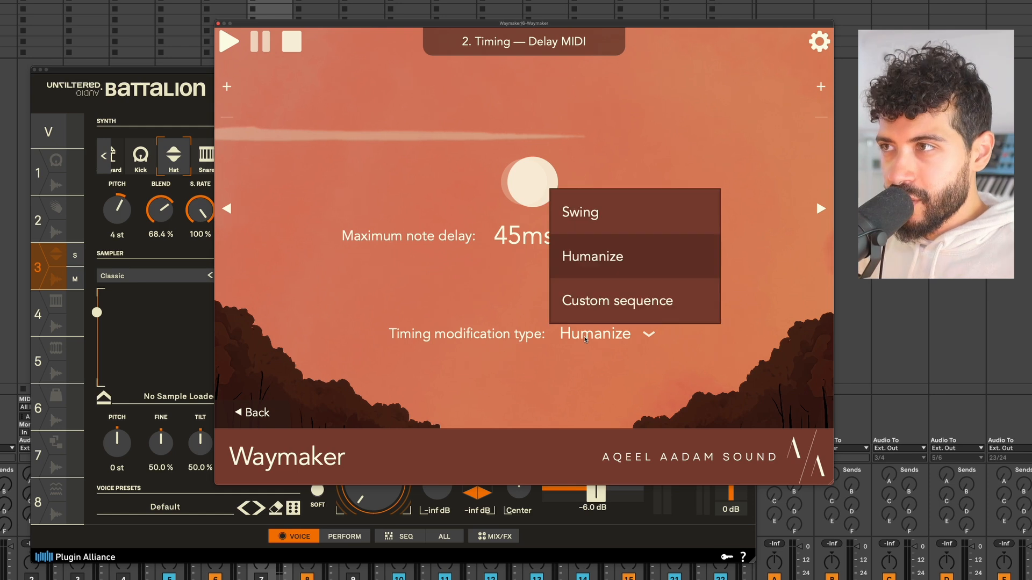
pyautogui.click(608, 300)
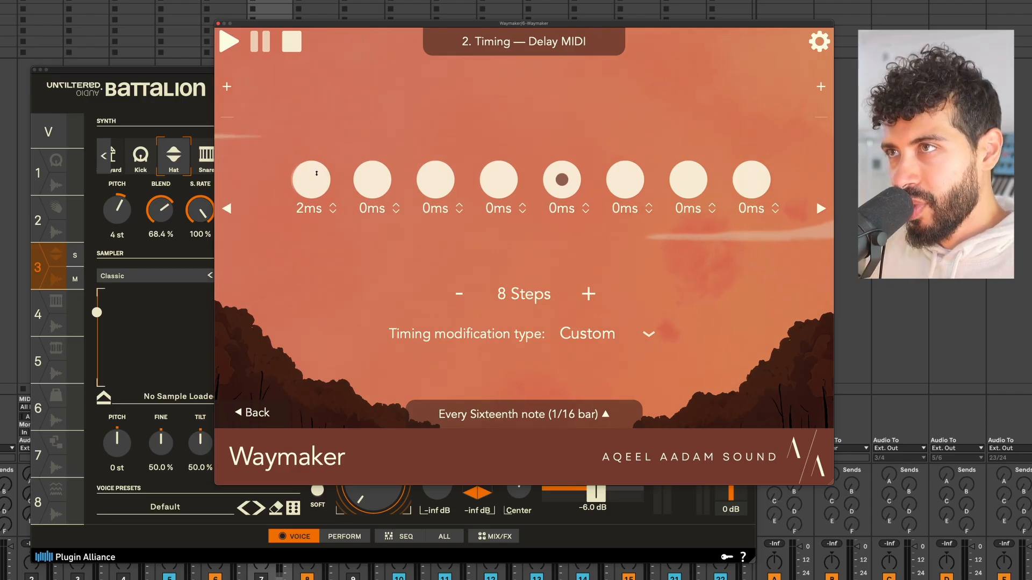
pyautogui.moveTo(316, 173); pyautogui.dragTo(332, 111)
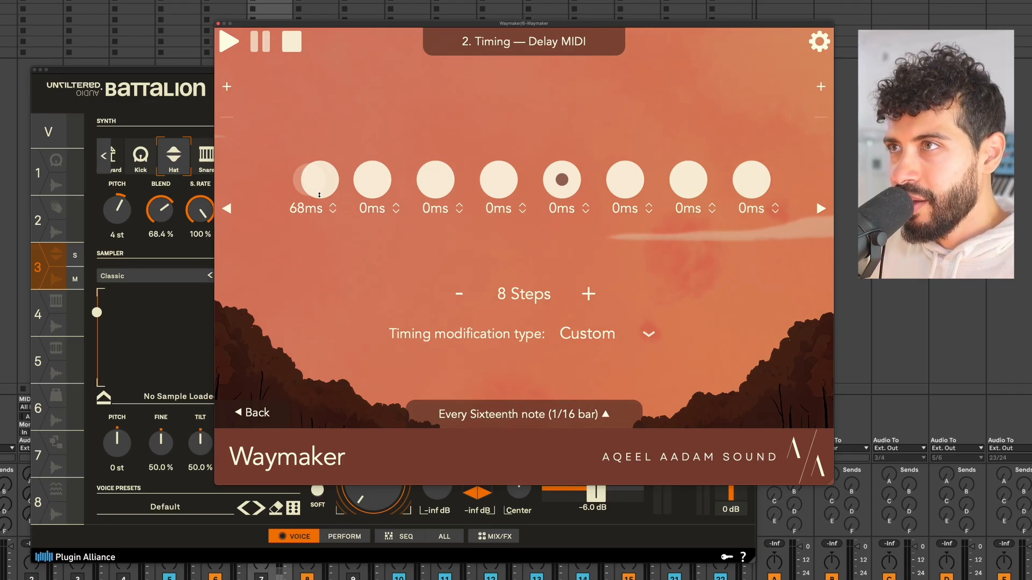
pyautogui.moveTo(558, 197); pyautogui.dragTo(561, 100)
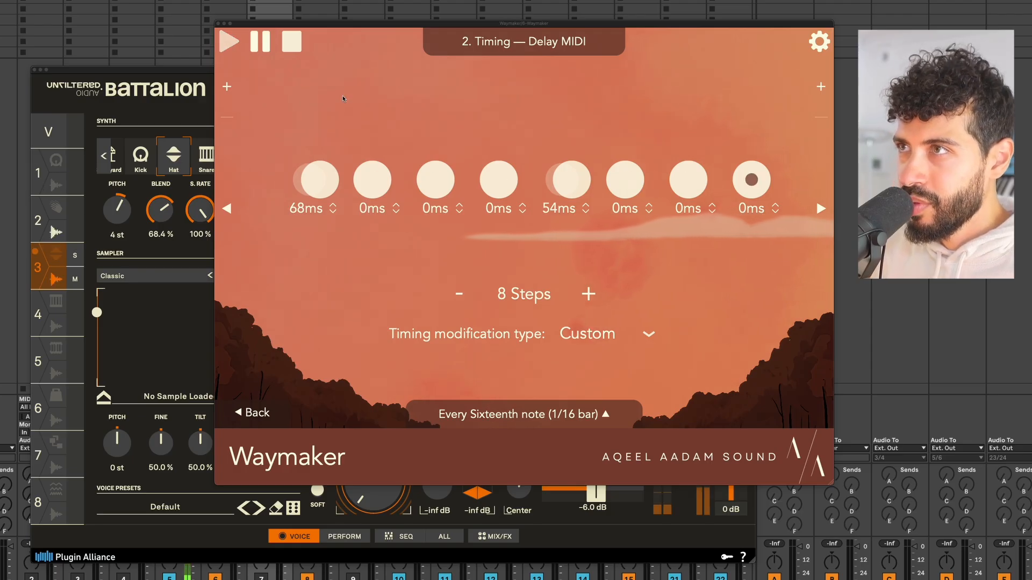
pyautogui.moveTo(322, 185); pyautogui.dragTo(320, 201)
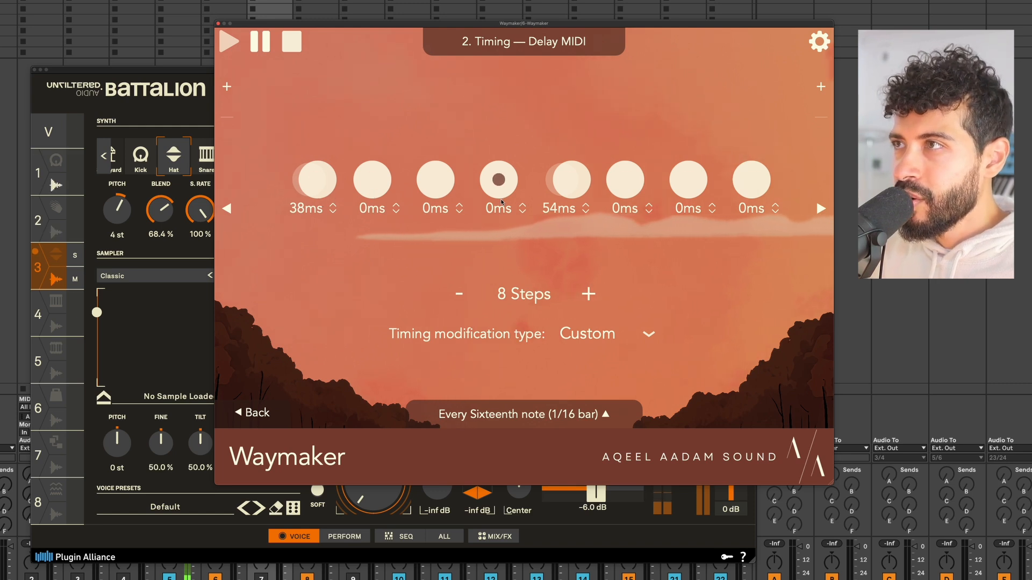
# Give the fourth and eighth steps 26ms and 43ms delays, stop playback, and return to the first Step generator.
pyautogui.moveTo(501, 202); pyautogui.dragTo(501, 189)
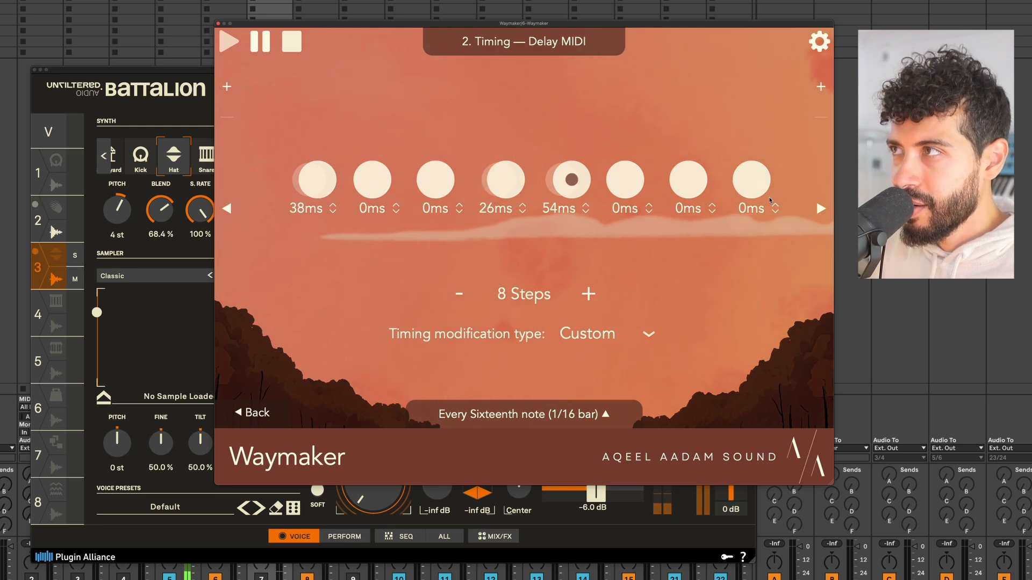
pyautogui.moveTo(769, 200); pyautogui.dragTo(773, 108)
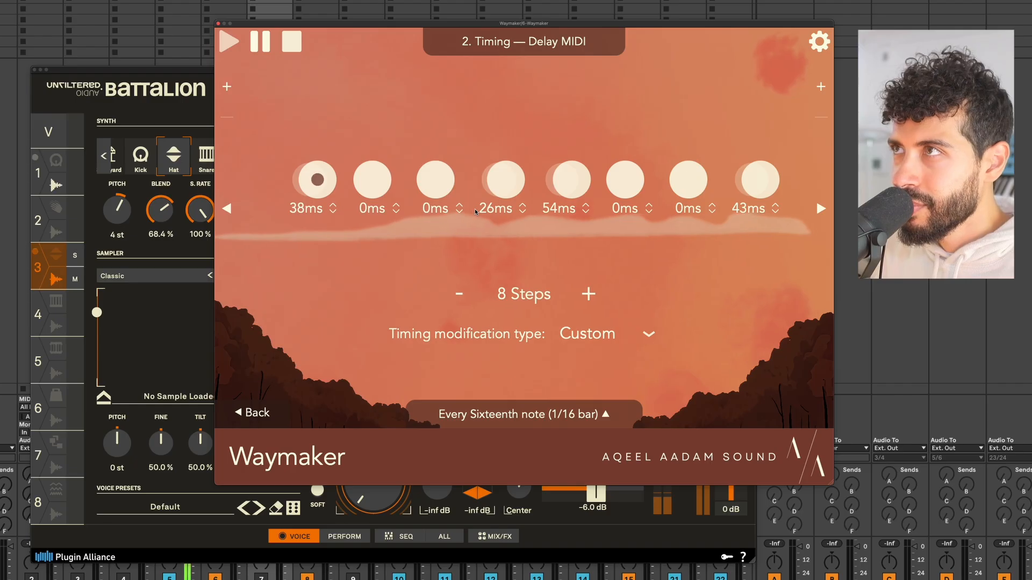
pyautogui.press('space')
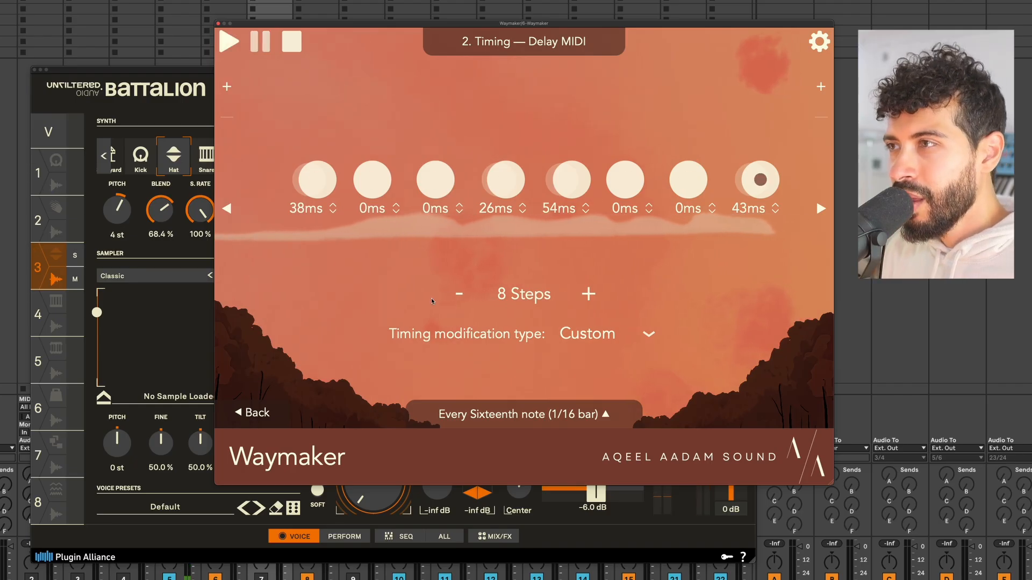
pyautogui.click(222, 162)
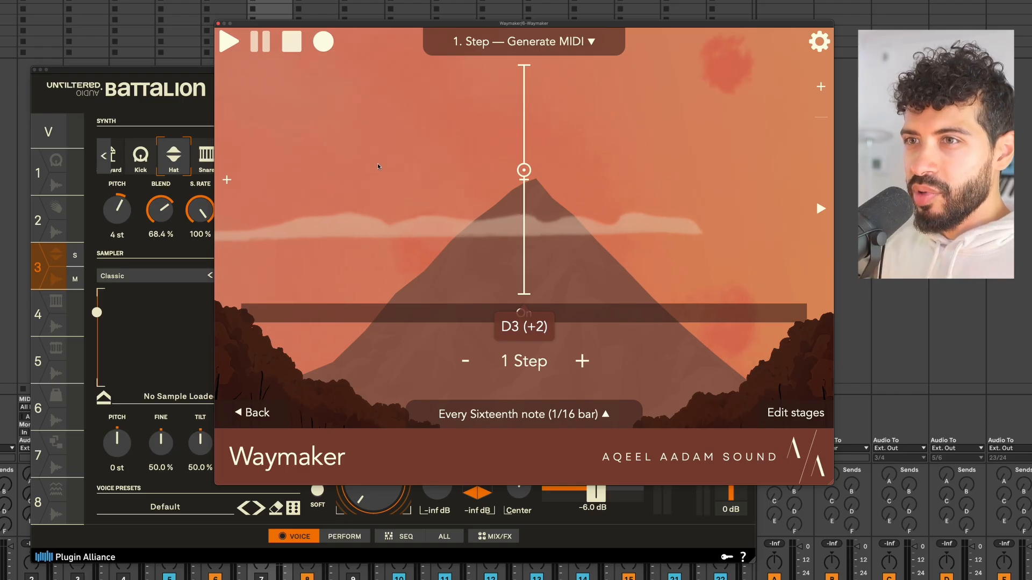
# Replace the first chain module with a Morph generator whose pitch range runs from D3 to G3.
pyautogui.click(277, 416)
pyautogui.click(489, 398)
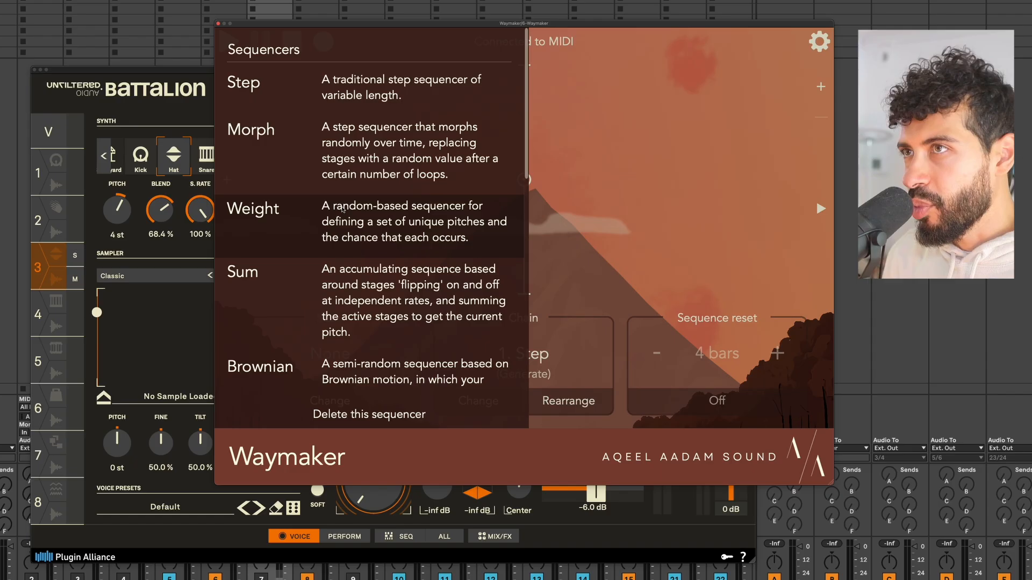
pyautogui.click(365, 142)
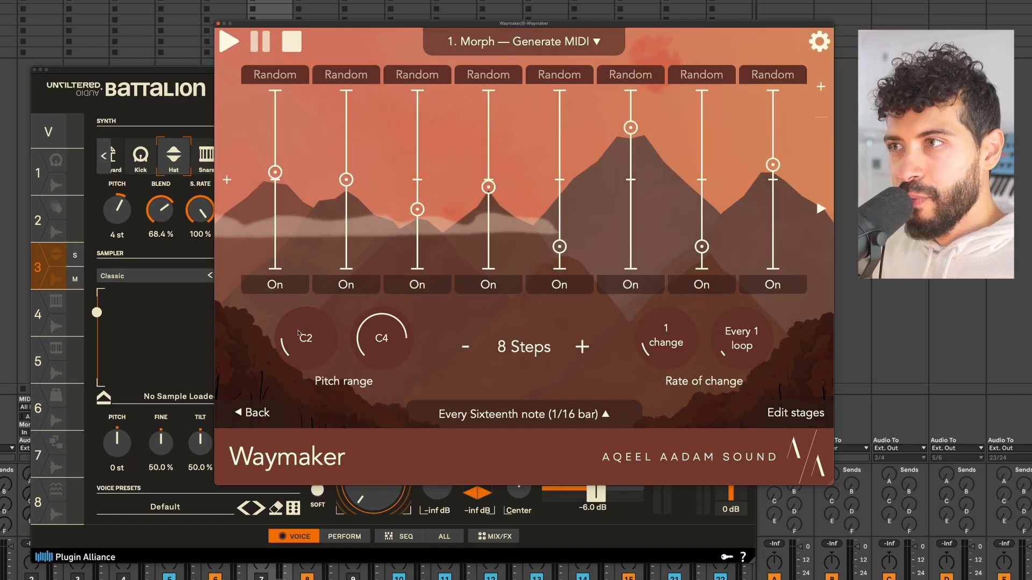
pyautogui.moveTo(313, 349); pyautogui.dragTo(312, 301)
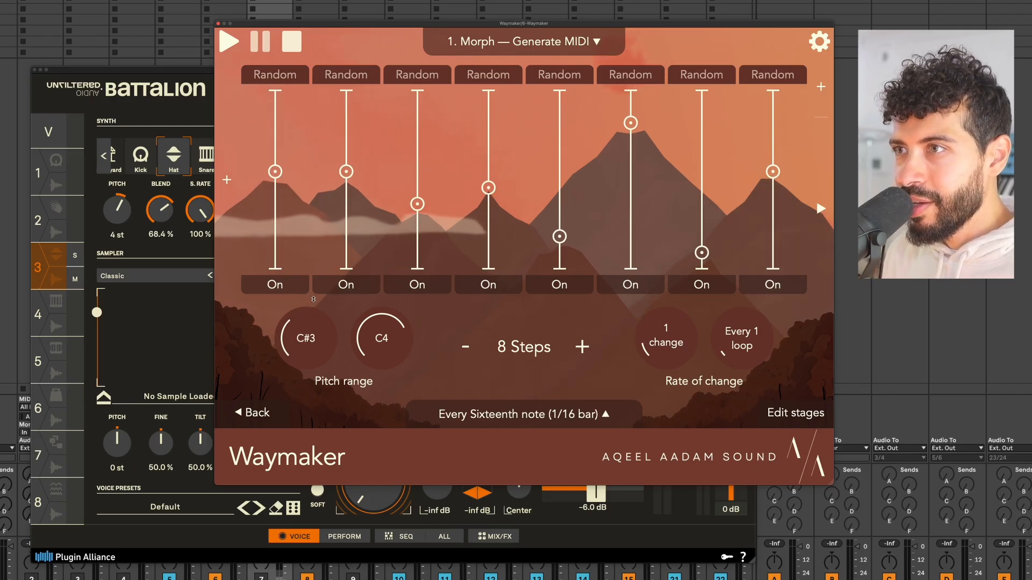
pyautogui.moveTo(313, 299); pyautogui.dragTo(314, 297)
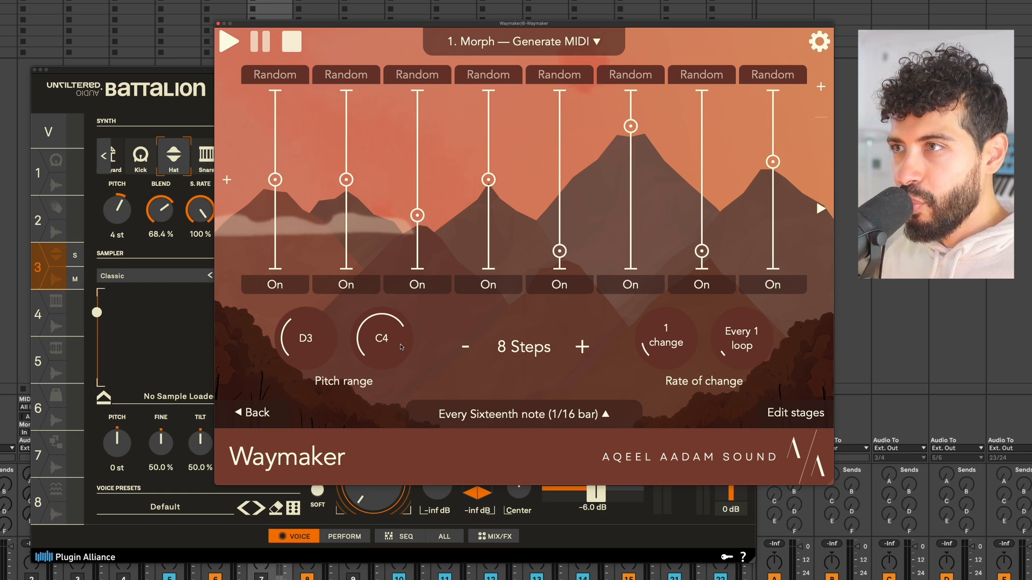
pyautogui.moveTo(401, 347); pyautogui.dragTo(390, 377)
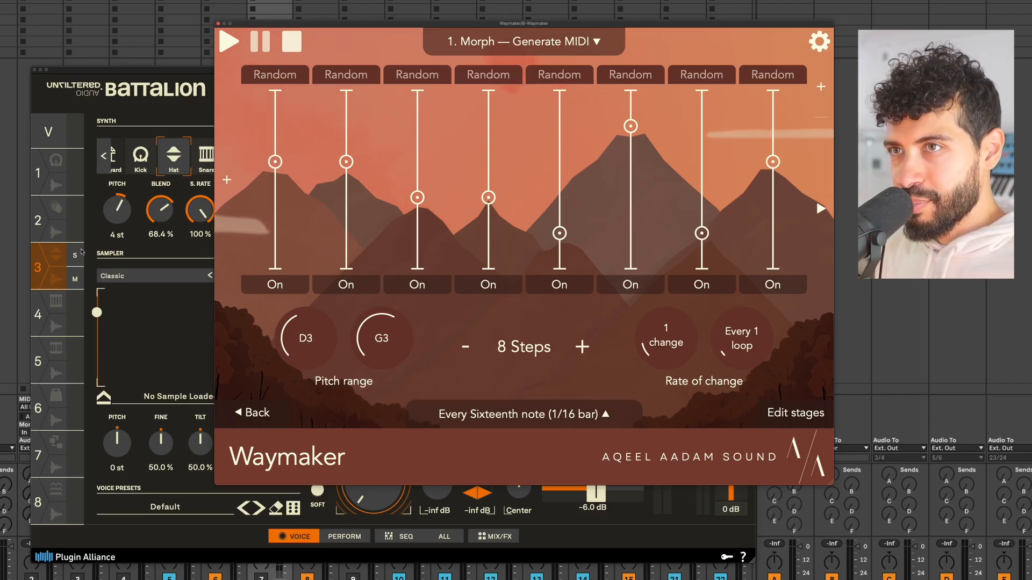
pyautogui.click(246, 418)
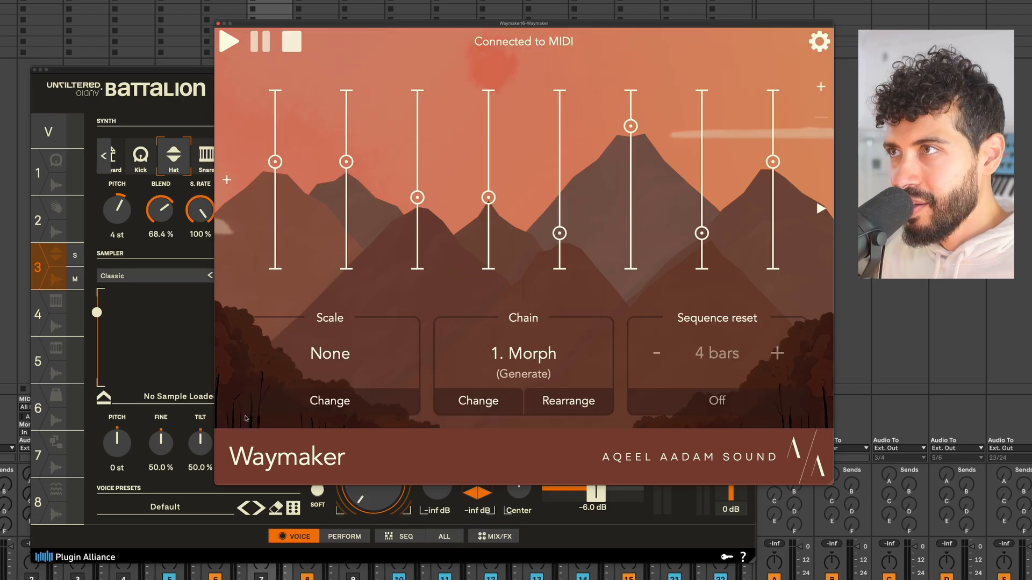
# Advance to 2. Timing, restart playback, and open its editor showing the 38/0/0/26/54/0/0/43ms delays.
pyautogui.click(821, 210)
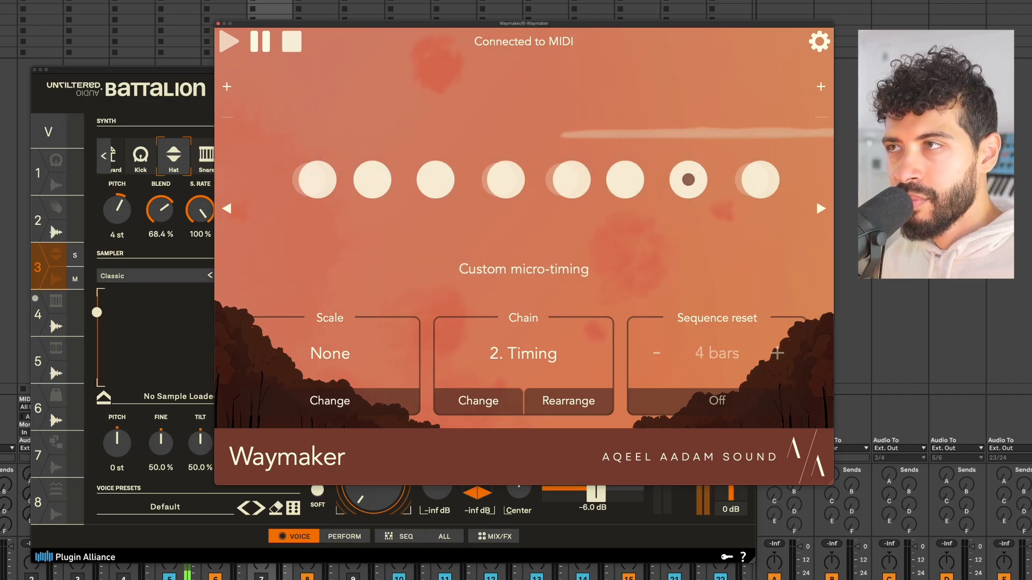
pyautogui.press('space')
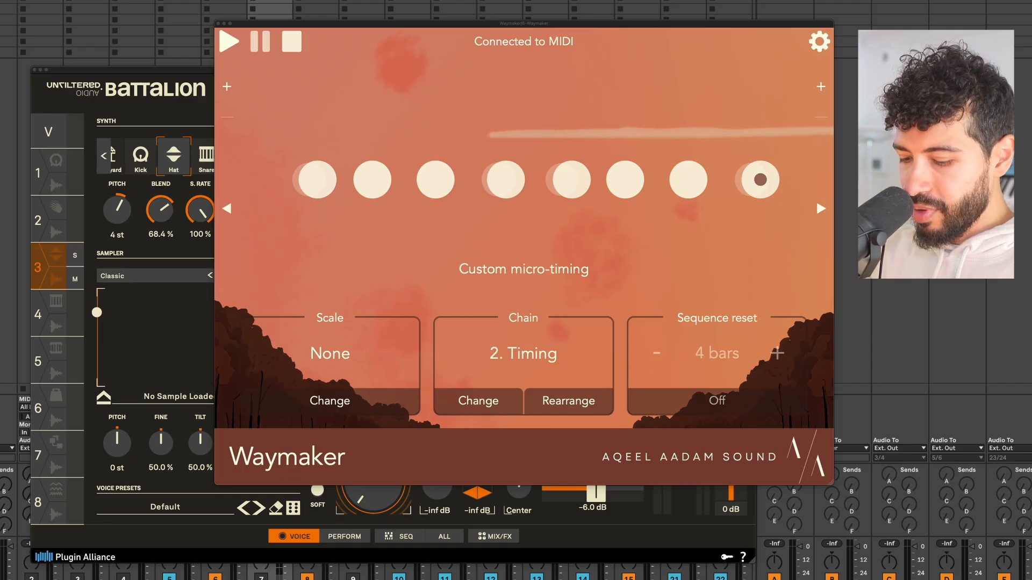
pyautogui.press('space')
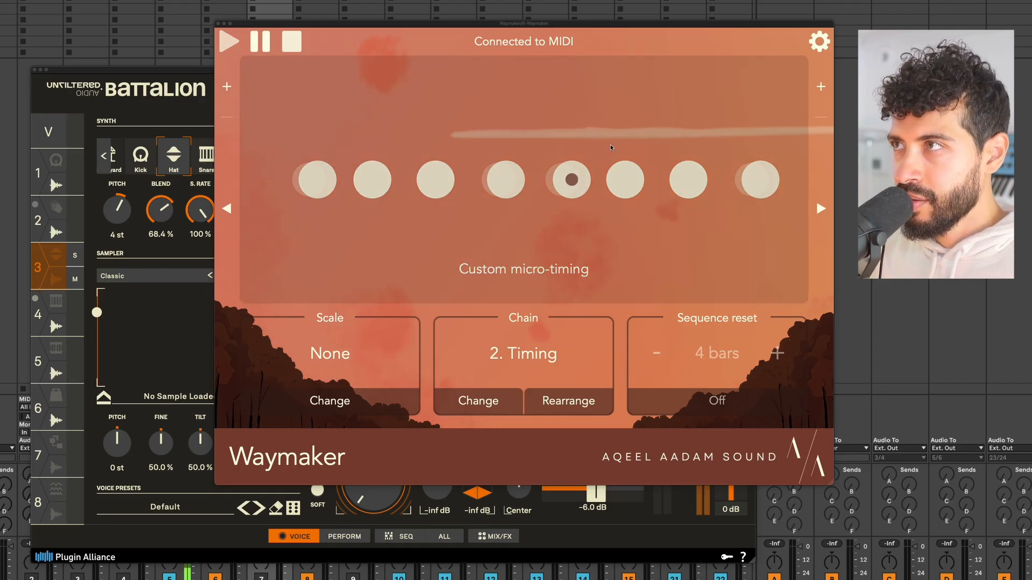
pyautogui.click(611, 144)
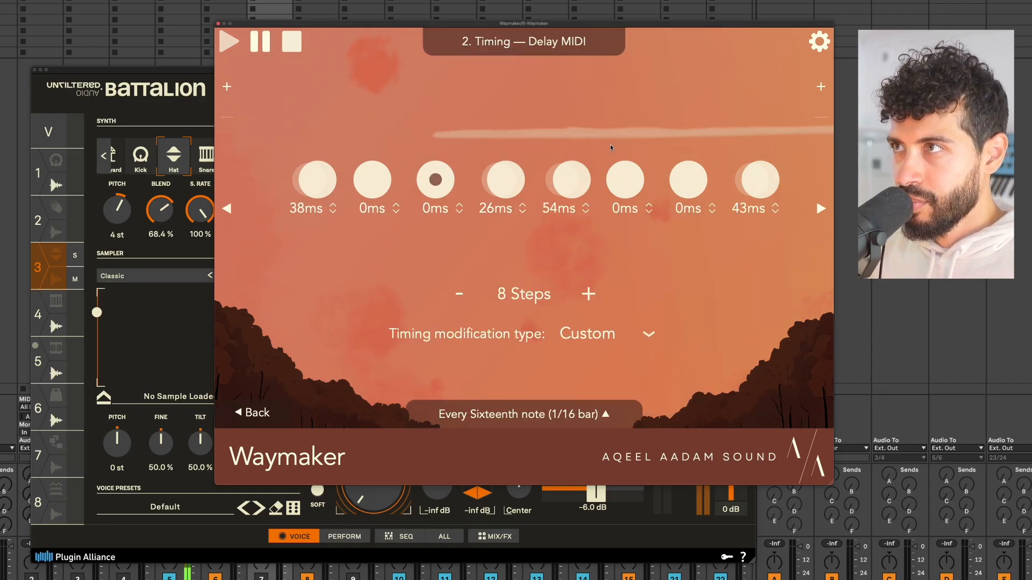
# Try Humanize with a 61ms maximum delay, then switch the Timing type to Swing at 60%, Sixteenth division.
pyautogui.click(597, 337)
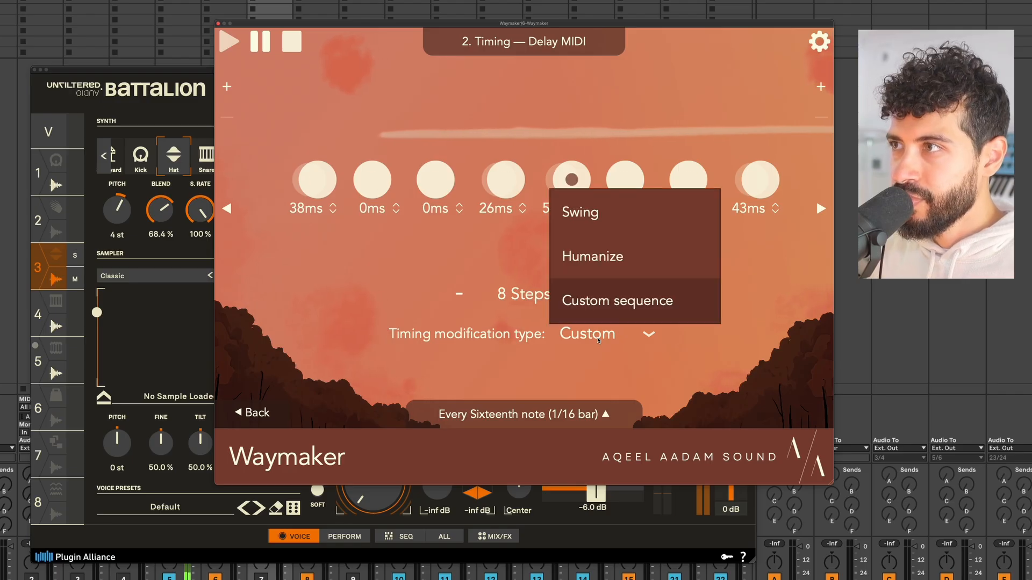
pyautogui.click(608, 265)
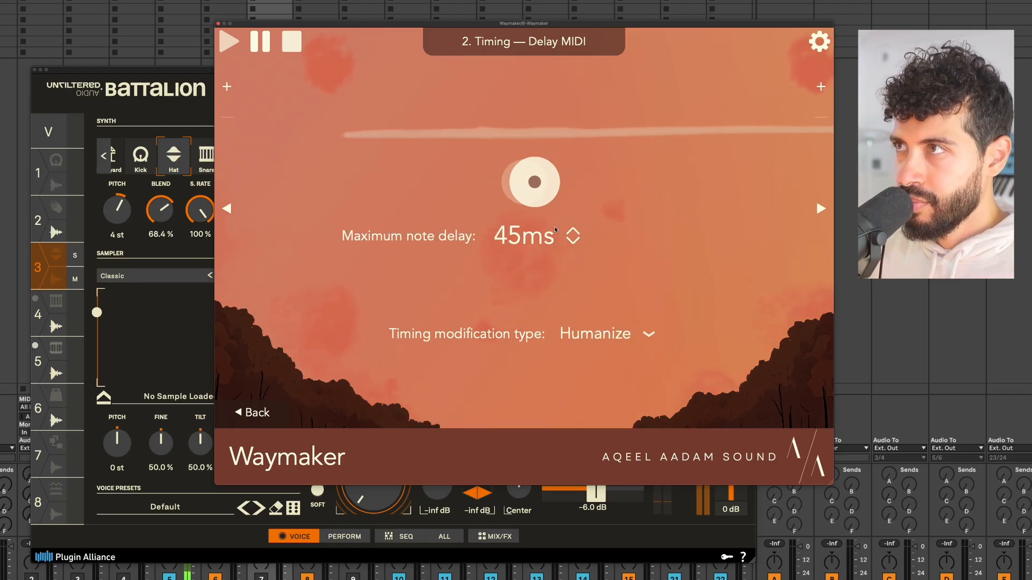
pyautogui.moveTo(556, 231); pyautogui.dragTo(556, 210)
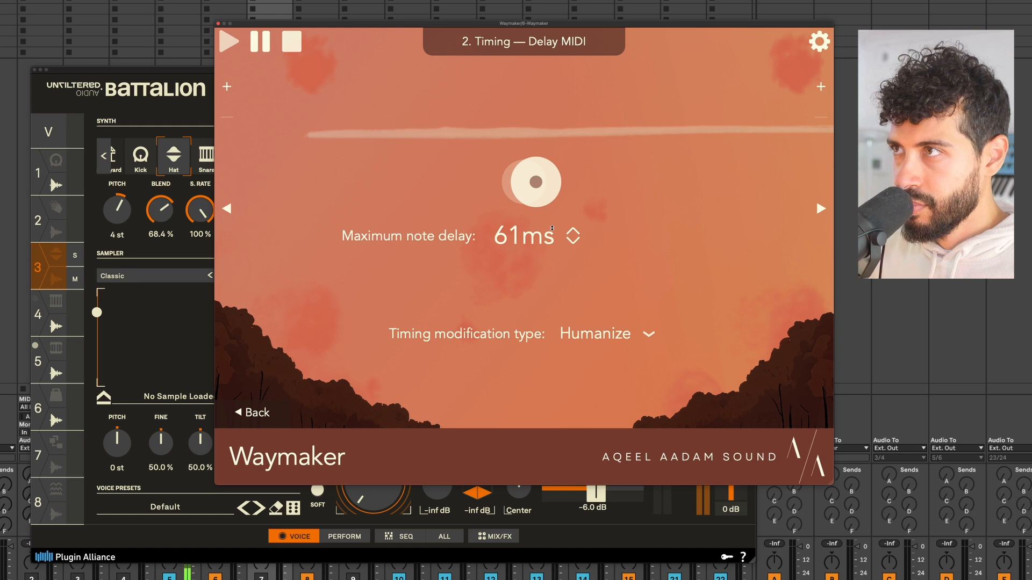
pyautogui.click(607, 337)
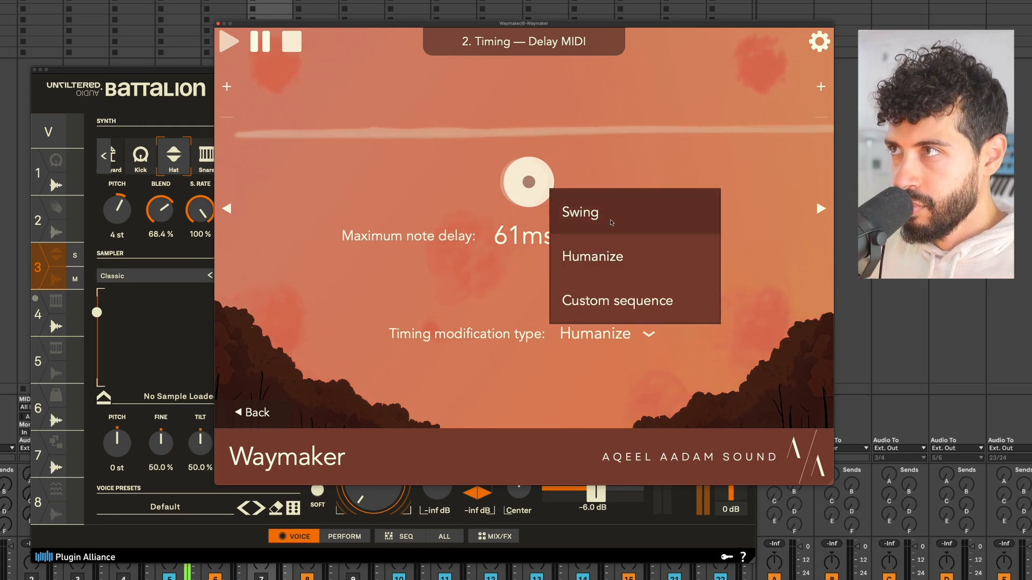
pyautogui.click(609, 222)
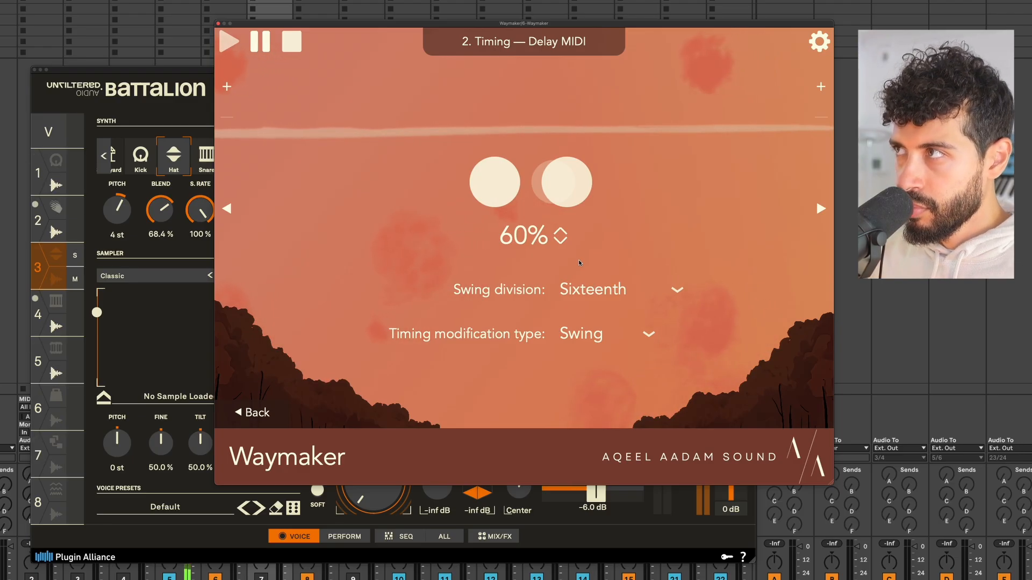
# Add a fourth Timing module after 3. Step, set to Humanize with a 25ms maximum note delay.
pyautogui.click(822, 179)
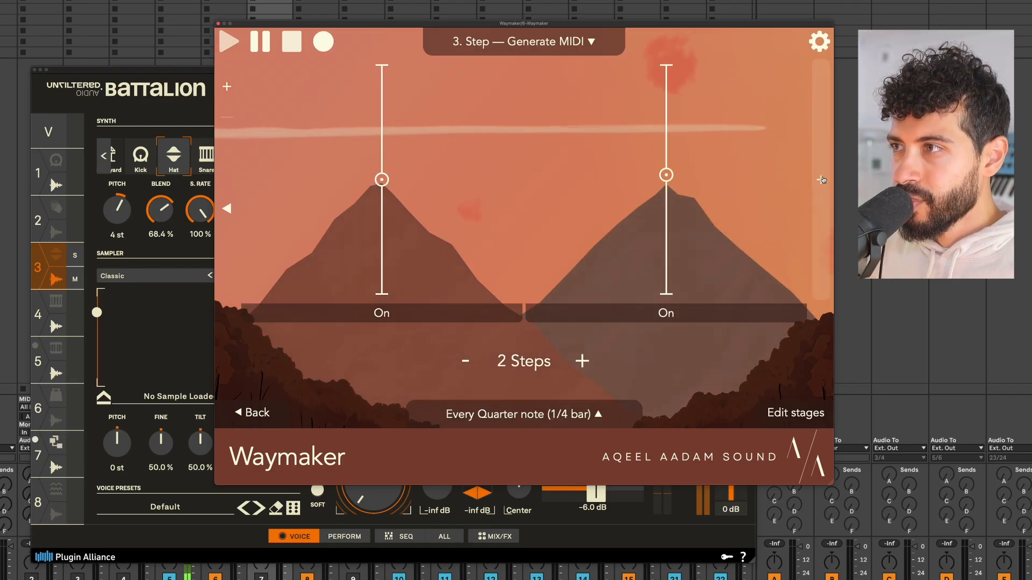
pyautogui.click(821, 180)
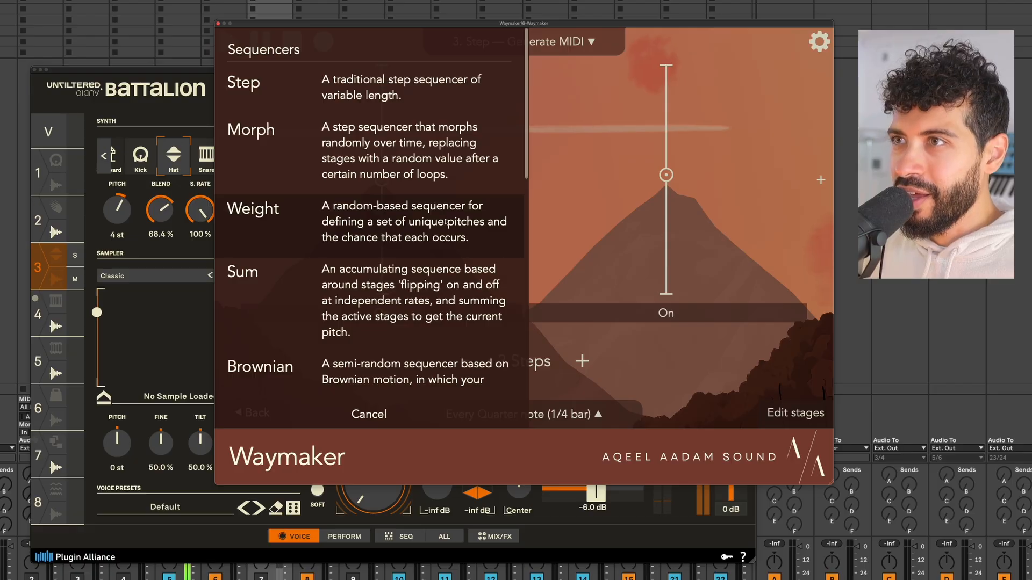
pyautogui.scroll(-10, 445, 220)
pyautogui.click(388, 127)
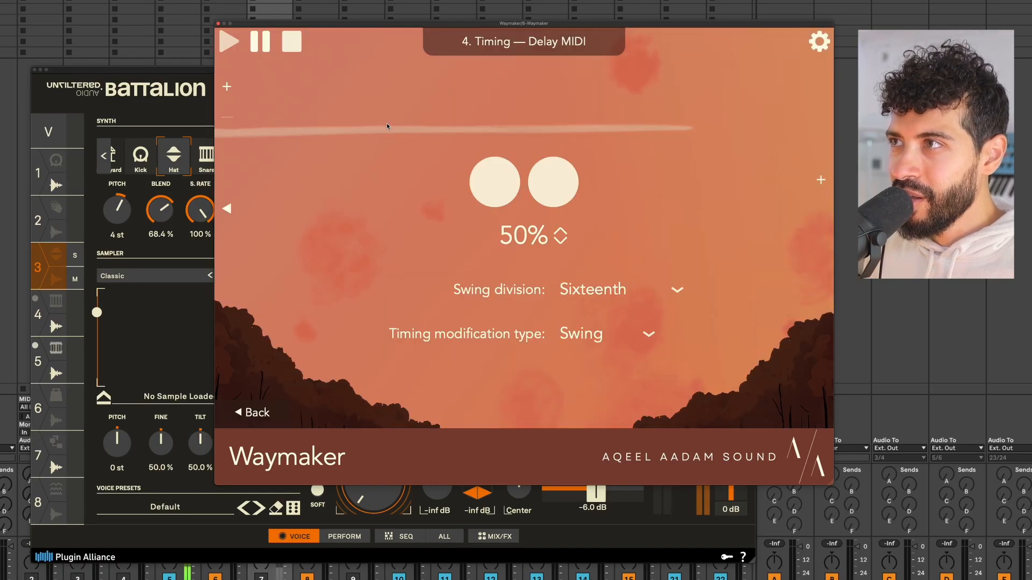
pyautogui.click(595, 338)
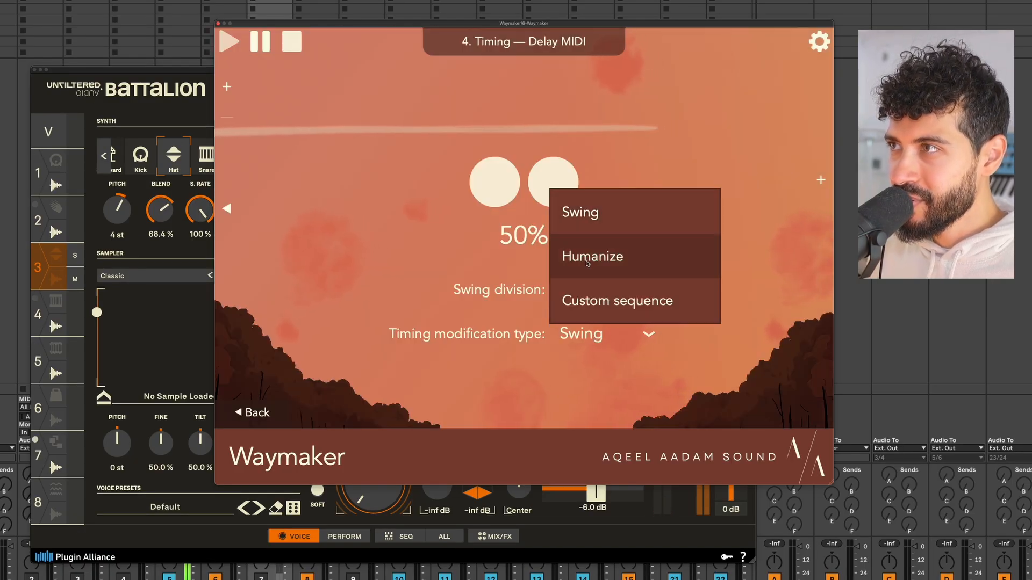
pyautogui.click(596, 256)
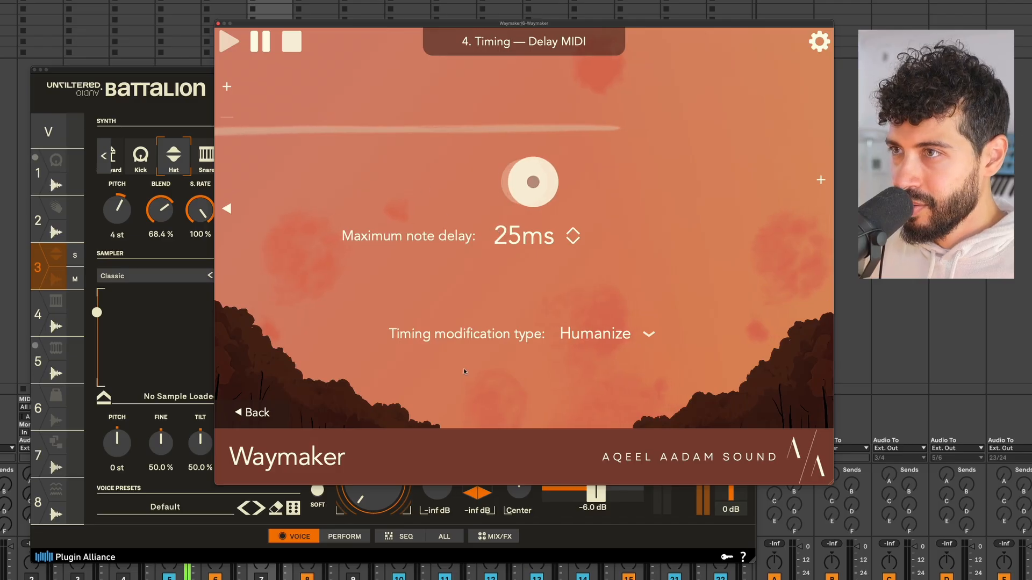
pyautogui.click(250, 413)
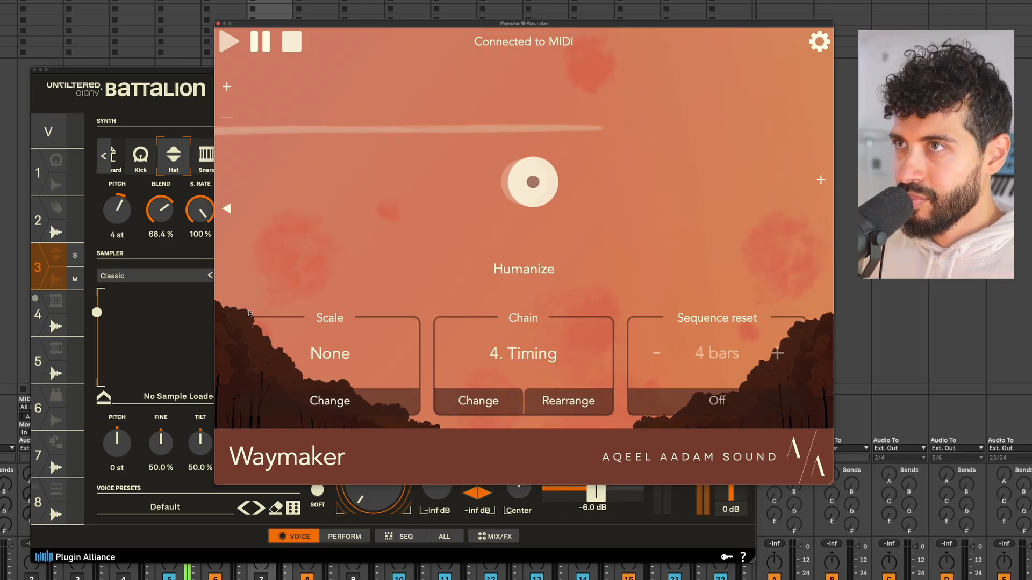
# Go back to 1. Morph, stop playback, and show the Morph, Timing, Step, Timing chain order list.
pyautogui.click(226, 221)
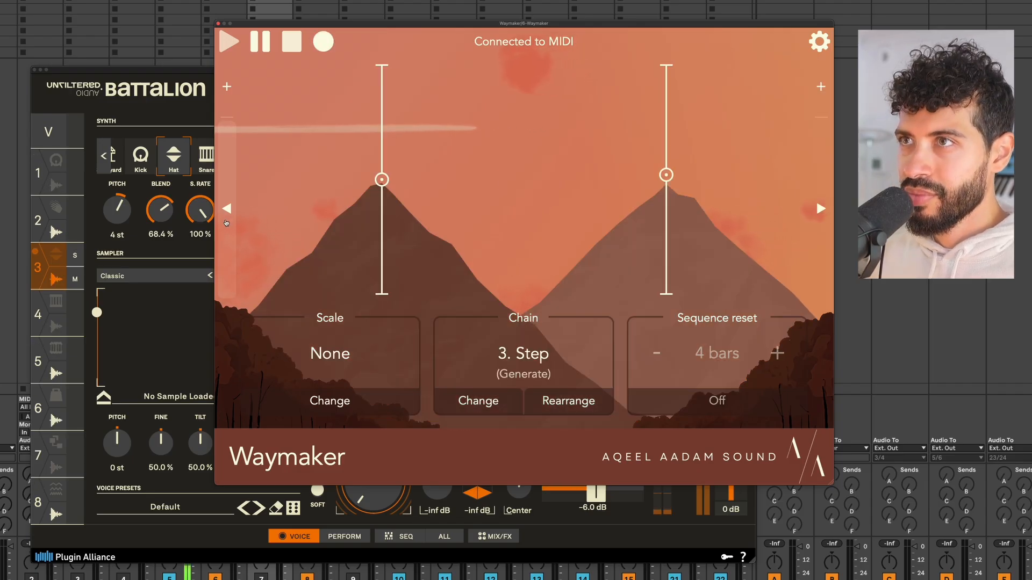
pyautogui.click(226, 222)
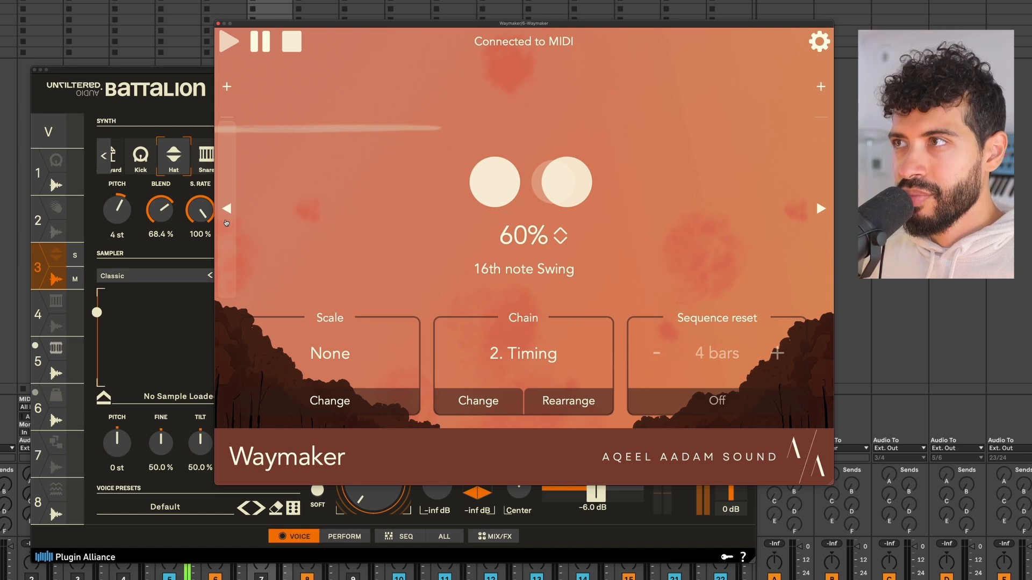
pyautogui.click(226, 222)
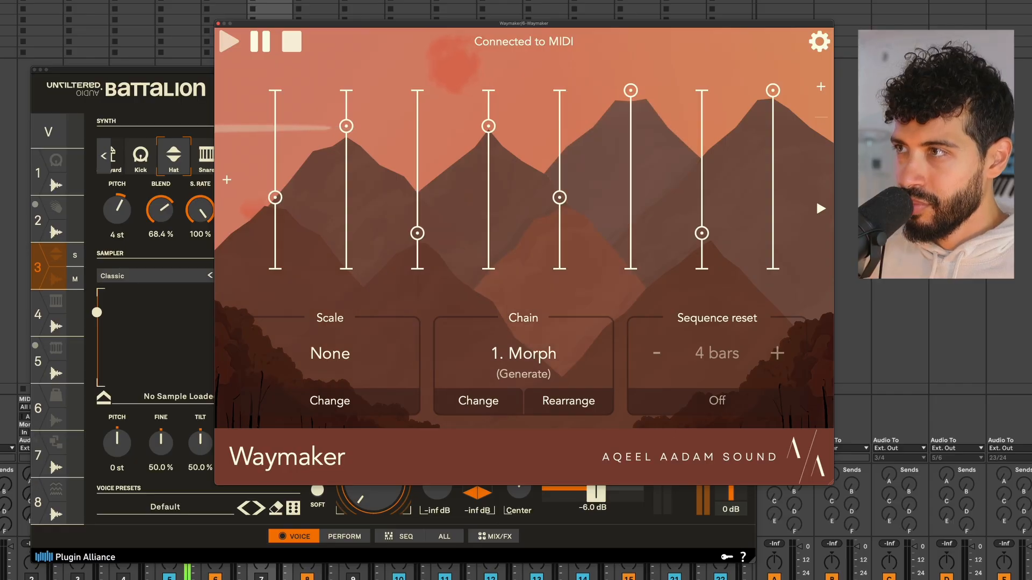
pyautogui.press('space')
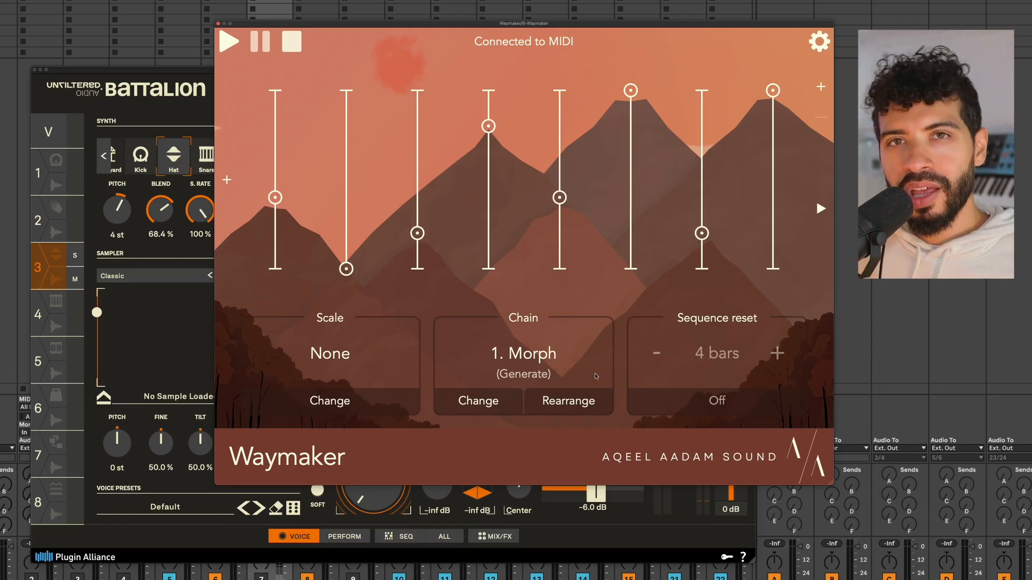
pyautogui.click(547, 403)
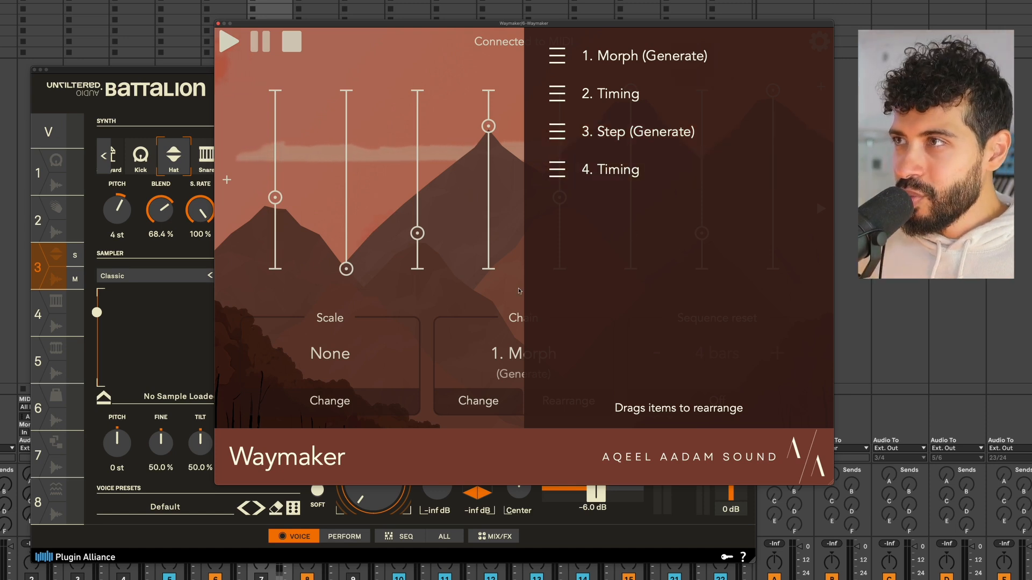
# Close the Rearrange list to return to the 1. Morph (Generate) step sliders.
pyautogui.click(519, 291)
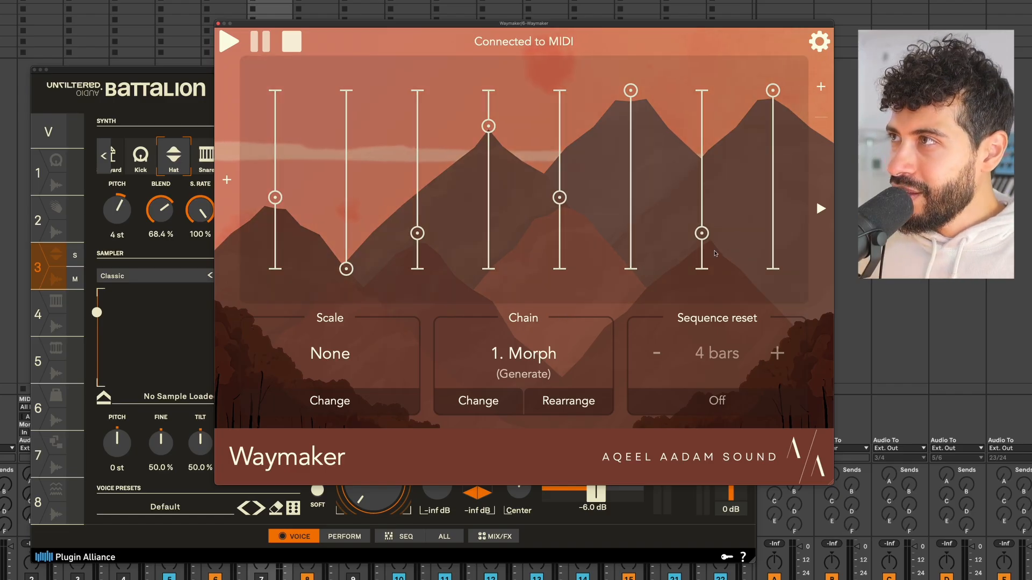
# Step through 2. Timing and 3. Step to the Humanize 4. Timing module, then start playback.
pyautogui.click(820, 207)
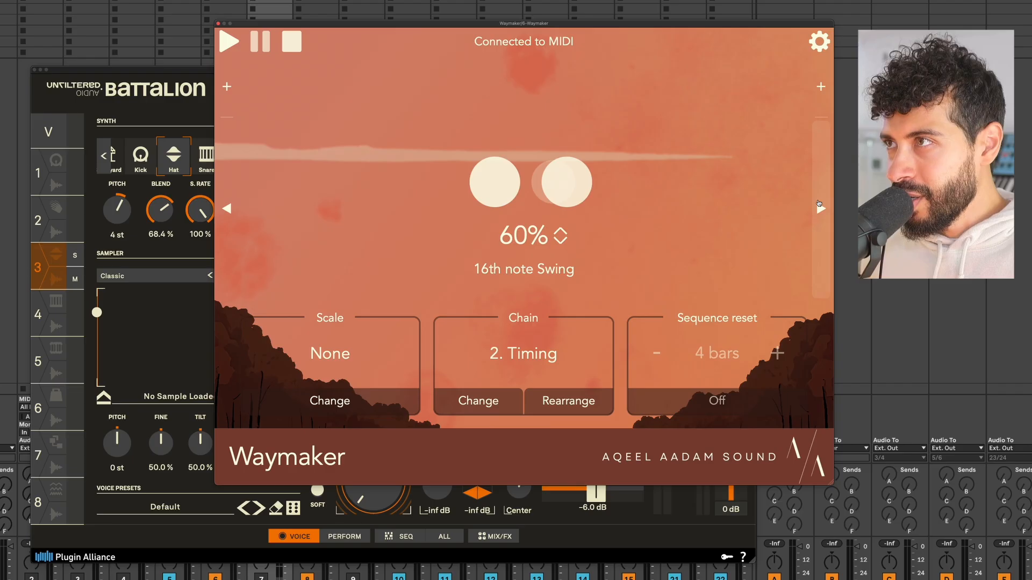
pyautogui.click(819, 204)
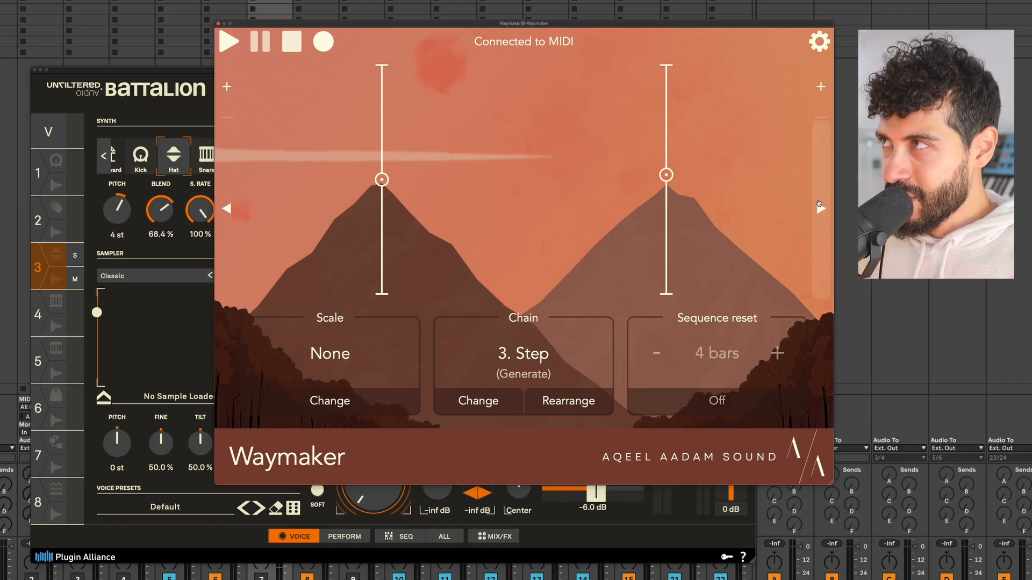
pyautogui.click(821, 208)
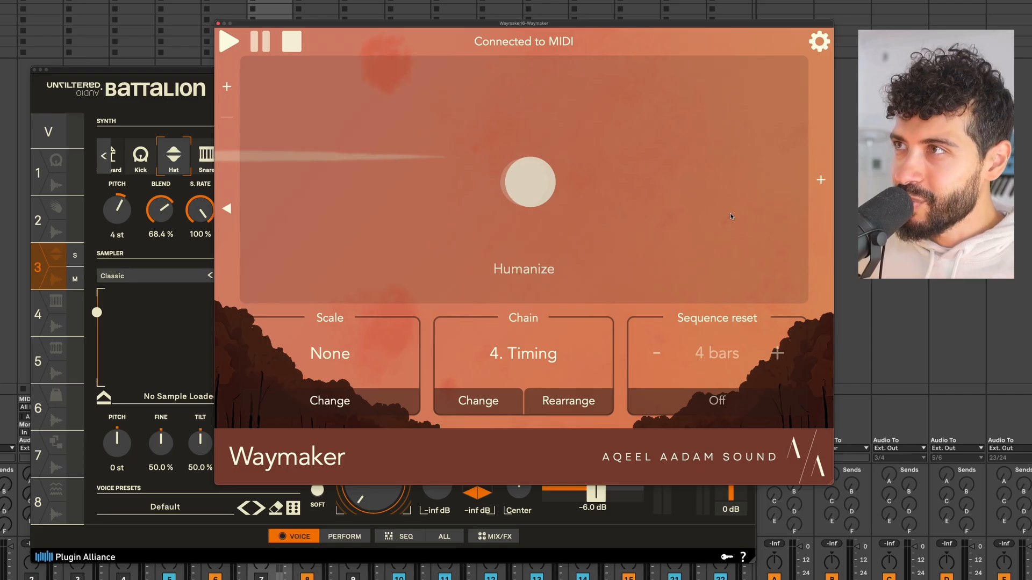
pyautogui.press('space')
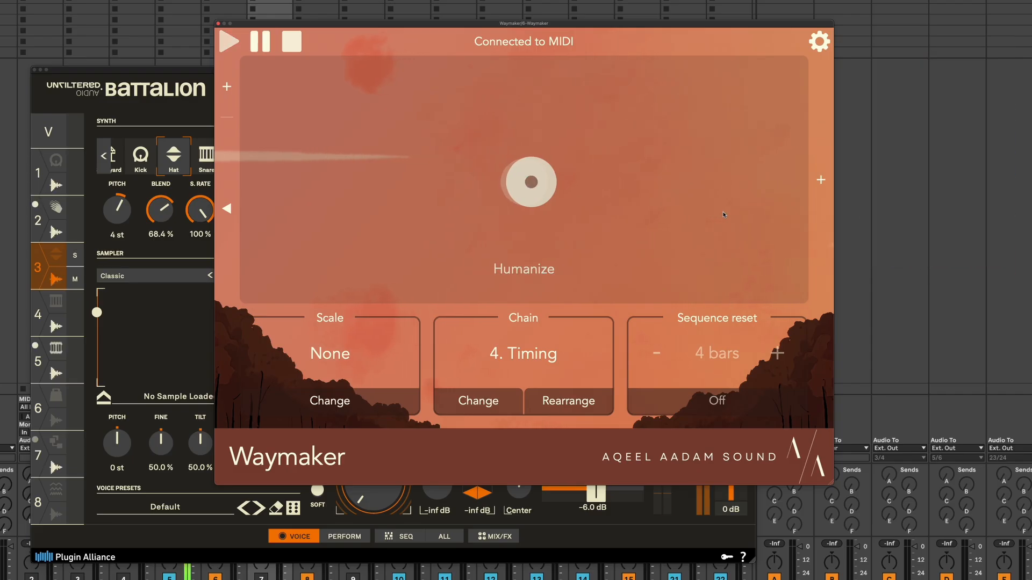